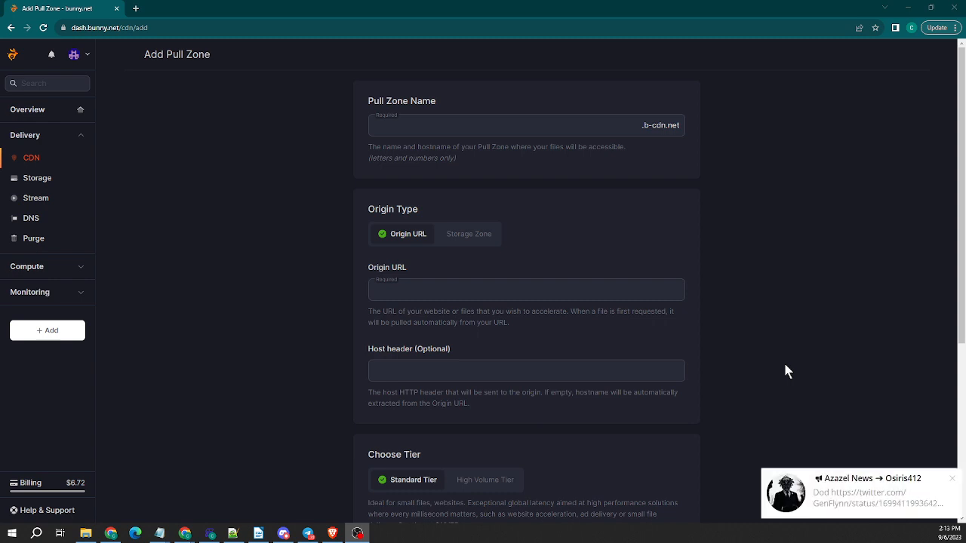
- Start a new CDN pull zone and name it testmediastream
click(952, 478)
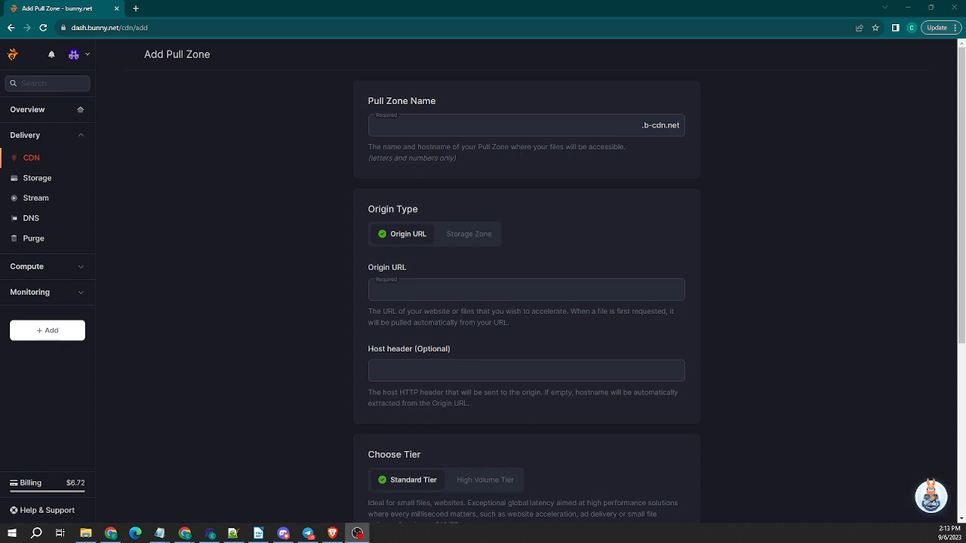
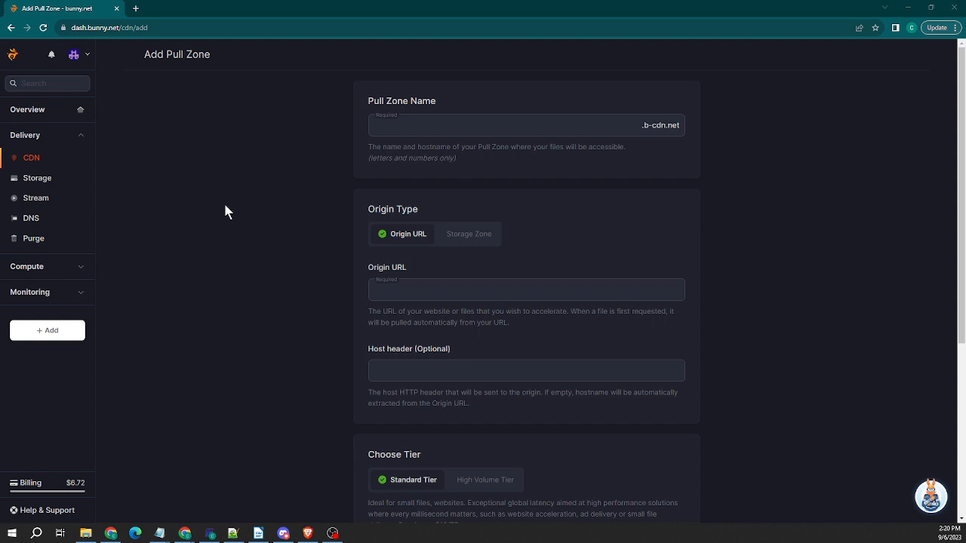
click(34, 162)
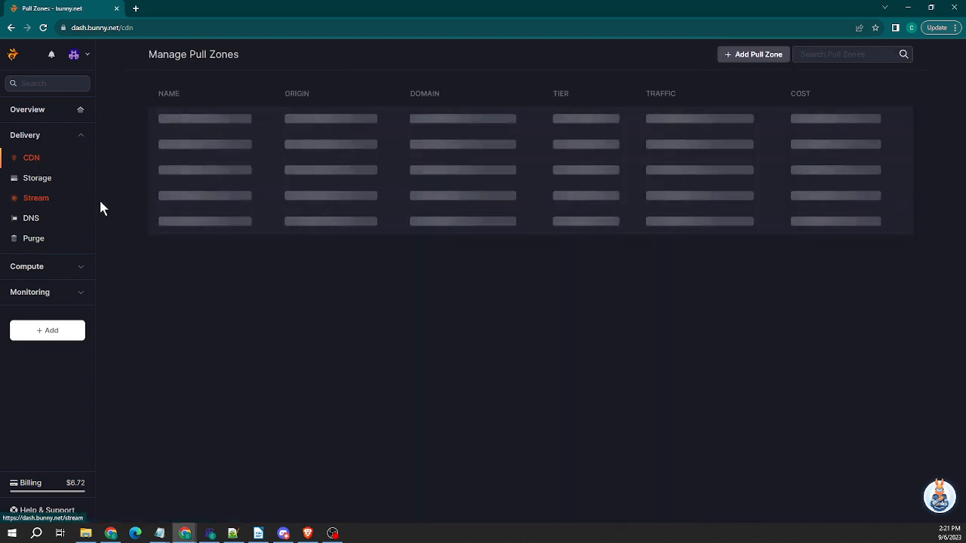
click(768, 62)
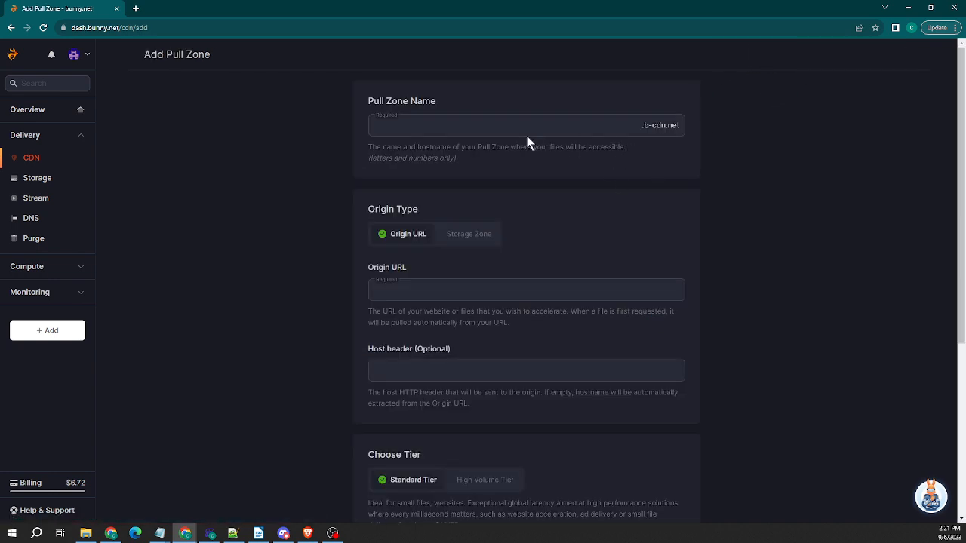
click(427, 127)
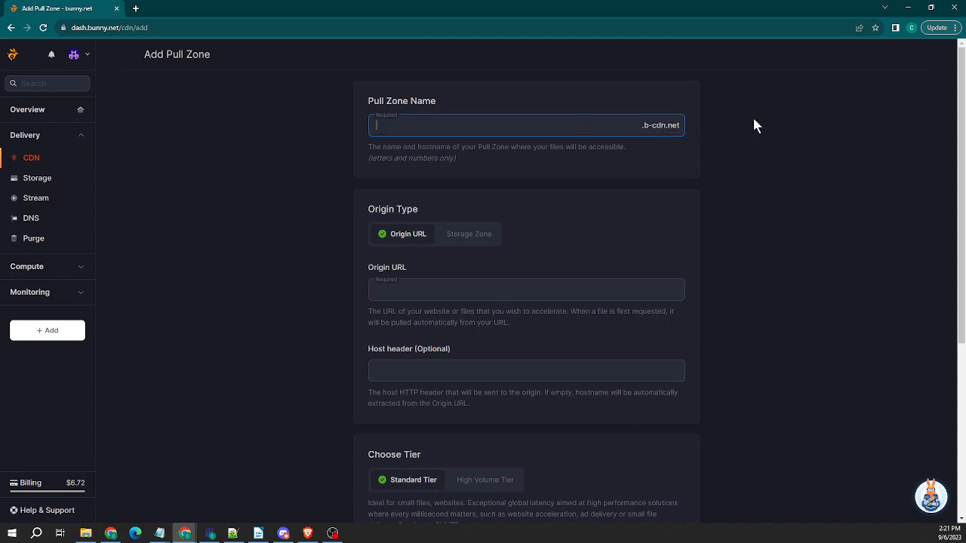
text(testmediastream)
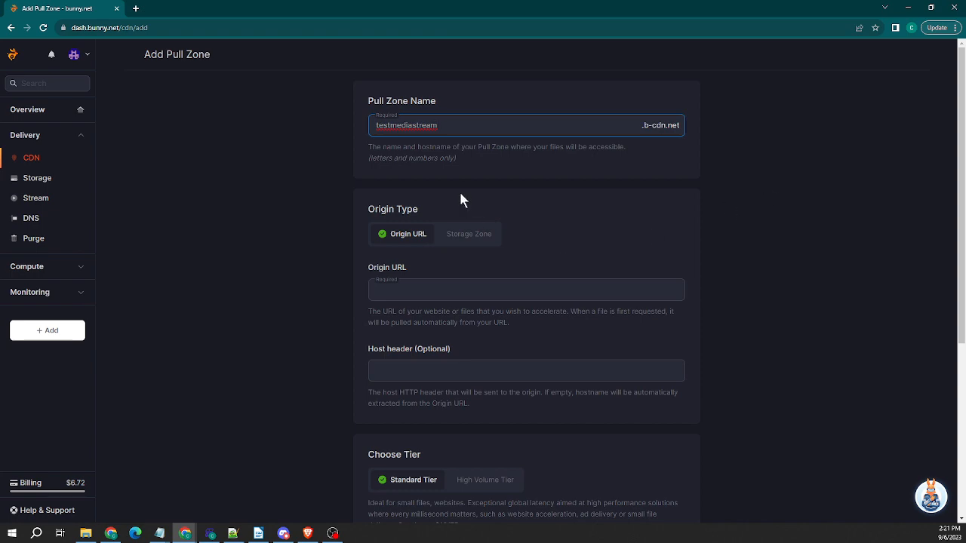
- Examine the origin type choices and the remaining sections of the pull zone form
scroll(377, 125, down, 1)
scroll(370, 140, up, 1)
scroll(343, 155, down, 1)
scroll(362, 151, down, 1)
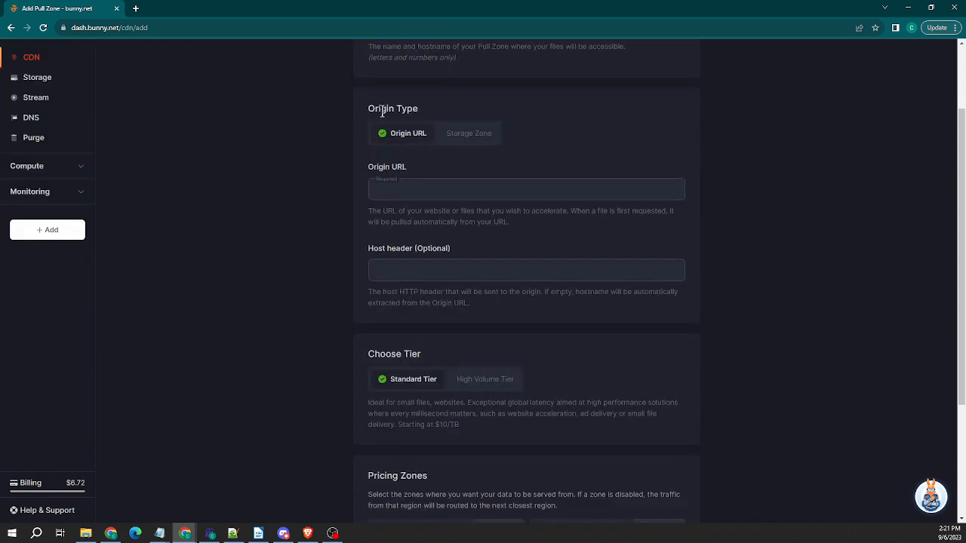
drag(380, 109, 419, 110)
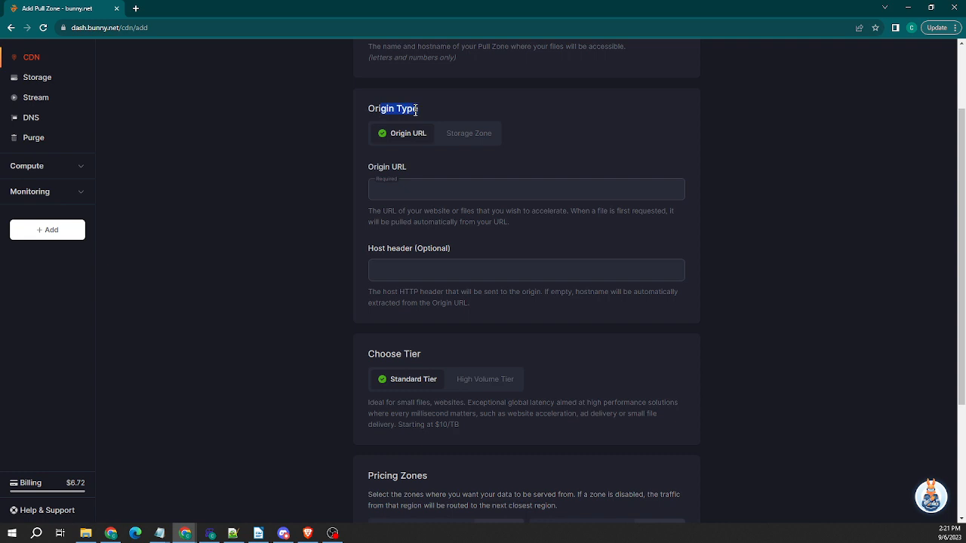
click(455, 121)
scroll(174, 109, up, 1)
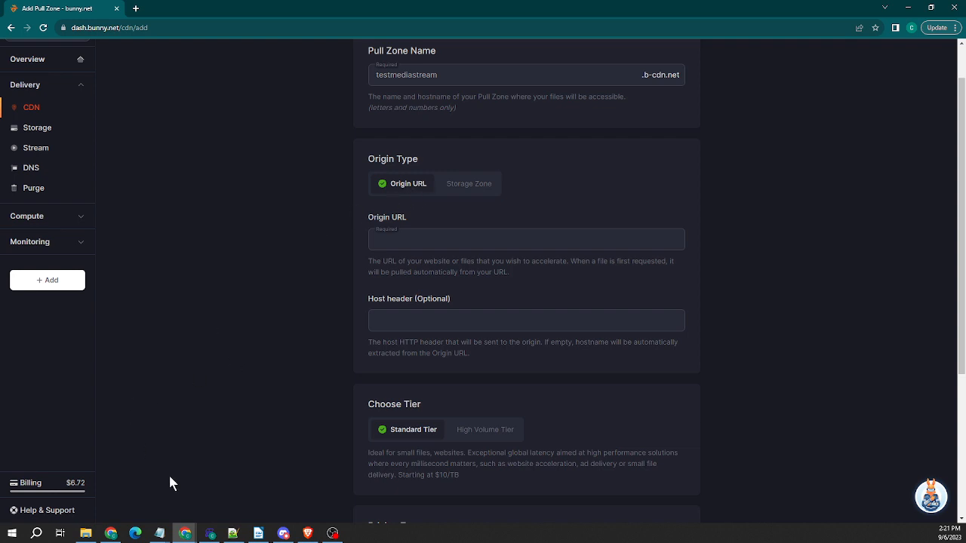
- Switch to Firebase Storage, open icons8-donut-64.png in the browser and copy its URL from https up to /o
click(111, 531)
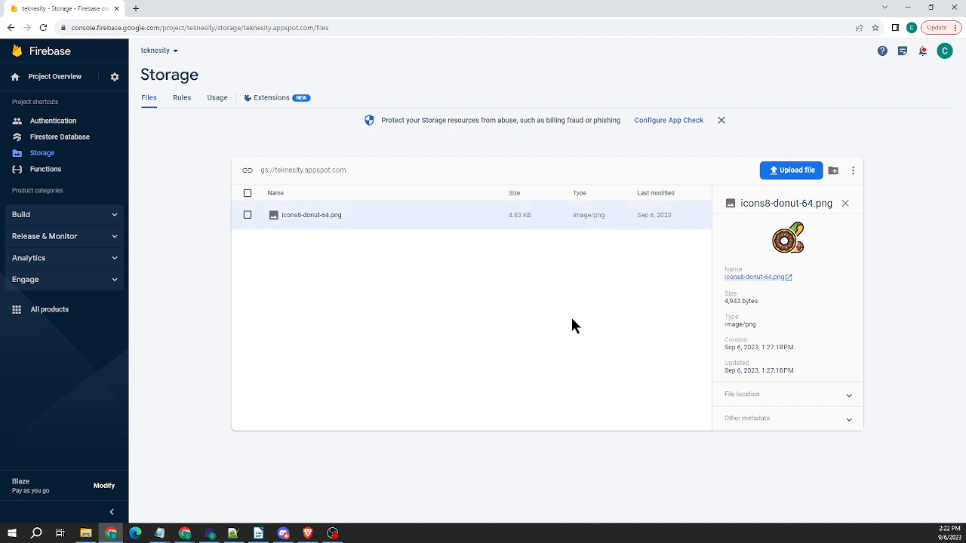
click(754, 276)
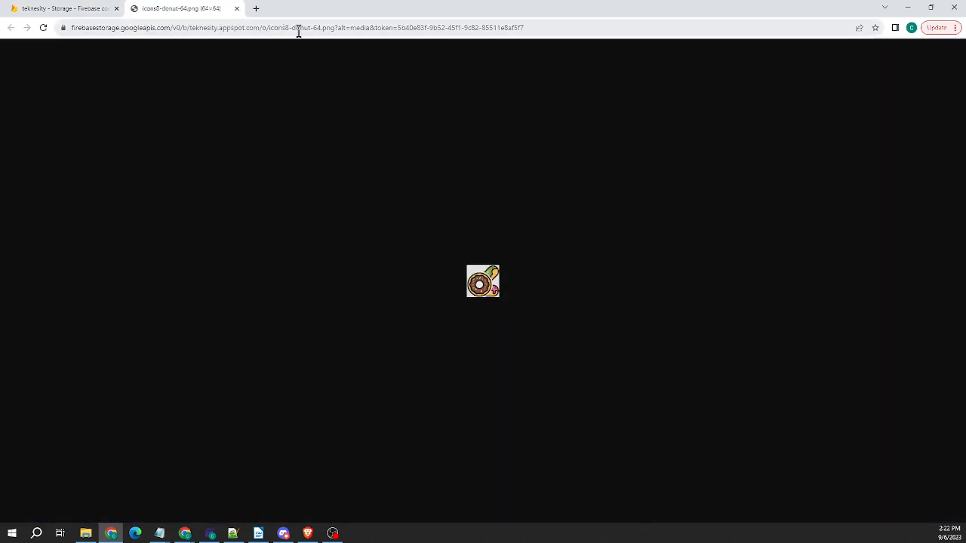
click(130, 32)
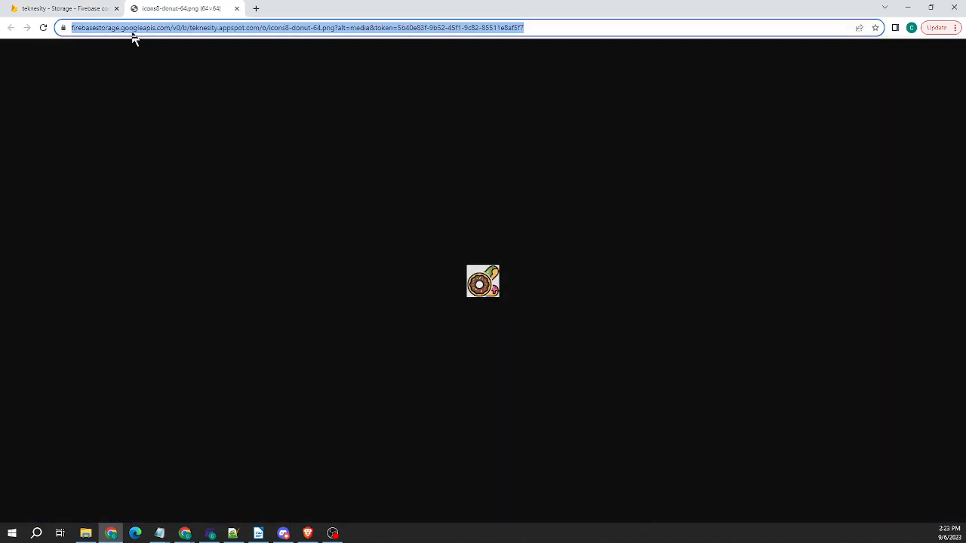
click(128, 32)
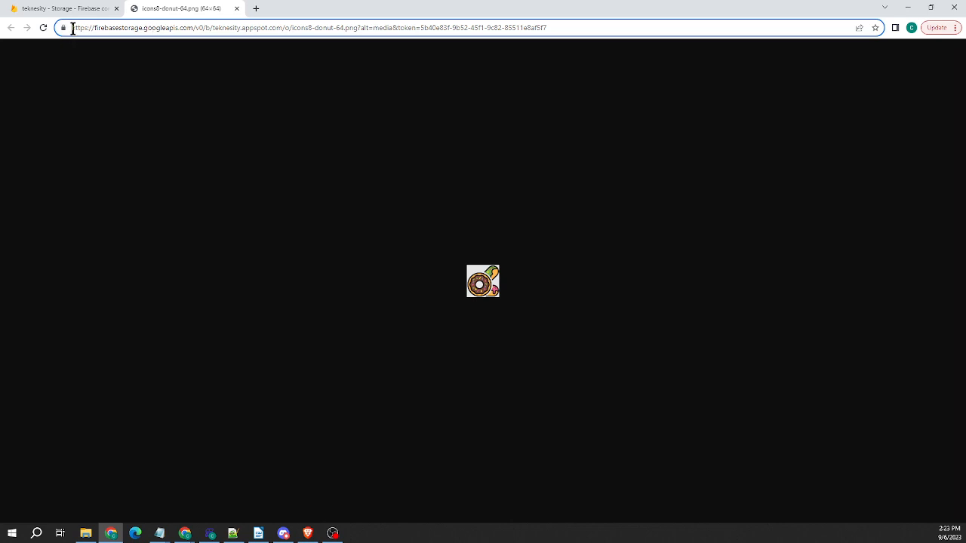
drag(72, 28, 287, 35)
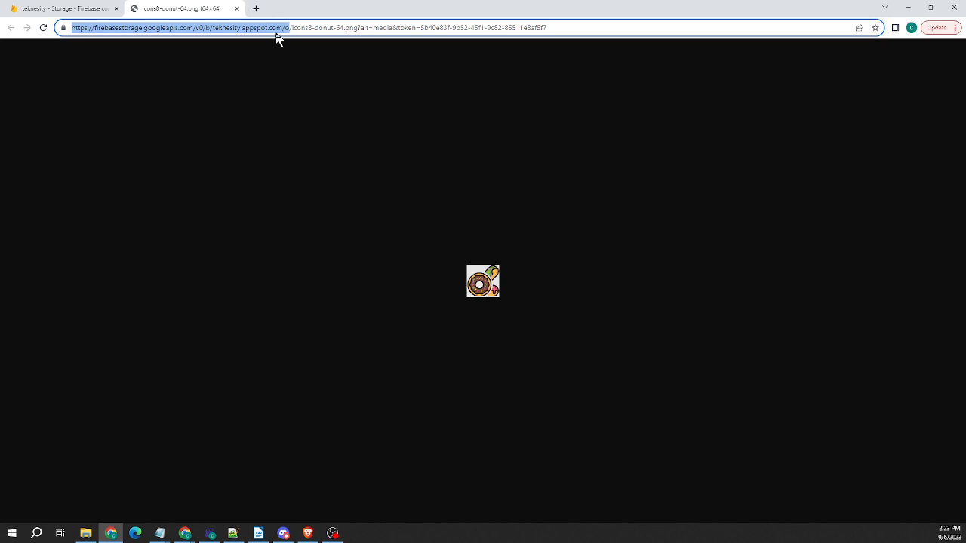
right_click(276, 35)
click(305, 100)
click(115, 531)
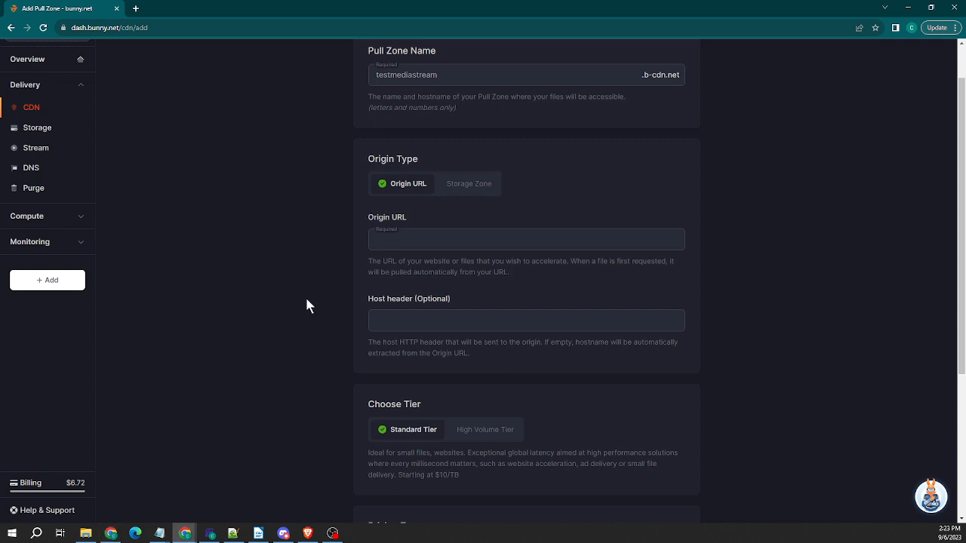
click(409, 239)
right_click(409, 239)
click(450, 320)
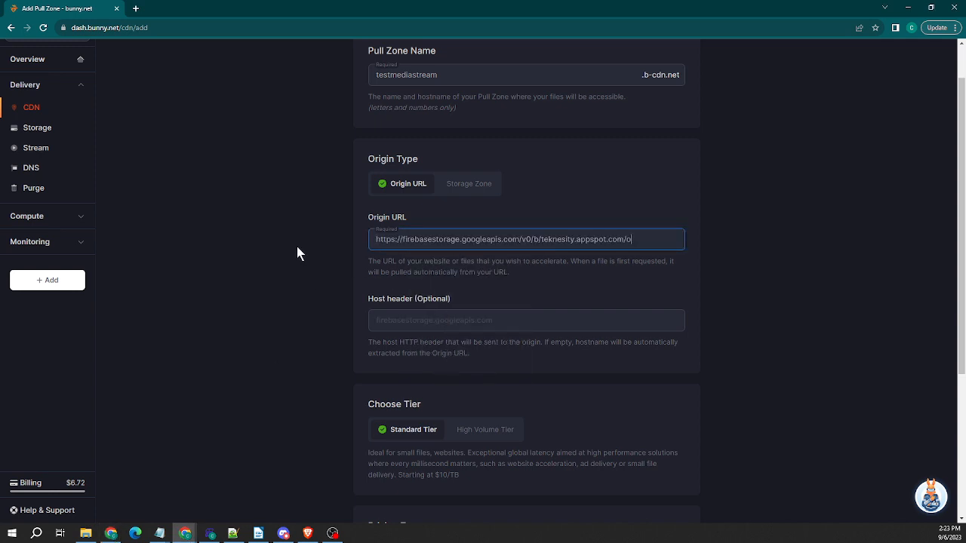
drag(375, 240, 668, 242)
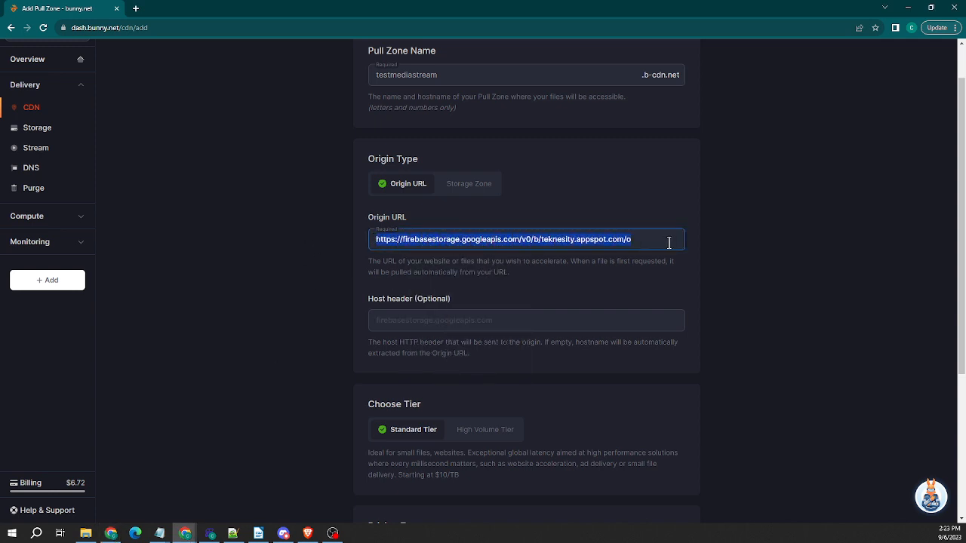
click(659, 242)
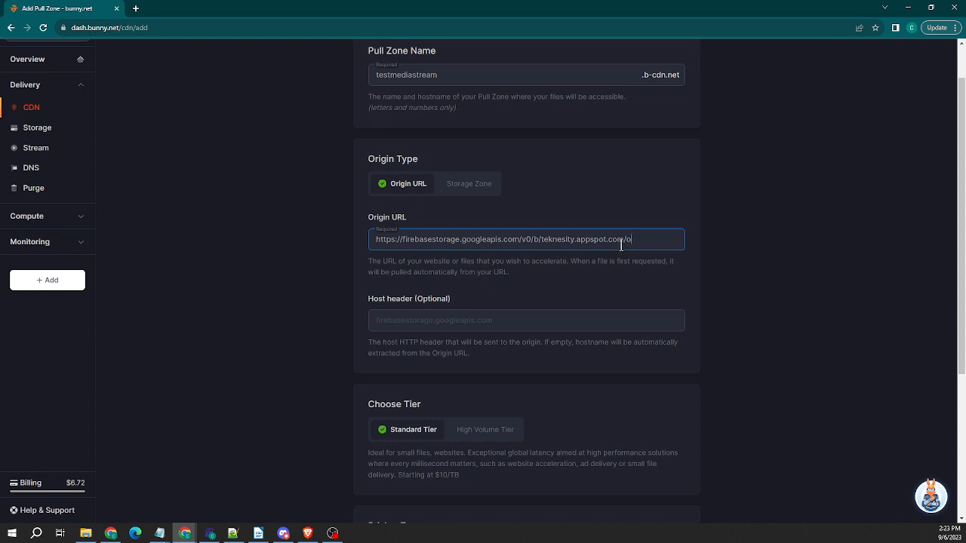
key(BackSpace)
text(o)
drag(522, 239, 610, 239)
click(586, 239)
click(666, 260)
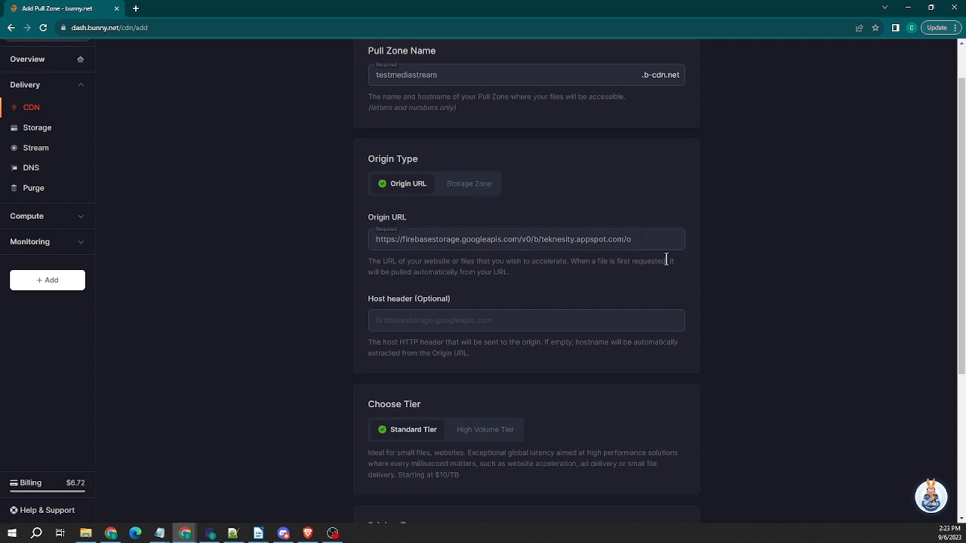
- Leave the host header empty, choose the High Volume Tier and check the delivery cost
scroll(698, 313, down, 1)
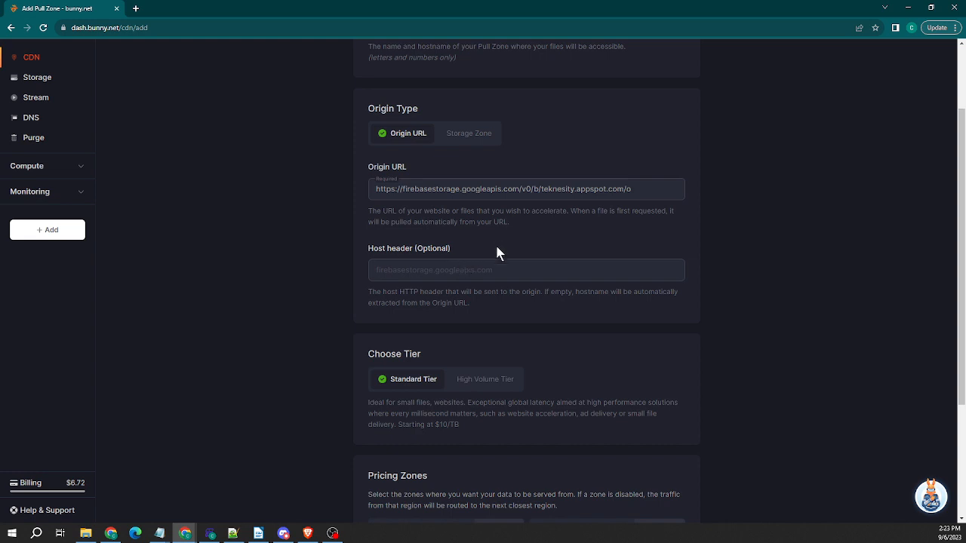
click(504, 264)
scroll(577, 302, down, 3)
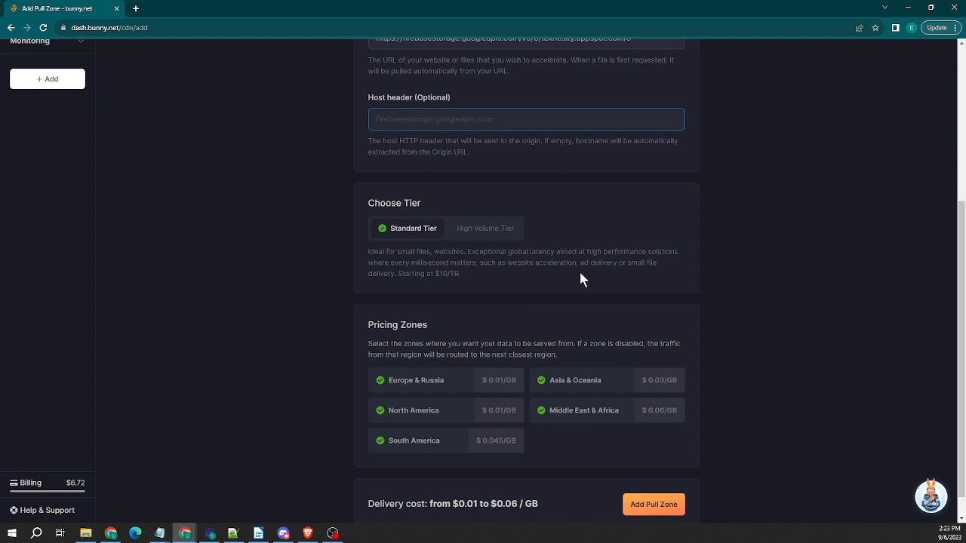
click(492, 236)
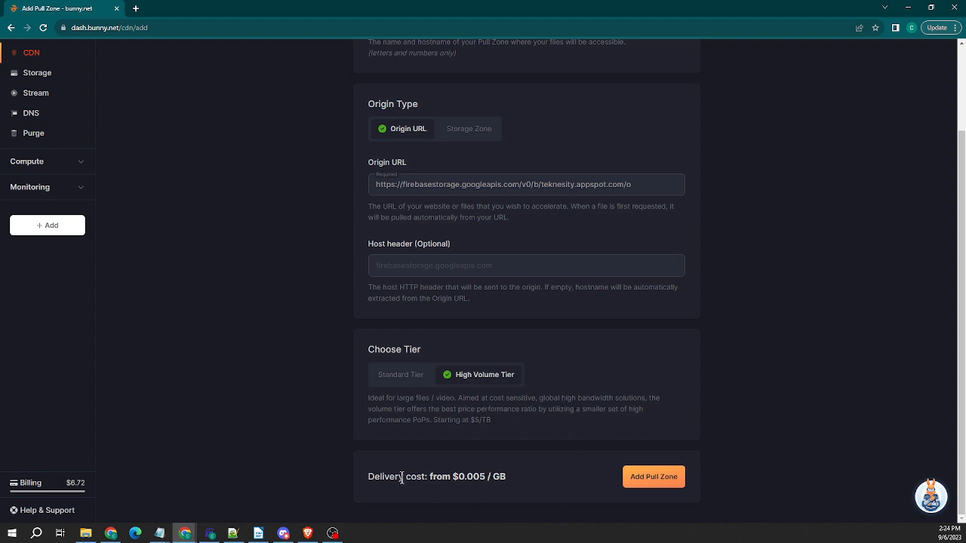
drag(410, 476, 459, 477)
click(471, 476)
scroll(441, 161, up, 2)
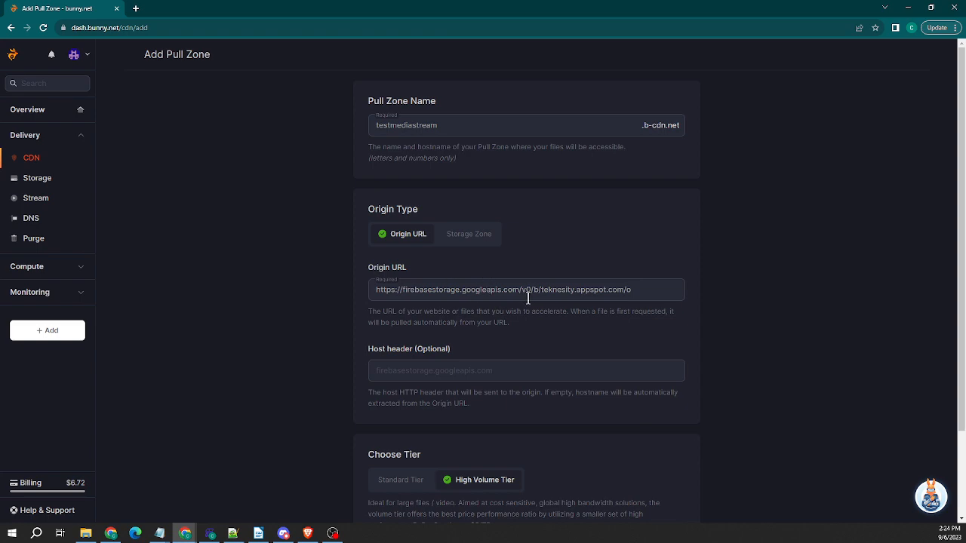
- Create the pull zone and skip the setup instructions
scroll(528, 287, down, 2)
click(654, 478)
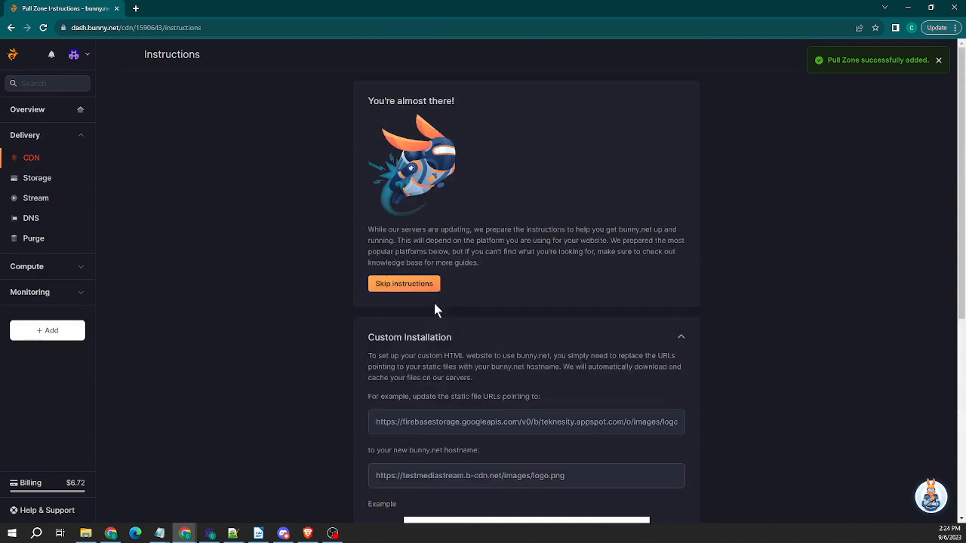
click(405, 287)
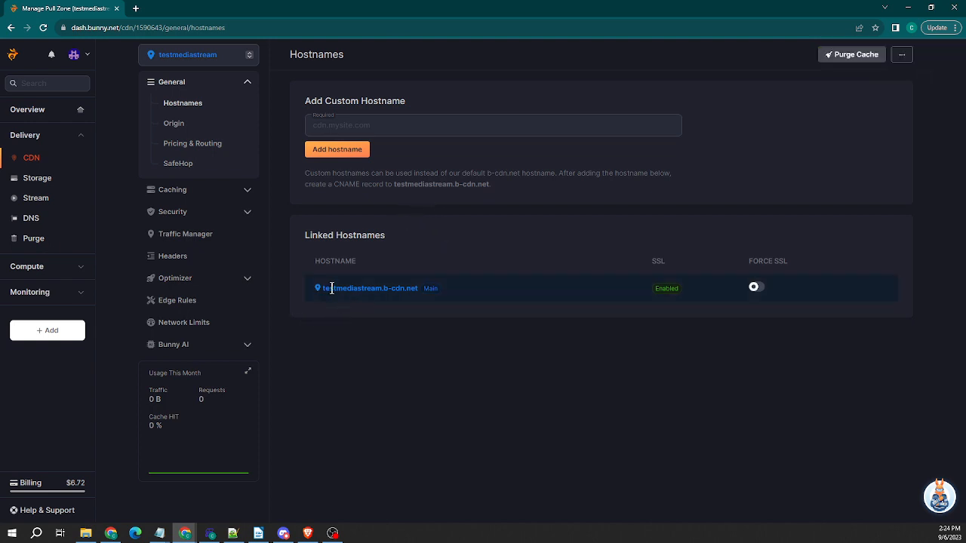
- Leave the custom hostname empty and enable Force SSL for the linked hostname testmediastream.b-cdn.net
drag(322, 289, 388, 289)
click(381, 118)
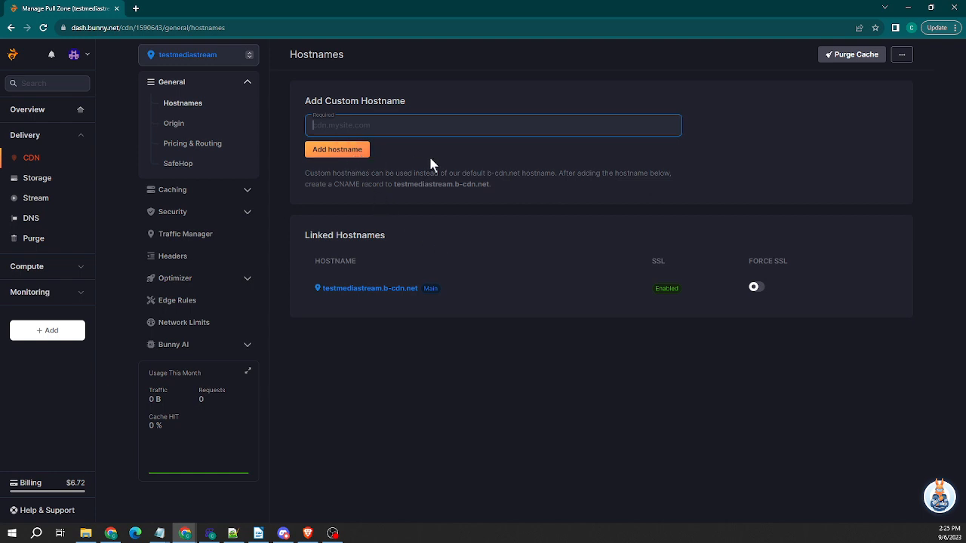
click(388, 128)
drag(330, 282, 334, 287)
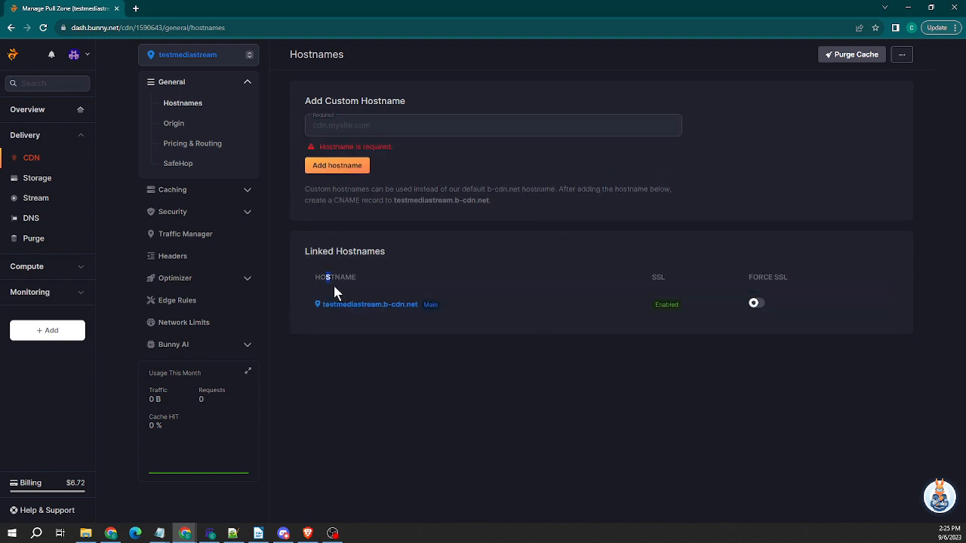
click(360, 294)
click(751, 307)
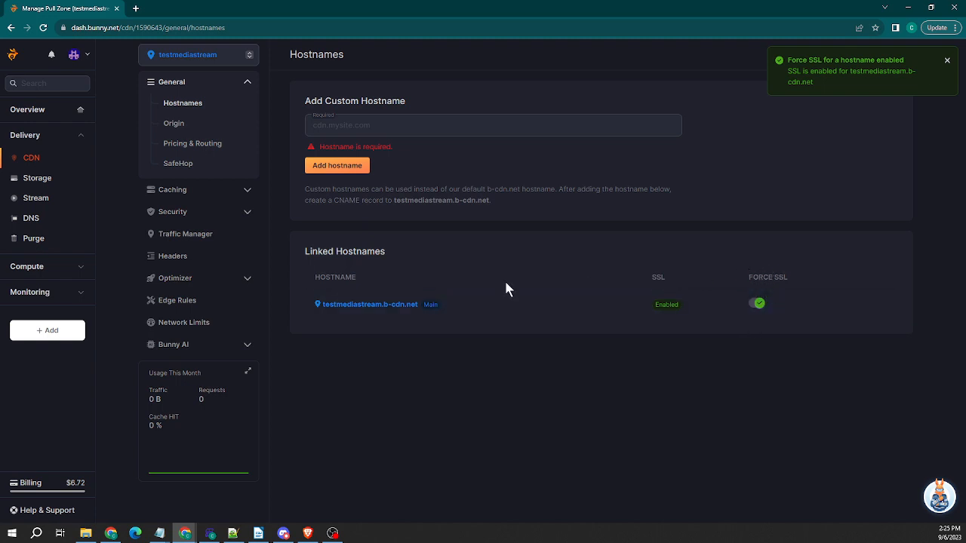
- Review the pull zone's Origin, Pricing & Routing, SafeHop and general Caching settings
click(202, 125)
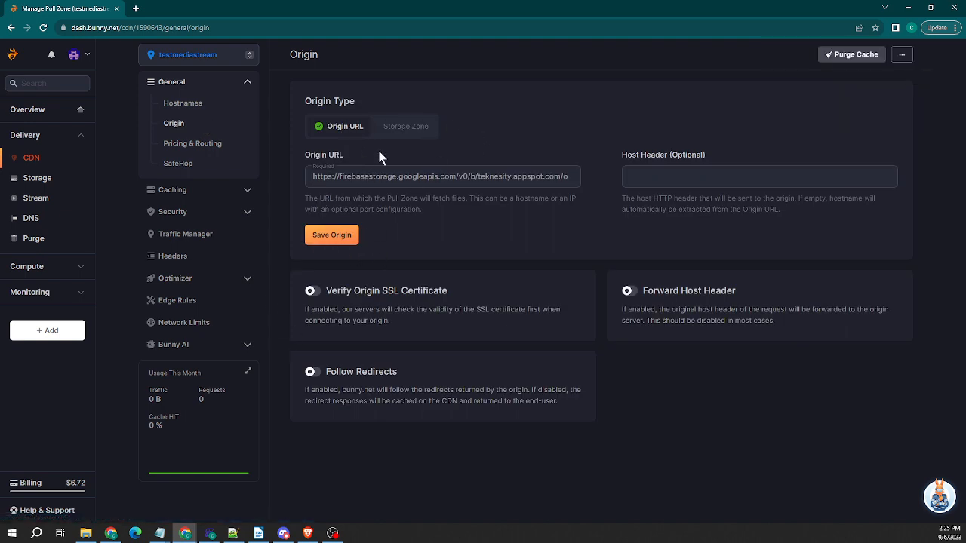
drag(384, 176, 543, 185)
click(554, 189)
click(189, 144)
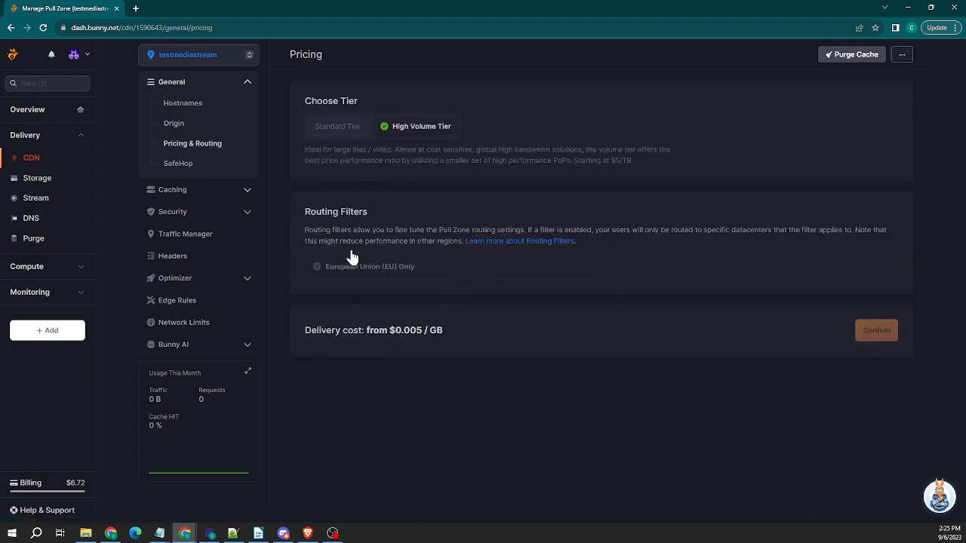
click(184, 164)
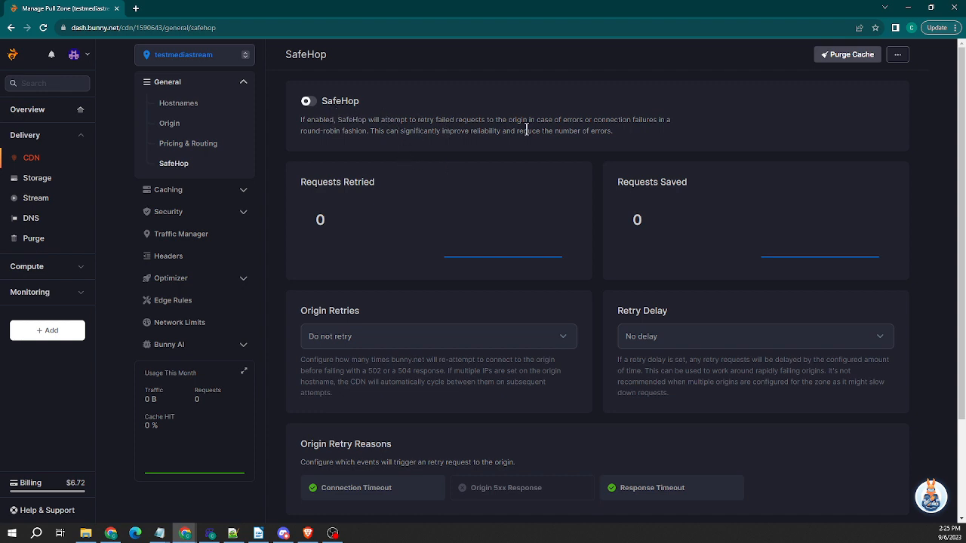
drag(354, 182, 382, 257)
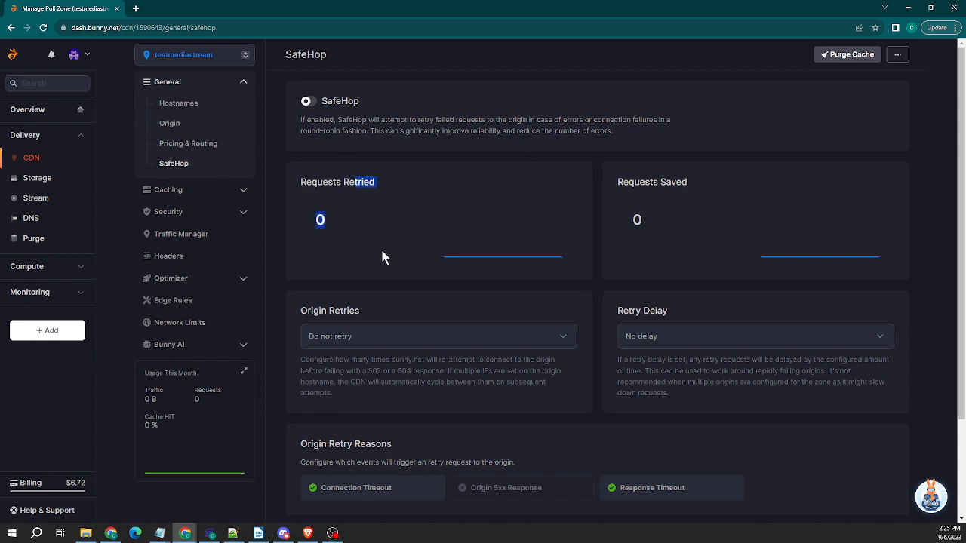
click(586, 236)
scroll(596, 390, down, 3)
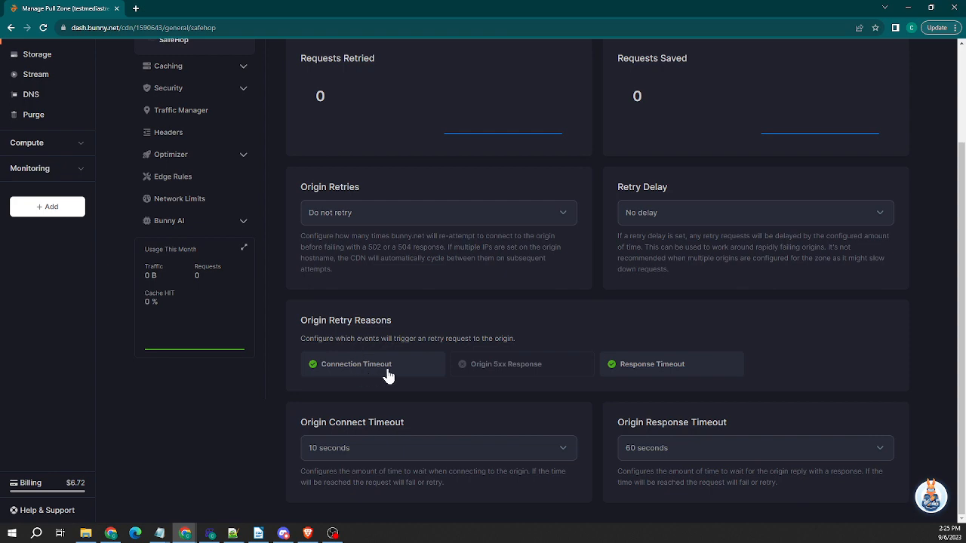
scroll(334, 184, up, 3)
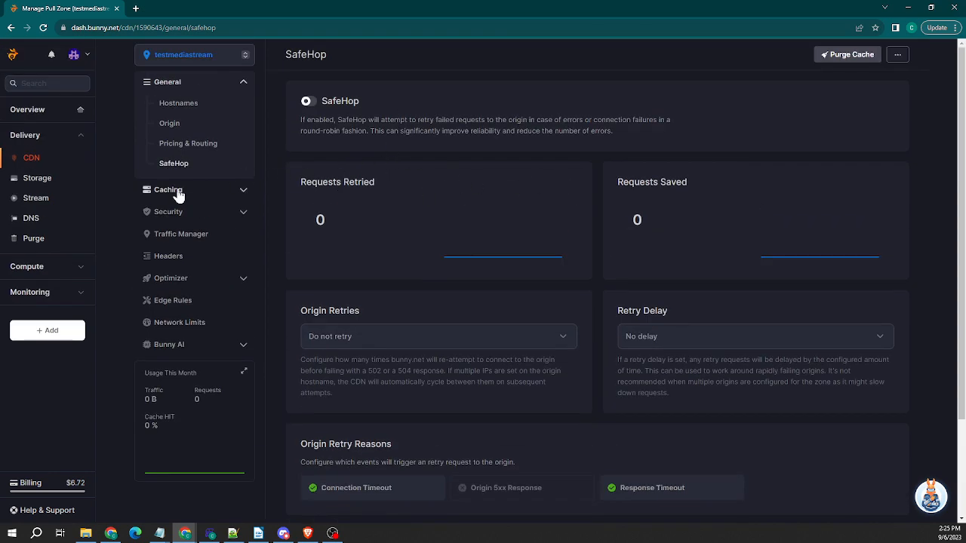
click(215, 190)
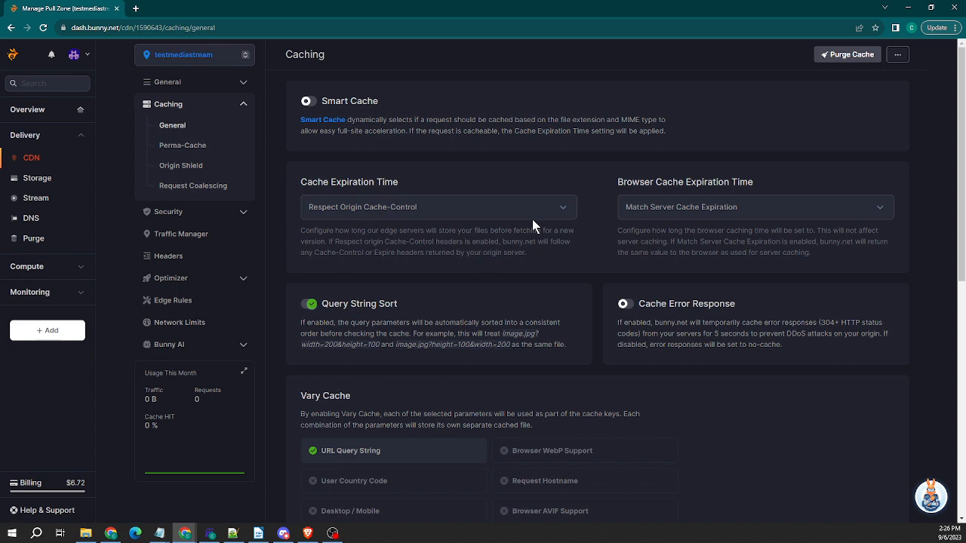
- Try Smart Cache, turn it off again, and review the general caching, Perma-Cache, Origin Shield and Request Coalescing settings
click(307, 100)
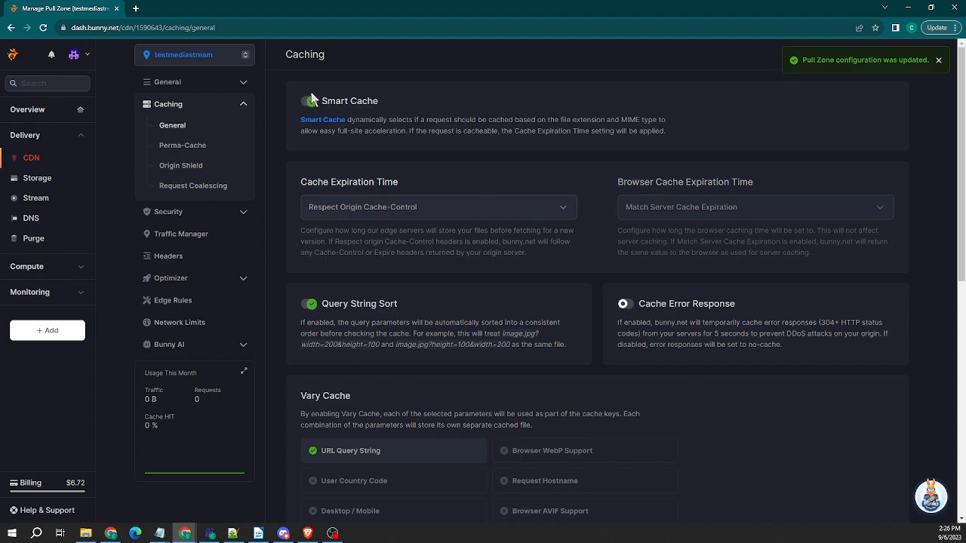
click(306, 100)
scroll(443, 385, down, 6)
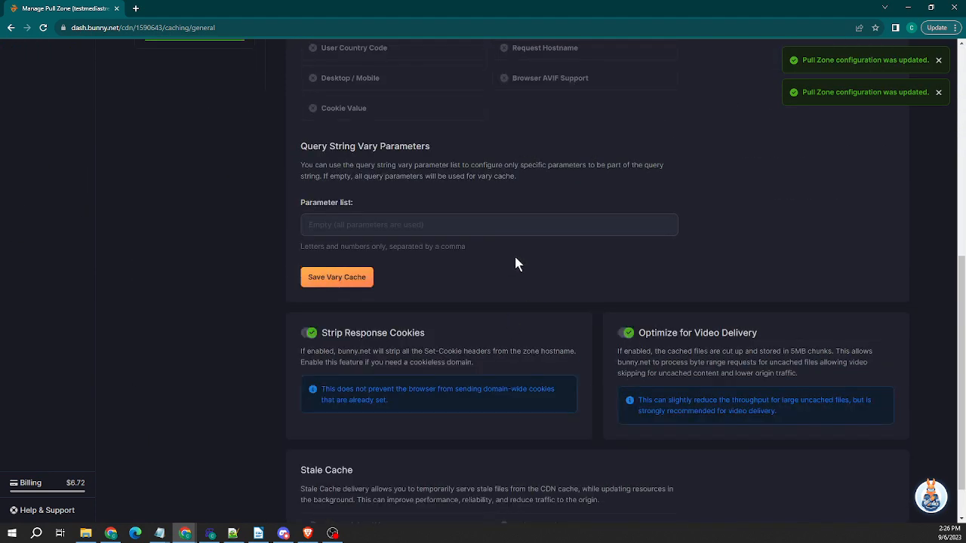
scroll(558, 290, down, 1)
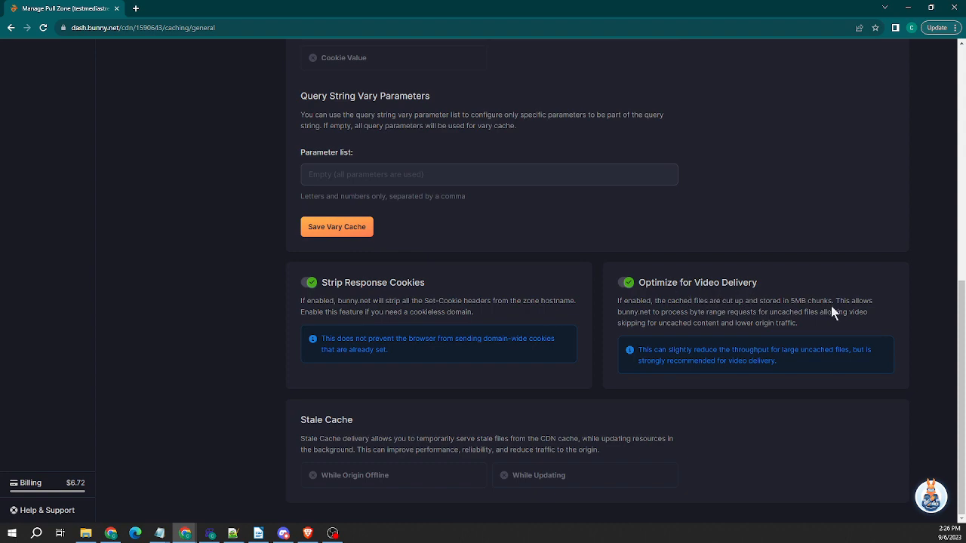
scroll(481, 299, up, 7)
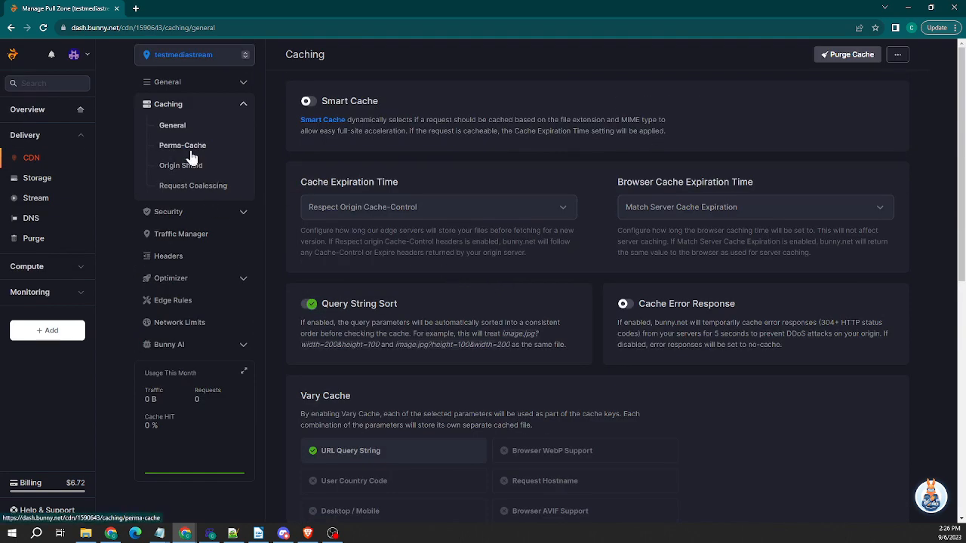
click(190, 155)
click(189, 168)
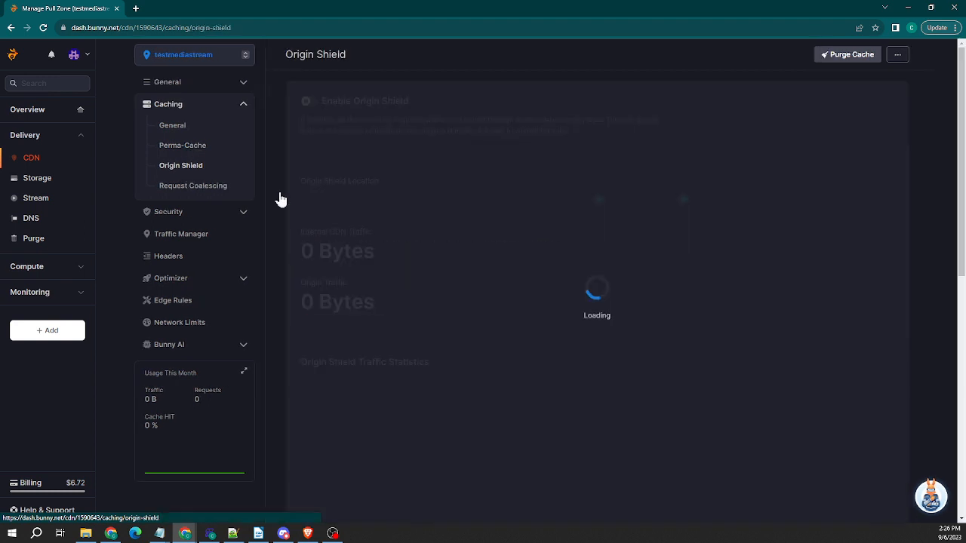
click(211, 190)
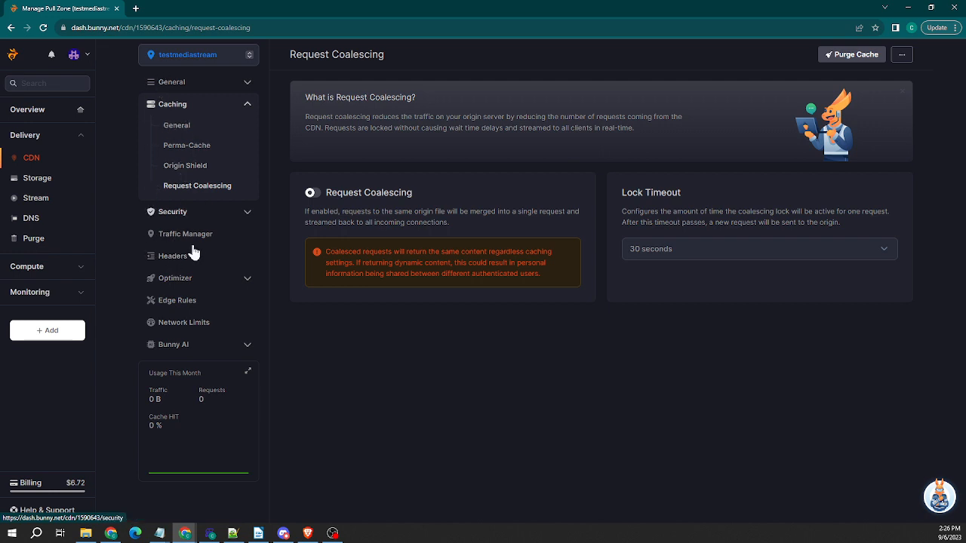
- Review the pull zone's Security settings: General, Logging, SSL, 502/504 Error Pages, S3 Authentication and Token Authentication
click(192, 217)
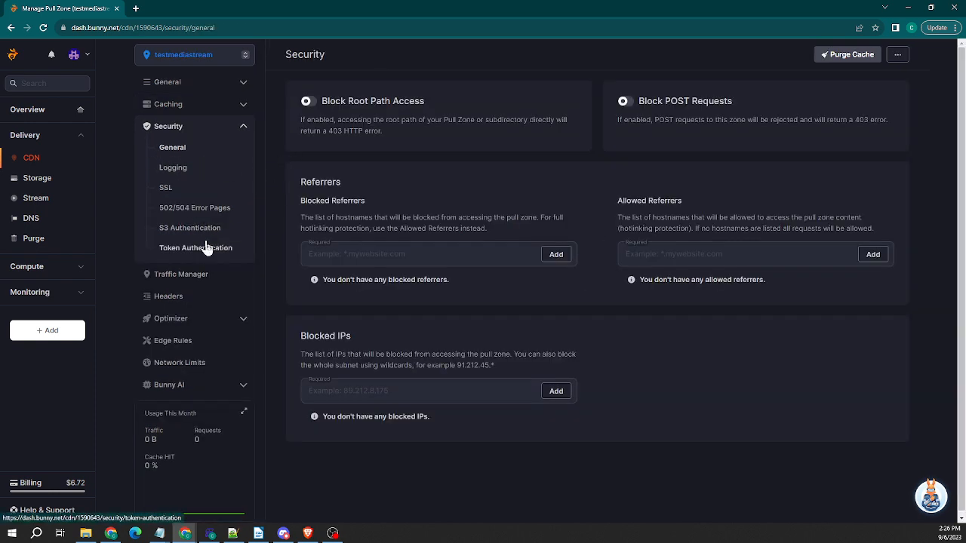
click(173, 152)
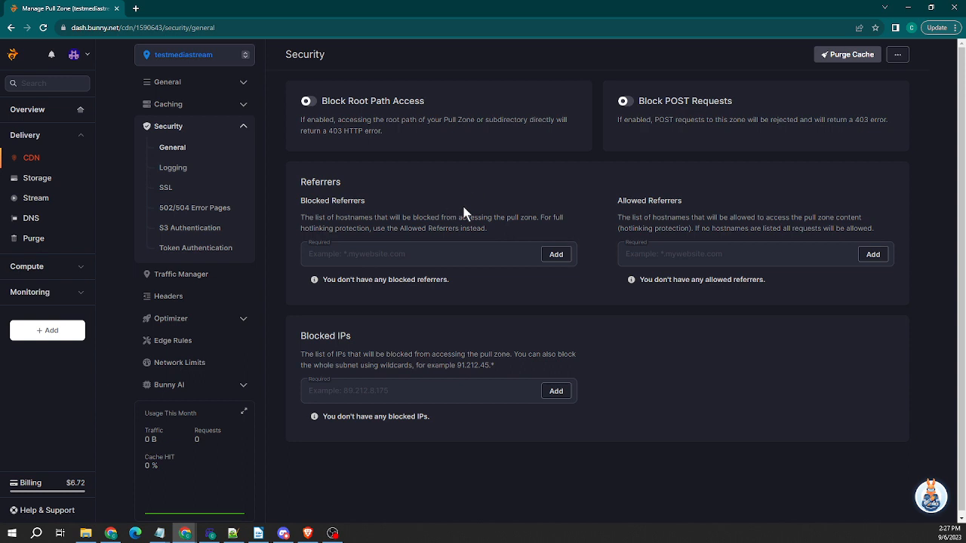
click(175, 169)
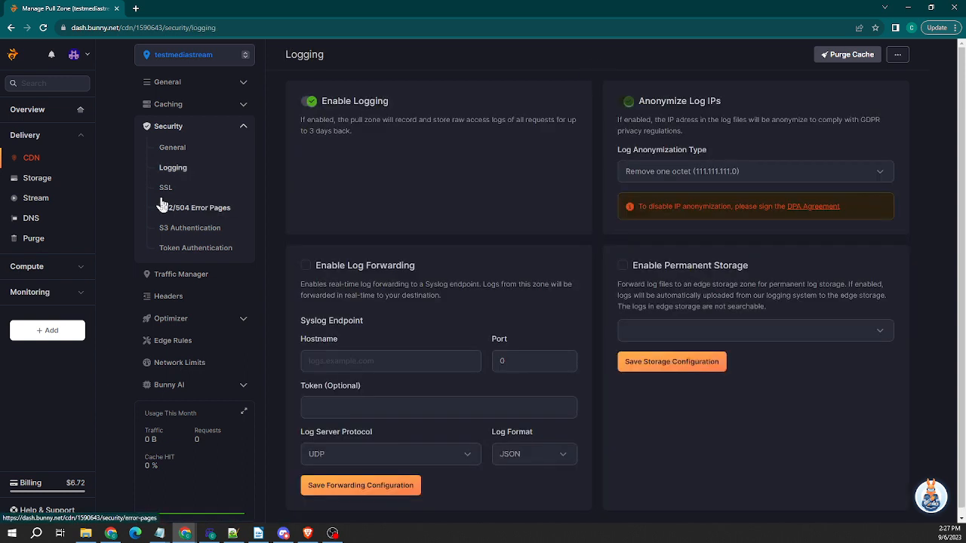
click(166, 188)
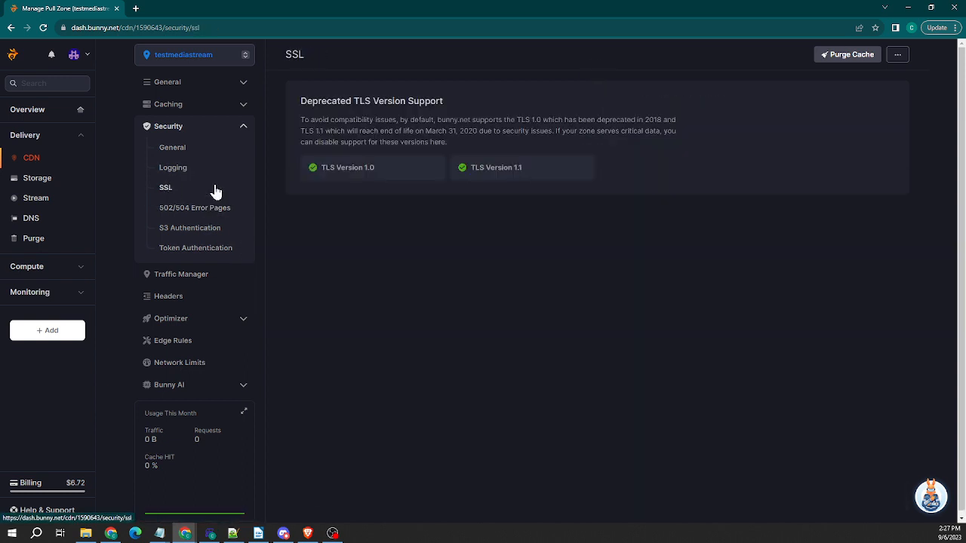
click(209, 212)
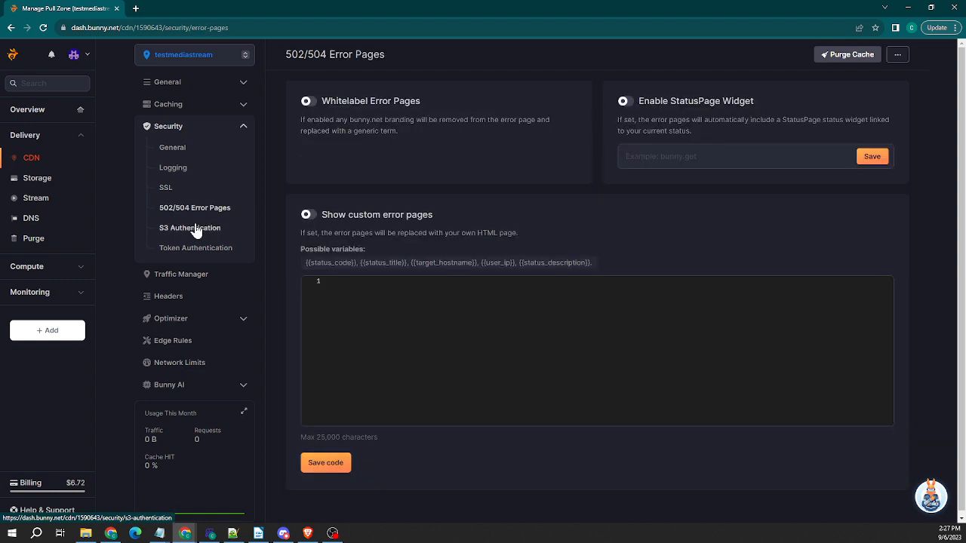
click(195, 229)
click(200, 249)
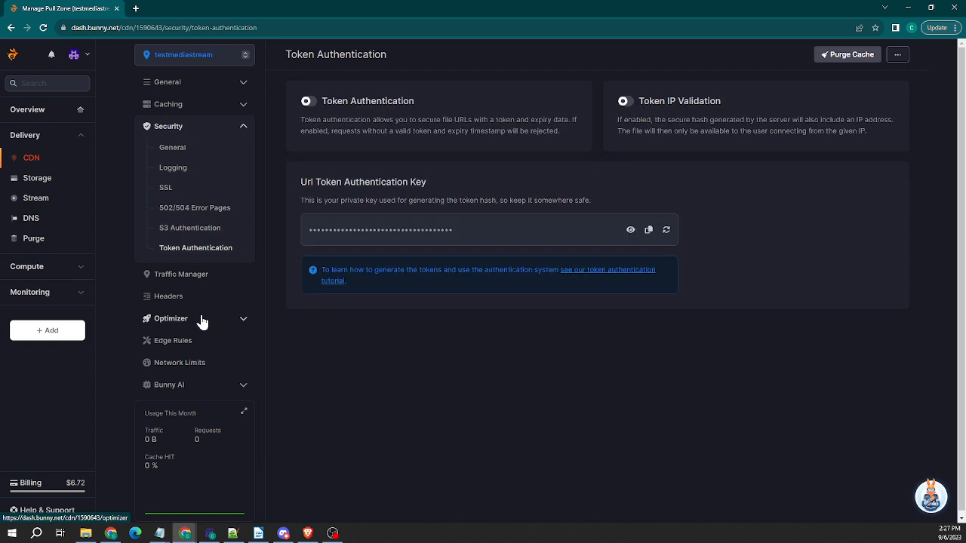
- Review the Traffic Manager, Headers, Bunny Optimizer, Edge Rules and Network Limits settings, and return to the pull zone's hostnames
click(195, 275)
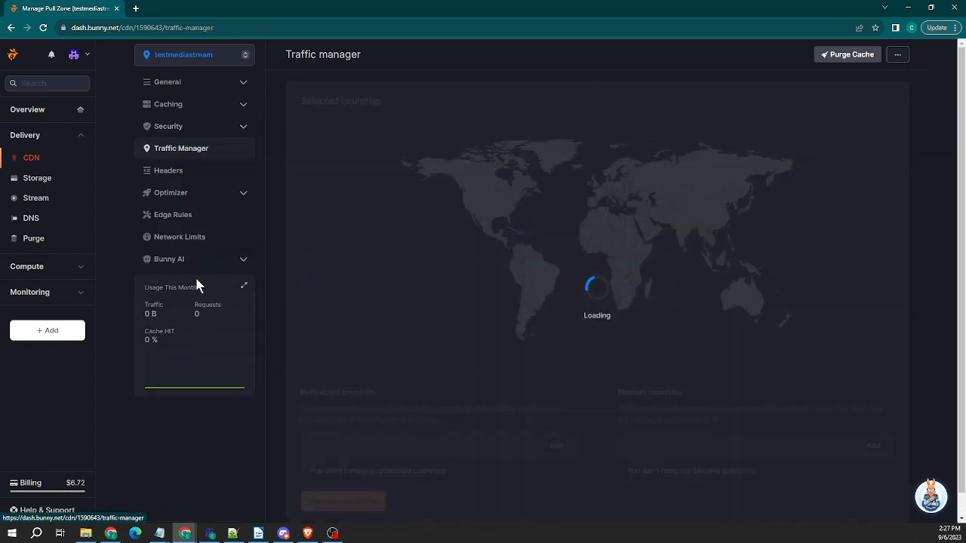
click(188, 172)
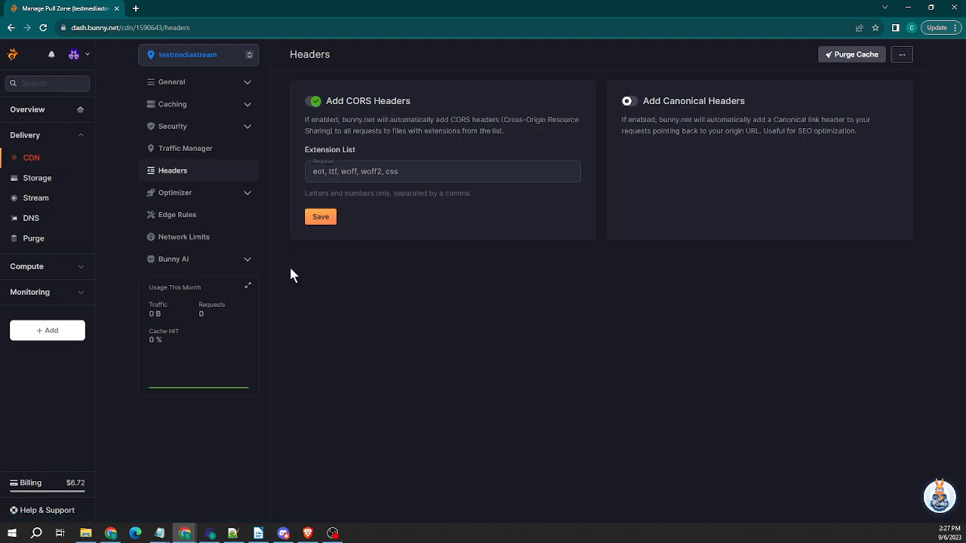
click(194, 198)
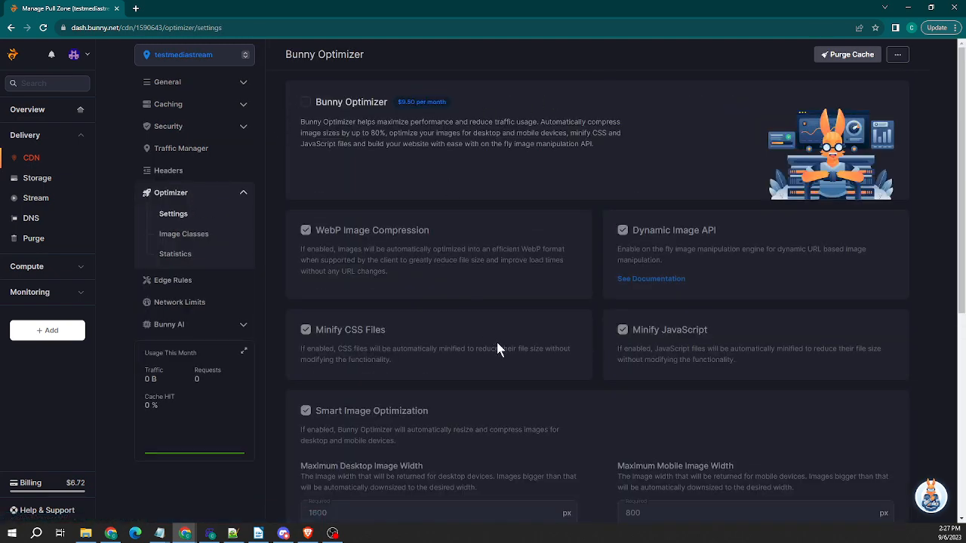
scroll(638, 255, down, 3)
scroll(636, 246, up, 1)
scroll(635, 246, down, 3)
scroll(636, 248, up, 5)
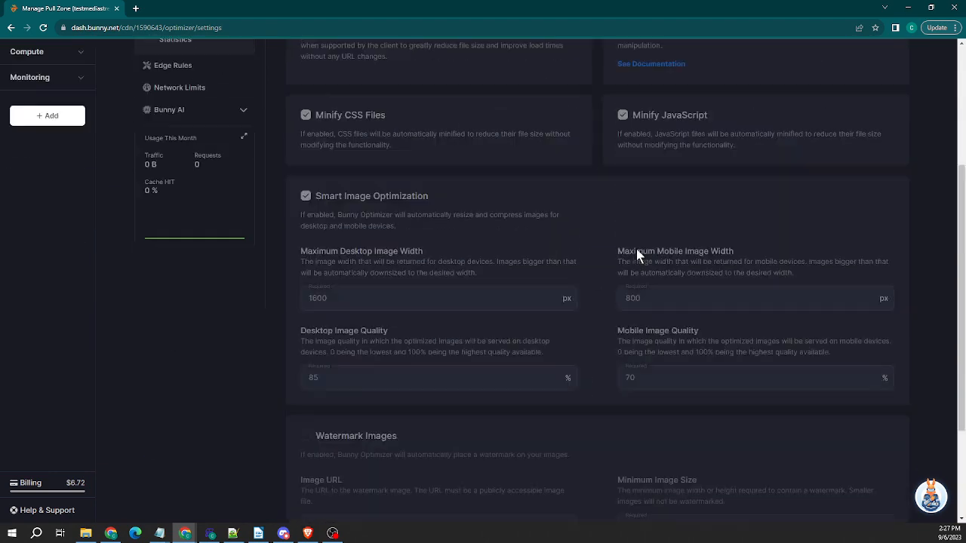
scroll(611, 180, up, 1)
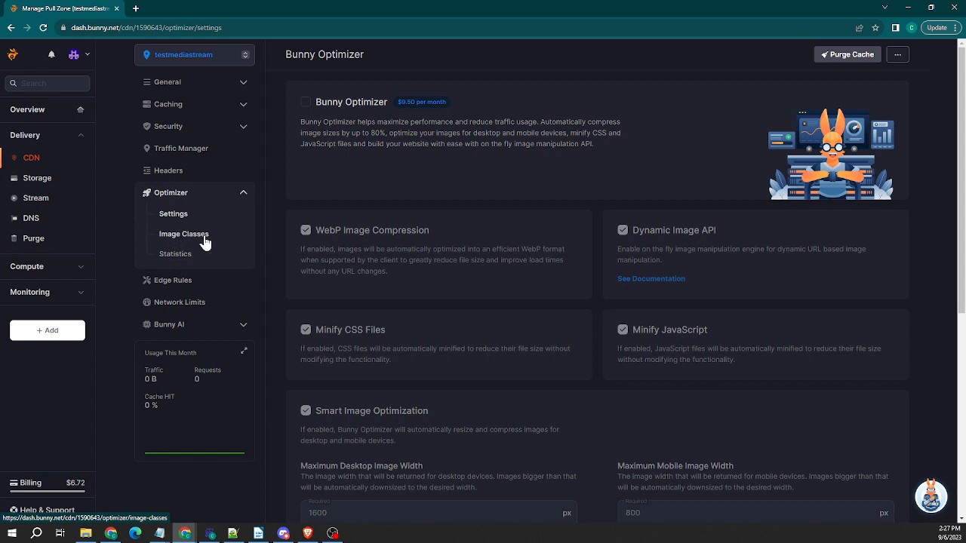
click(202, 282)
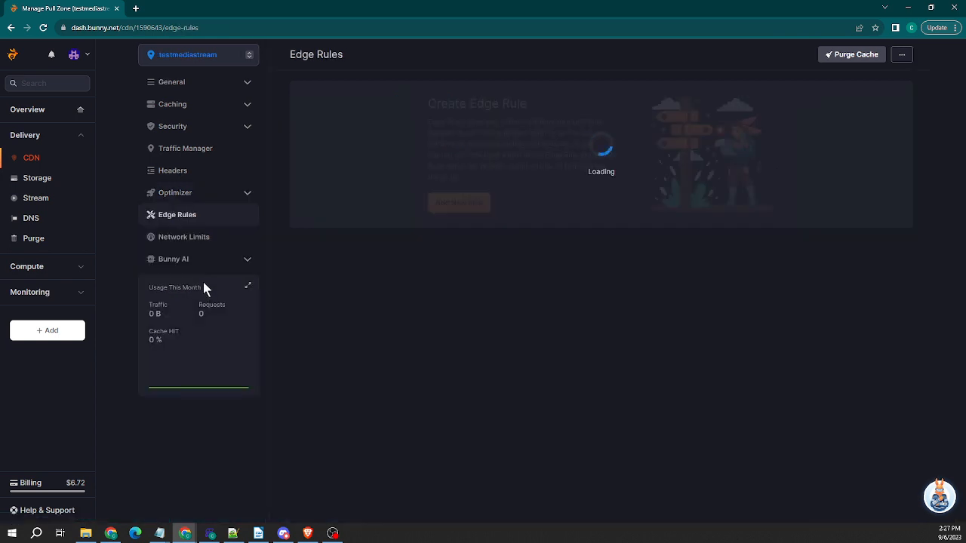
click(193, 240)
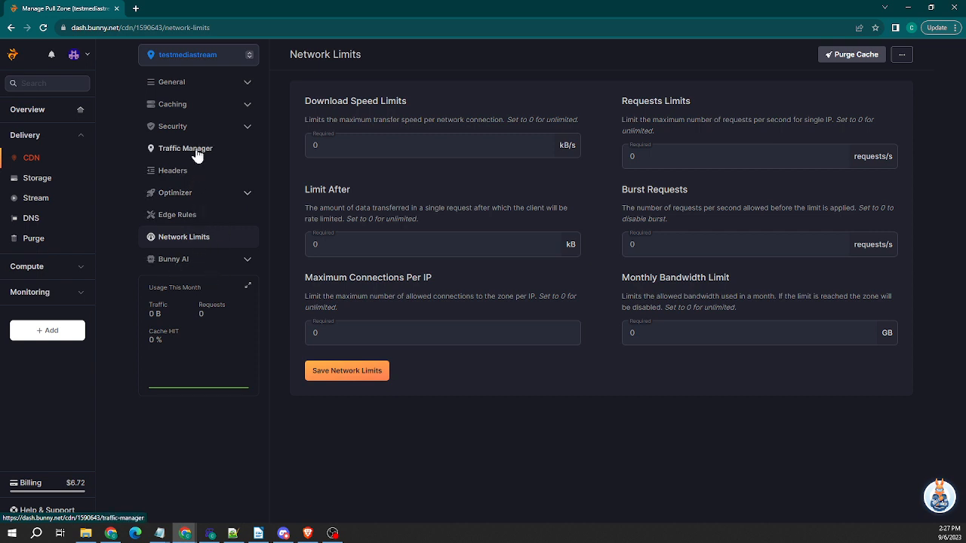
click(210, 82)
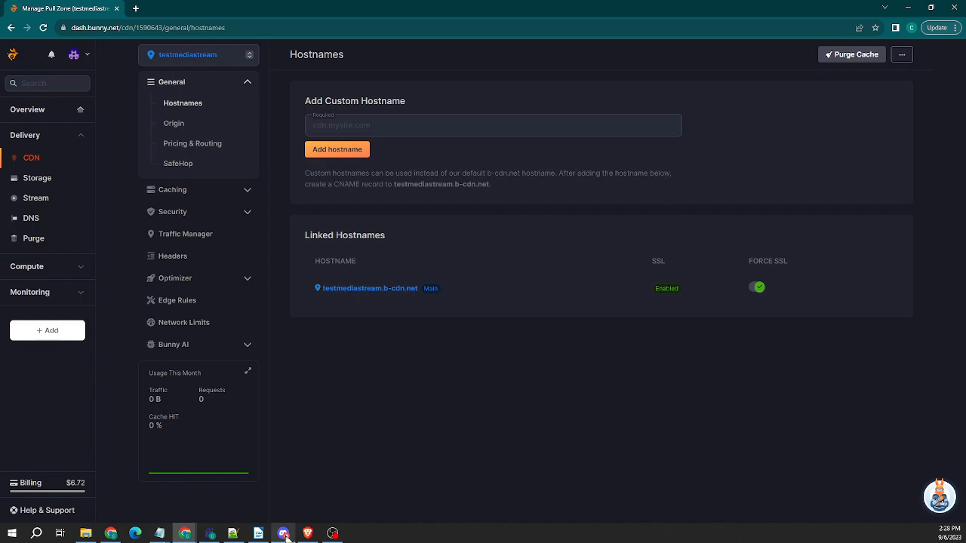
- Switch to the FlutterFlow project and examine the code of the extractPathFromUrl custom function
mouse_move(283, 534)
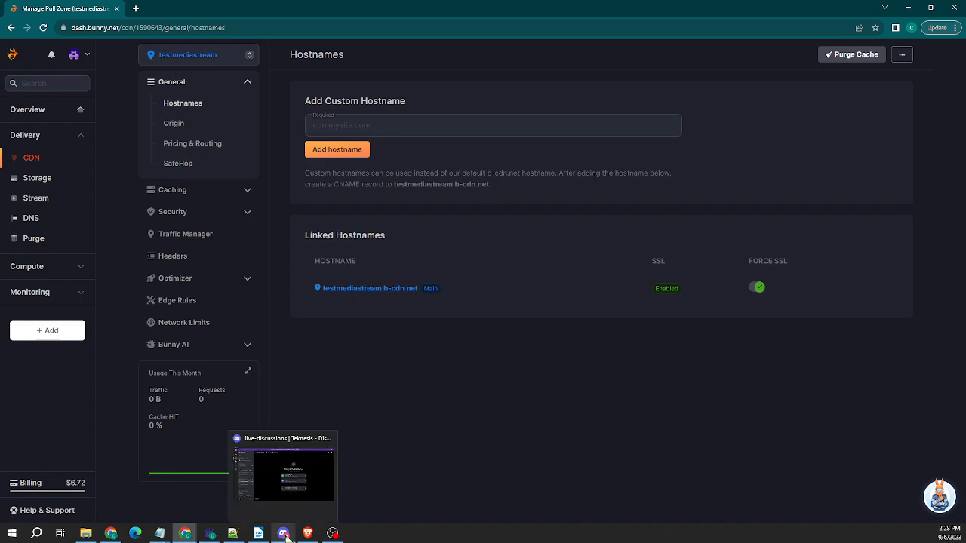
click(210, 534)
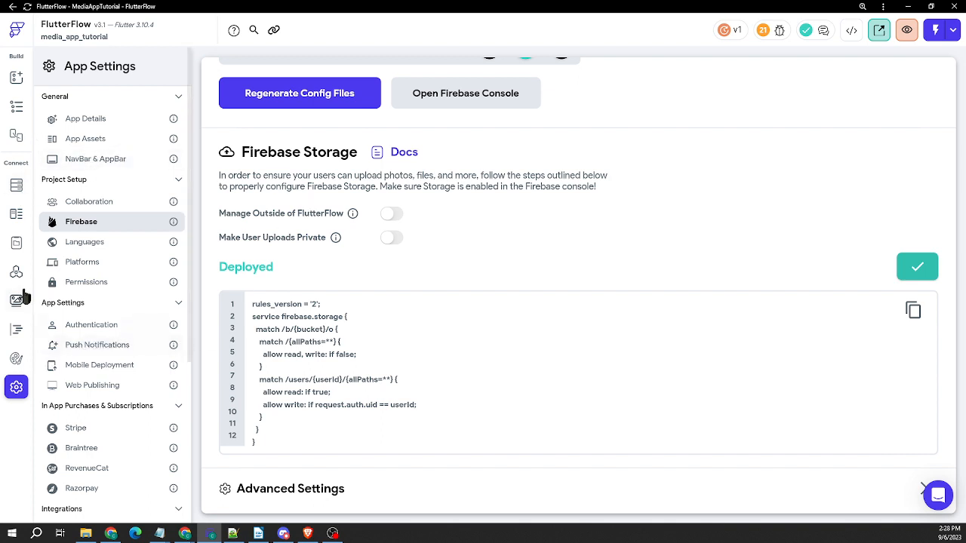
click(17, 330)
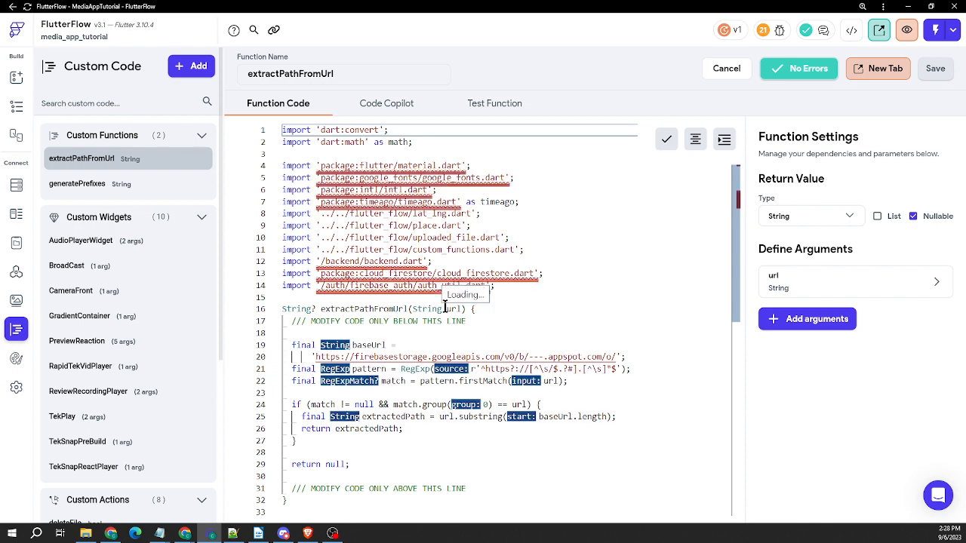
scroll(574, 304, down, 3)
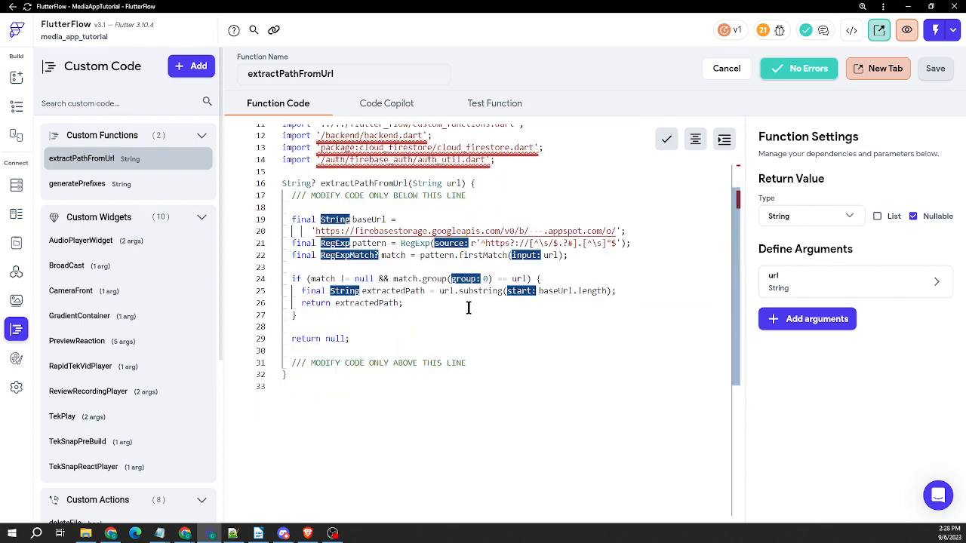
scroll(421, 243, up, 3)
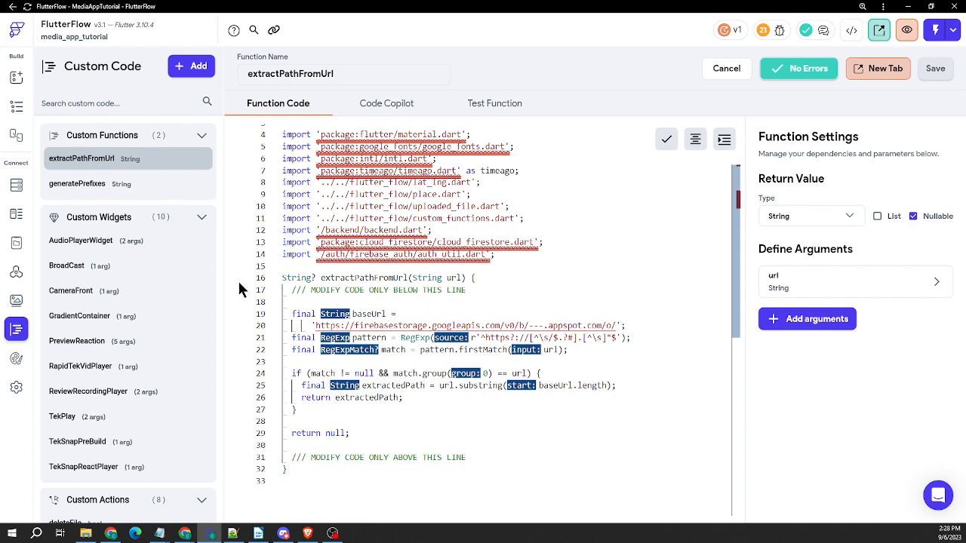
- Add a button to the HomePage, place it centred below the existing buttons, and set its text to Upload
click(15, 111)
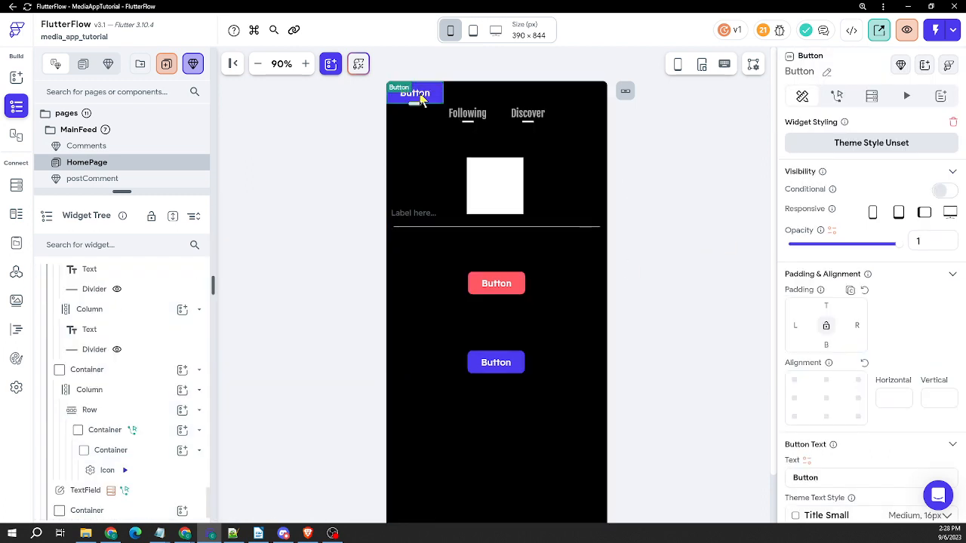
drag(422, 100, 498, 425)
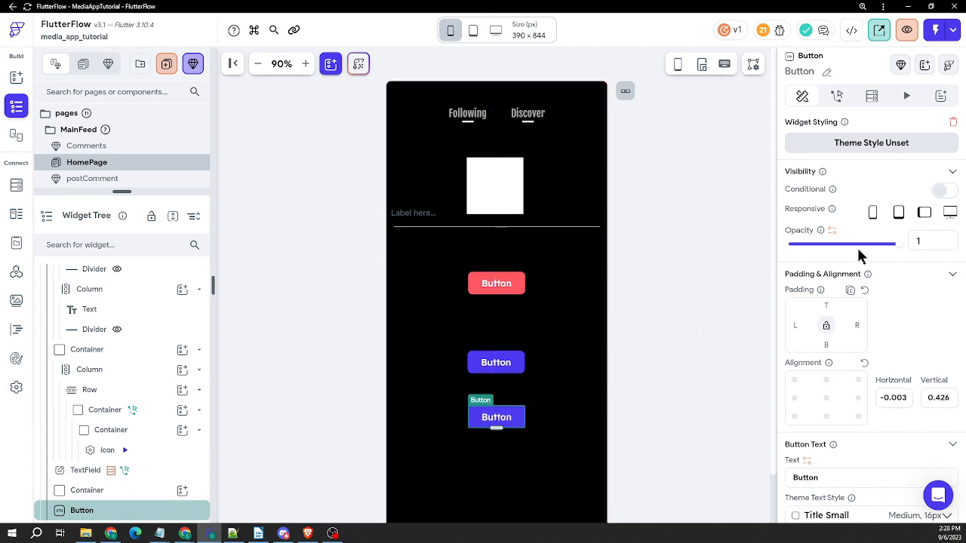
scroll(858, 253, down, 2)
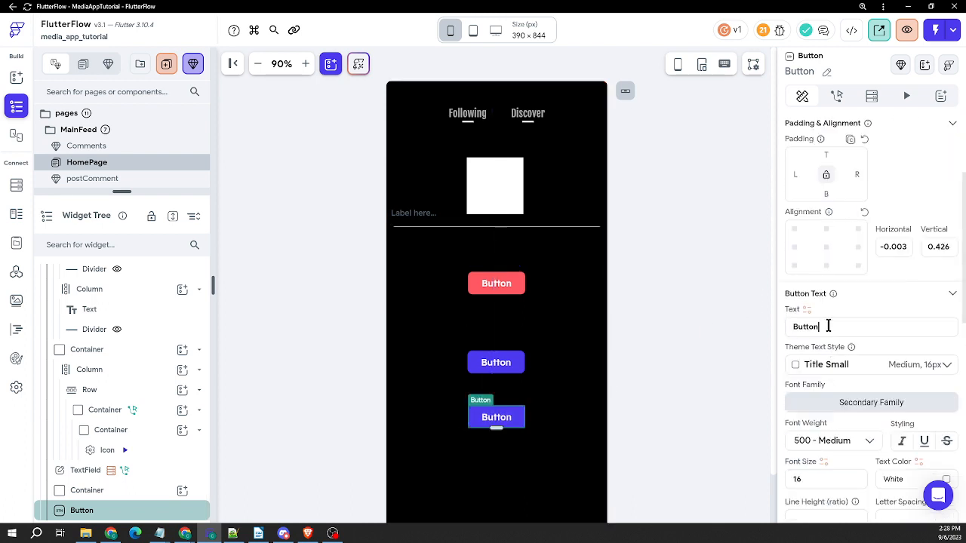
double_click(827, 326)
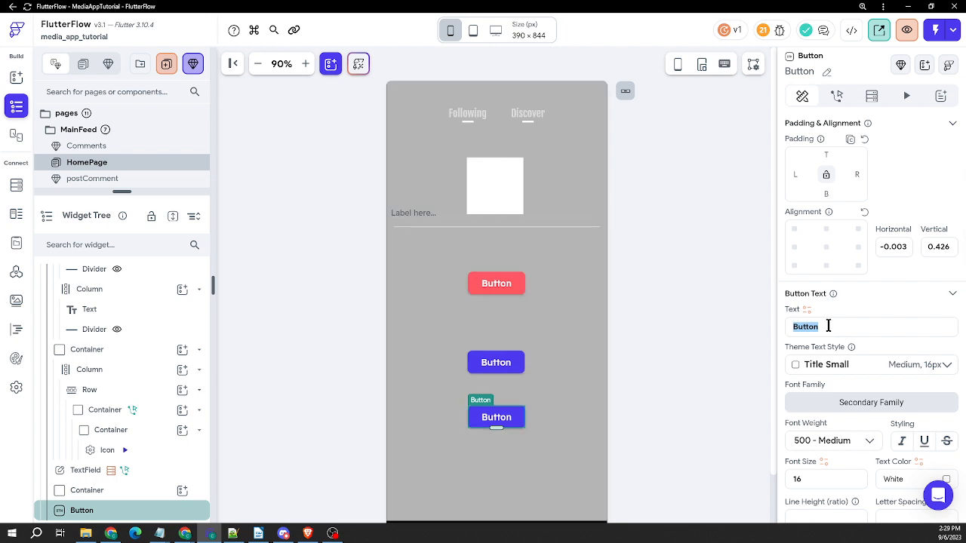
text(Upload)
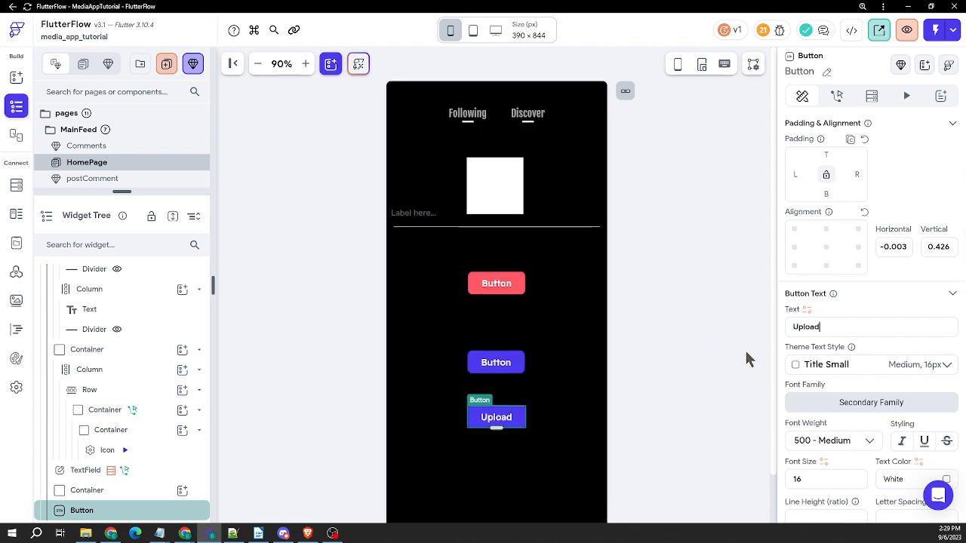
- Add an On Tap action to the Upload button that uploads media, with Firebase as the upload type
click(837, 95)
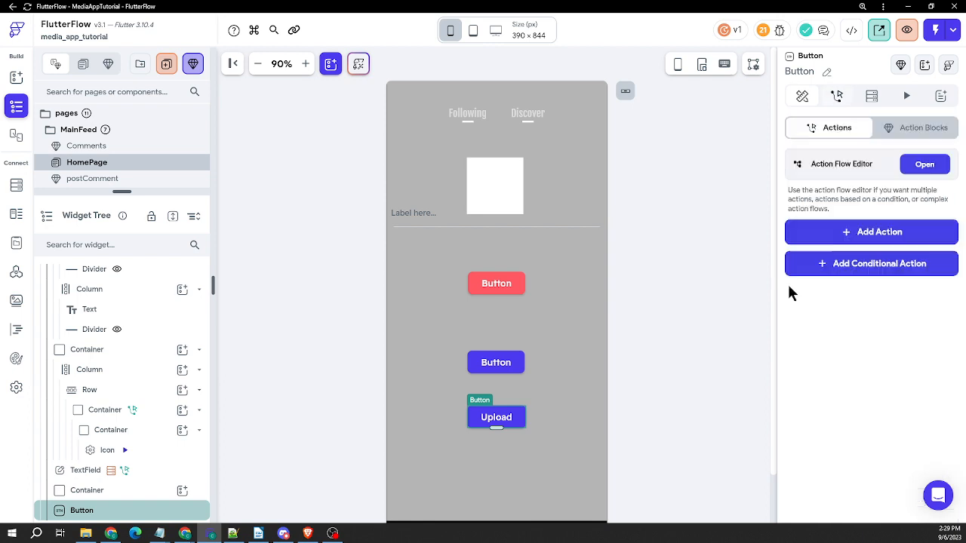
click(922, 165)
click(377, 383)
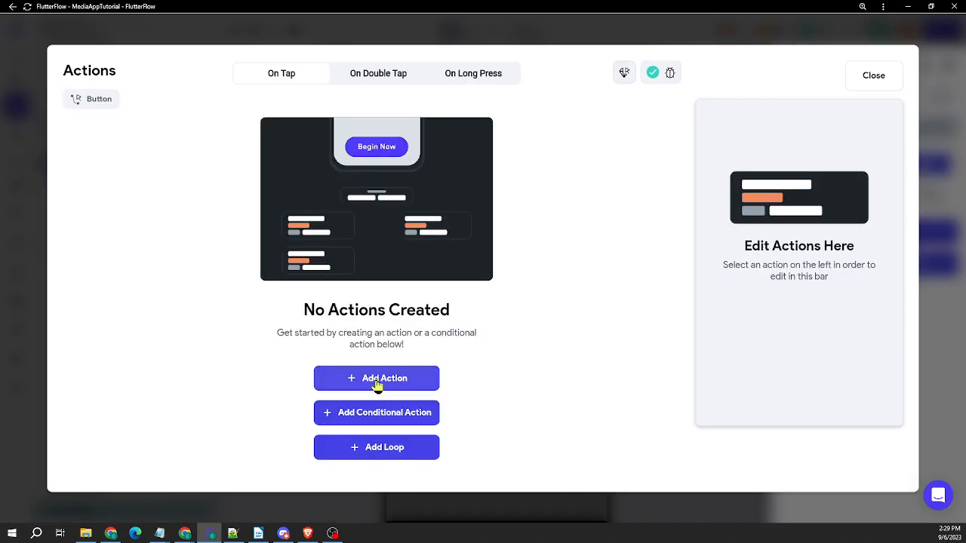
click(776, 373)
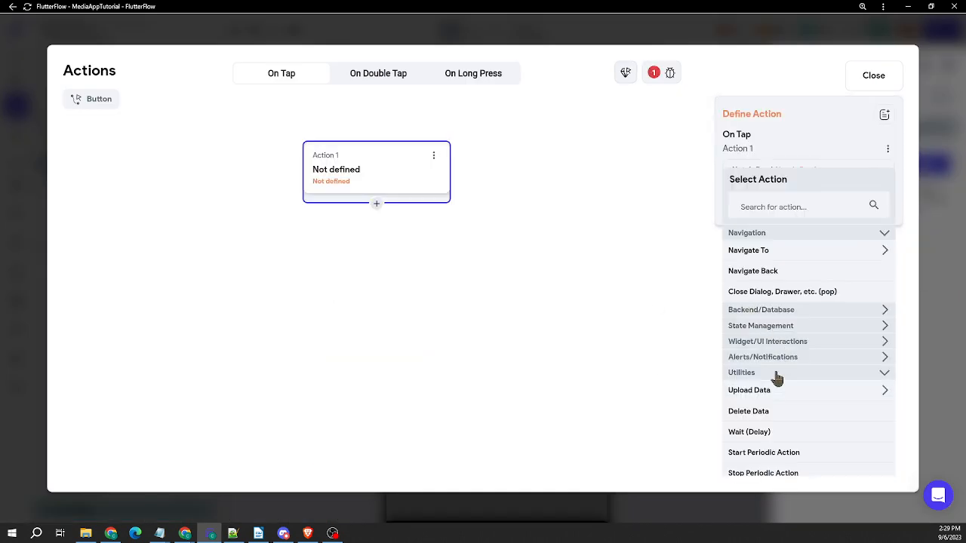
click(778, 392)
click(775, 414)
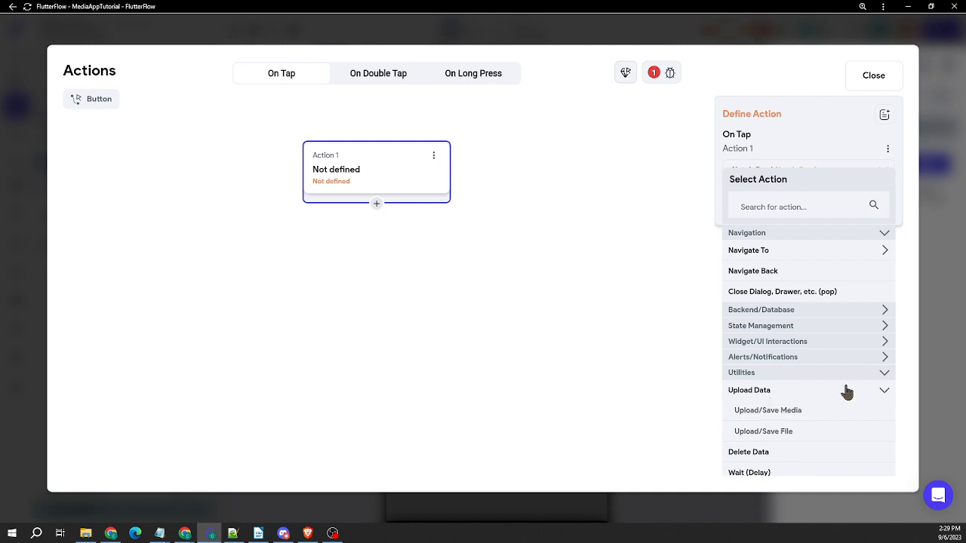
click(781, 210)
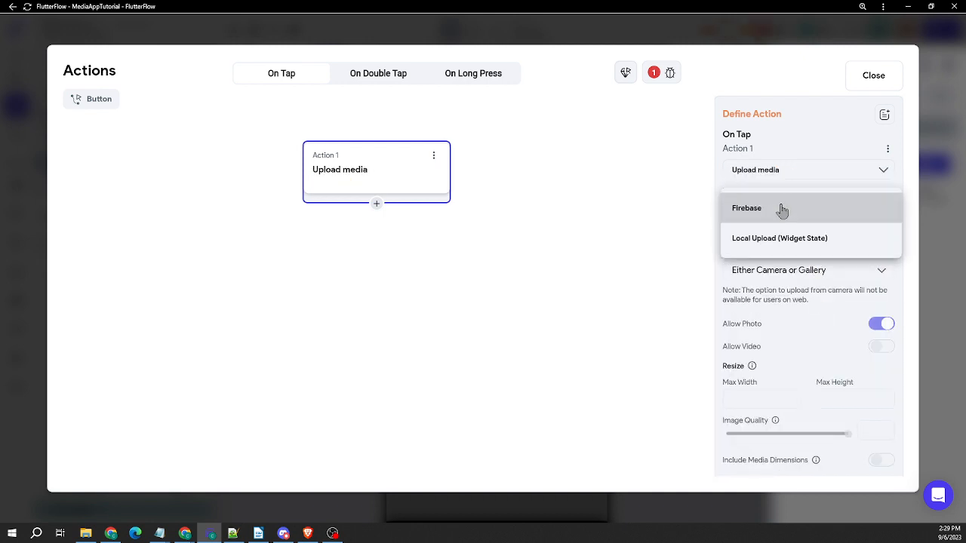
click(785, 209)
- Restrict the upload to videos only, with Gallery as the media source, and enable the snack bar
scroll(796, 246, down, 1)
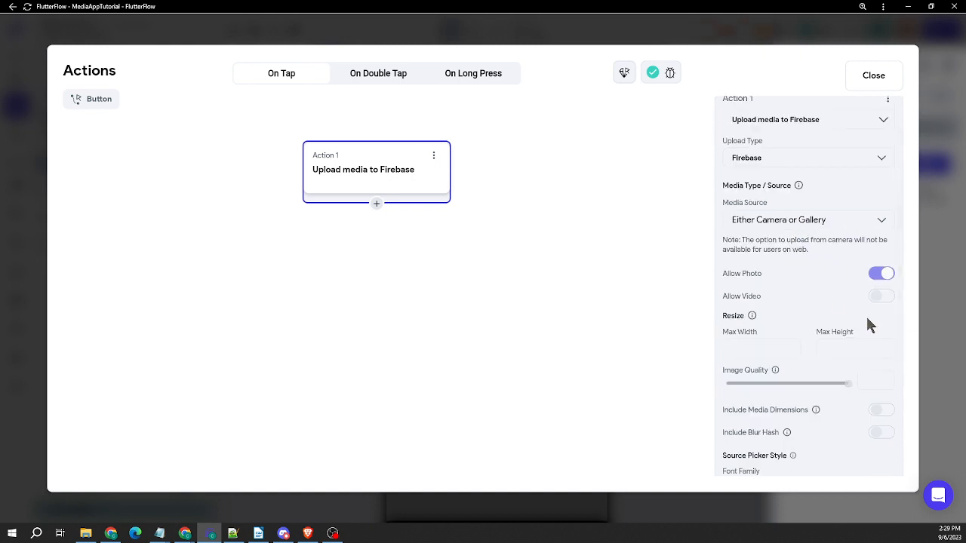
click(880, 296)
click(883, 275)
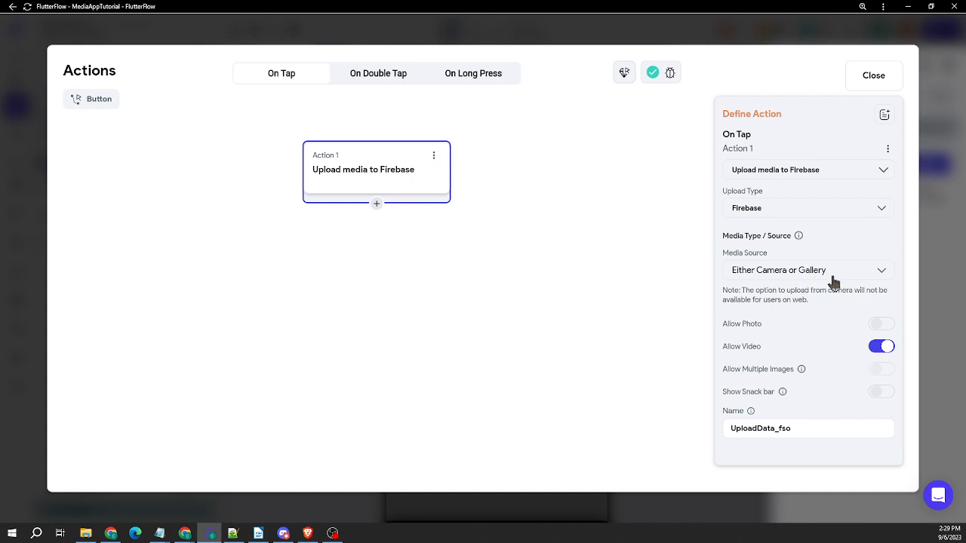
click(815, 279)
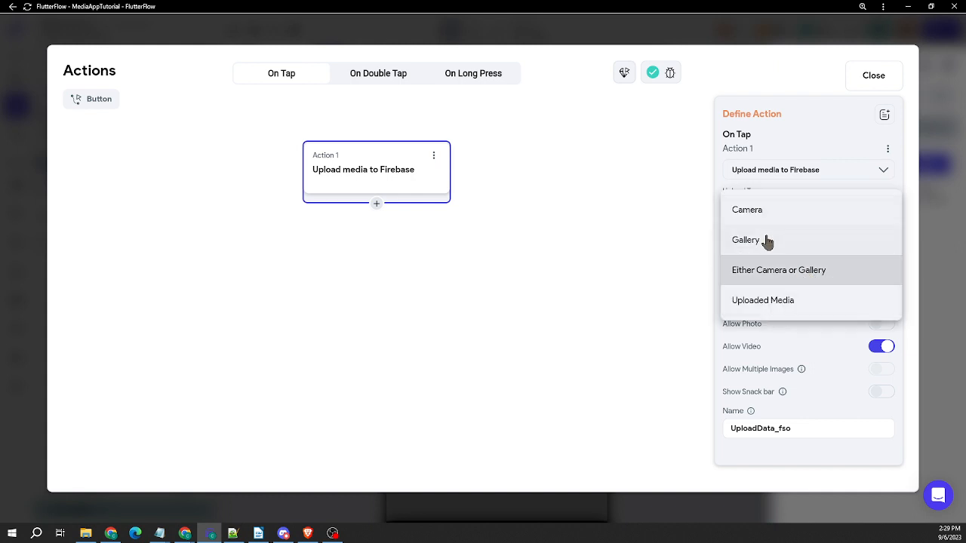
click(767, 241)
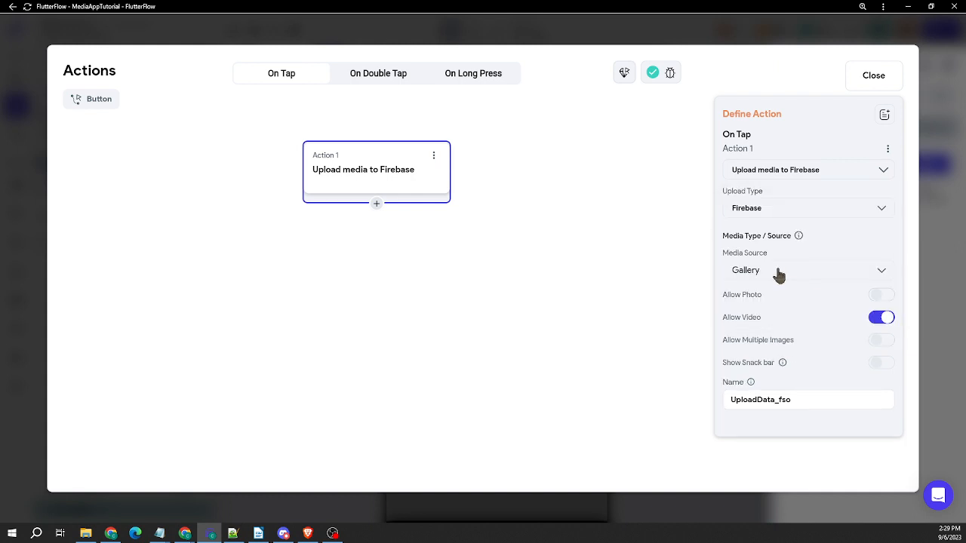
click(877, 365)
- Add a second action after the upload that creates a Firestore document in the videos collection
click(377, 205)
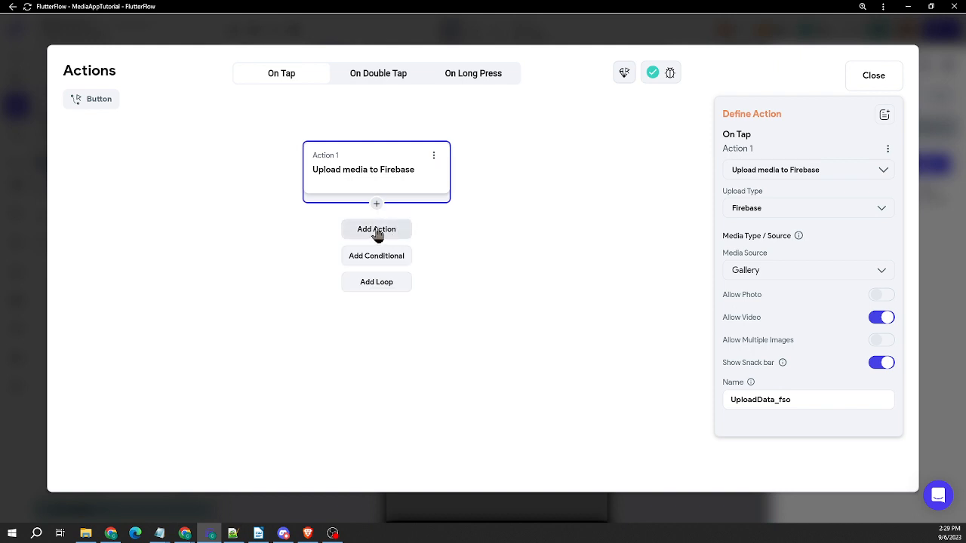
click(376, 229)
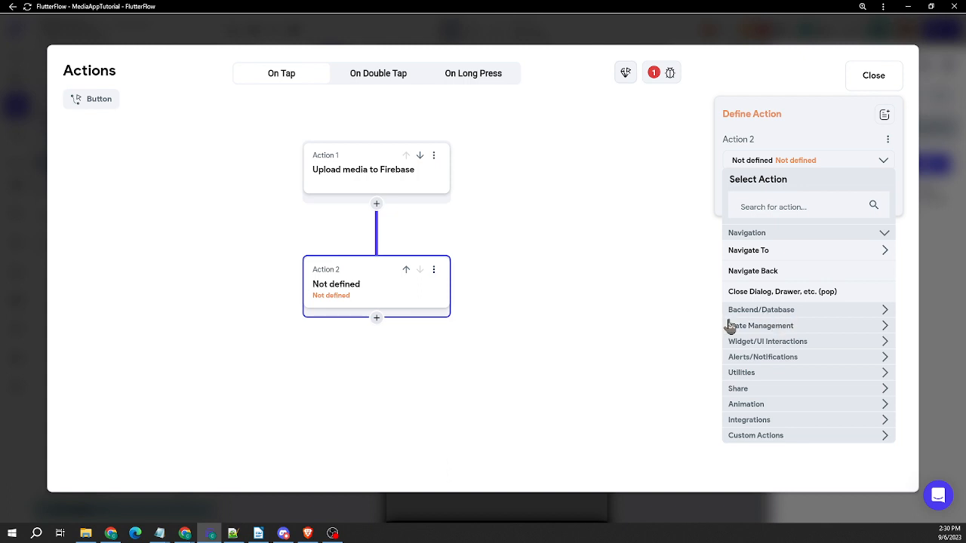
click(775, 312)
click(763, 330)
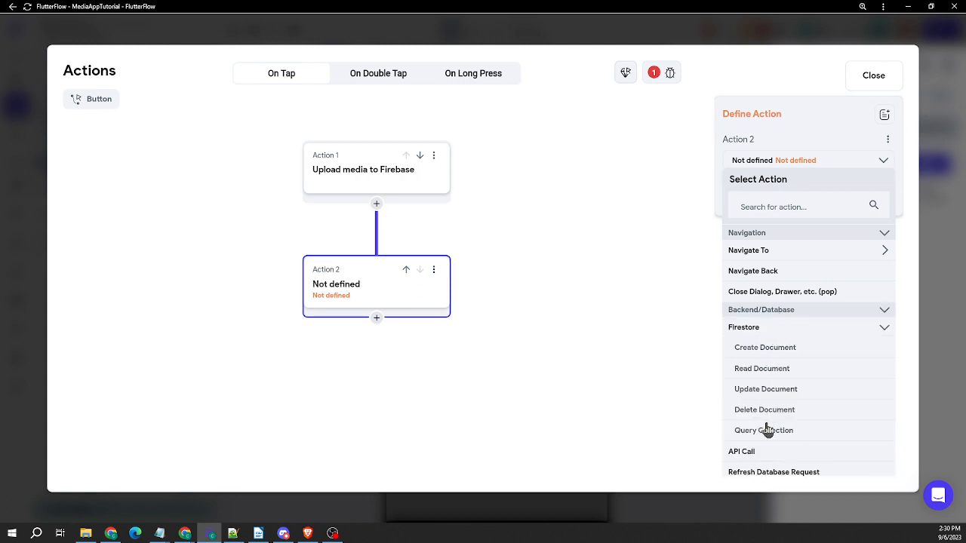
click(778, 350)
click(773, 204)
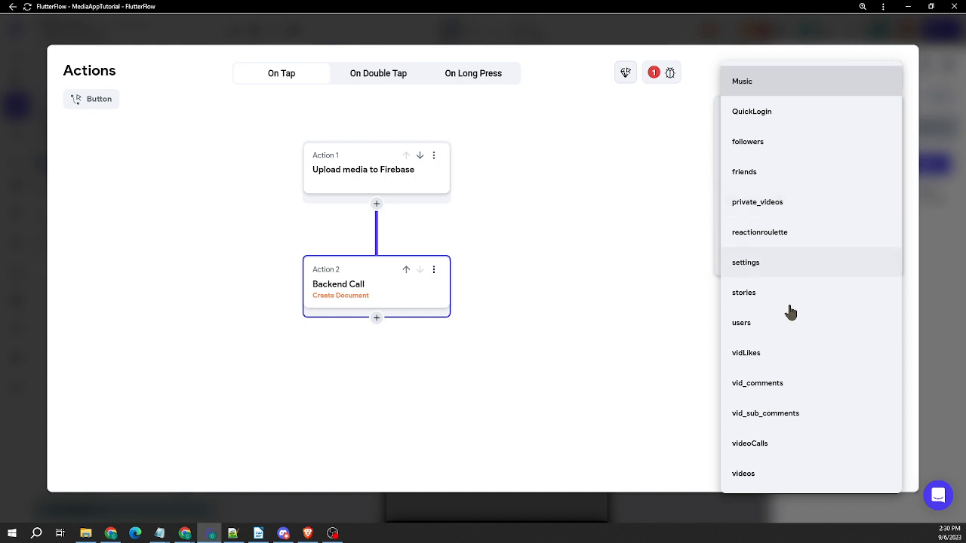
click(757, 474)
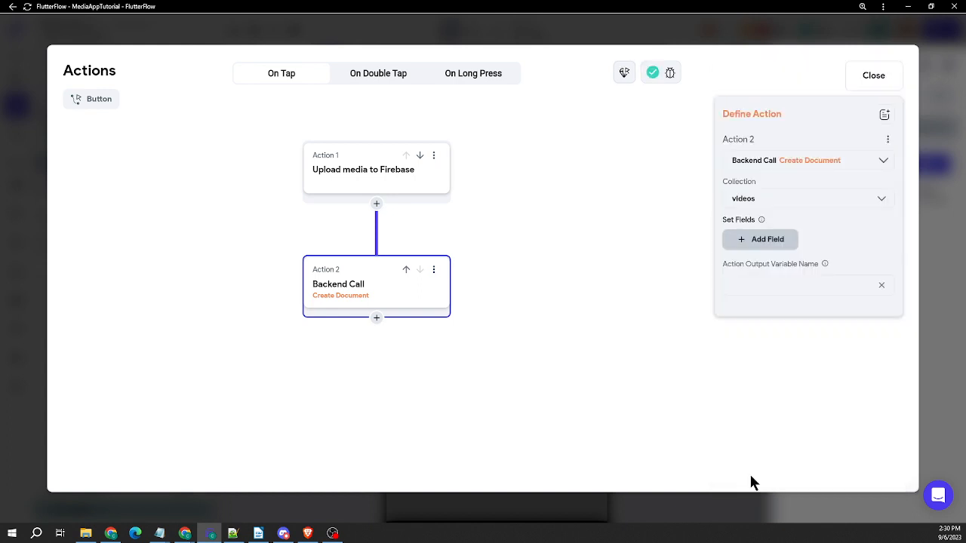
- Add the videoUrl field to the document being created and remove the dateUploaded field
click(777, 243)
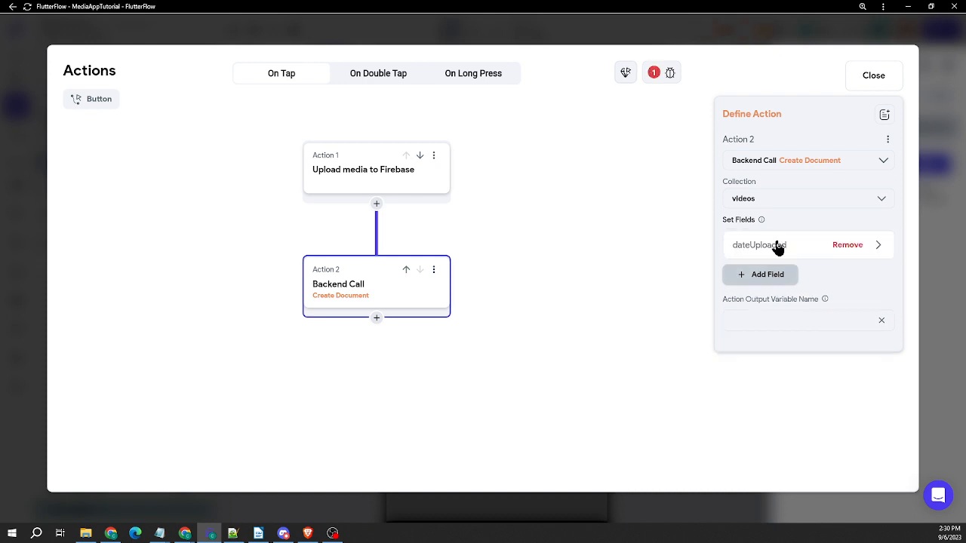
click(770, 278)
click(787, 252)
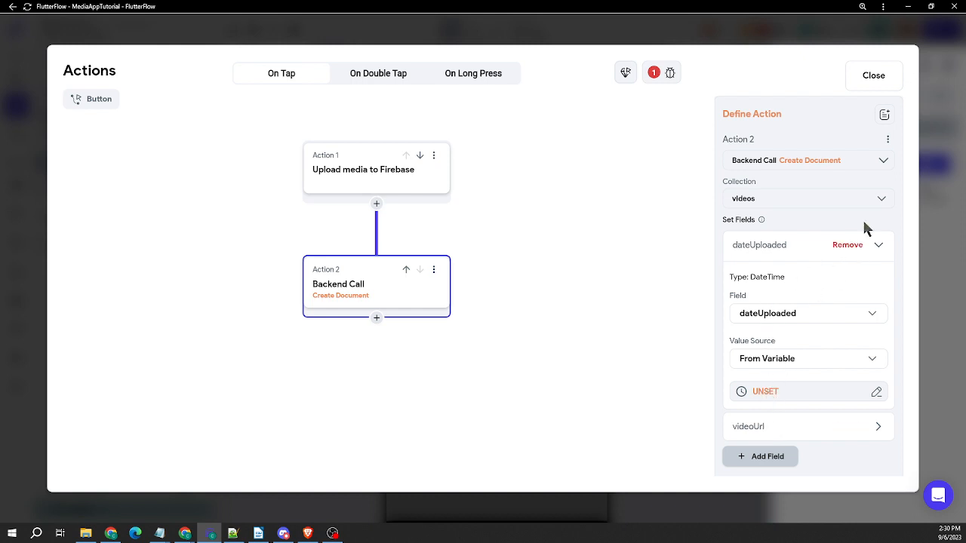
click(848, 246)
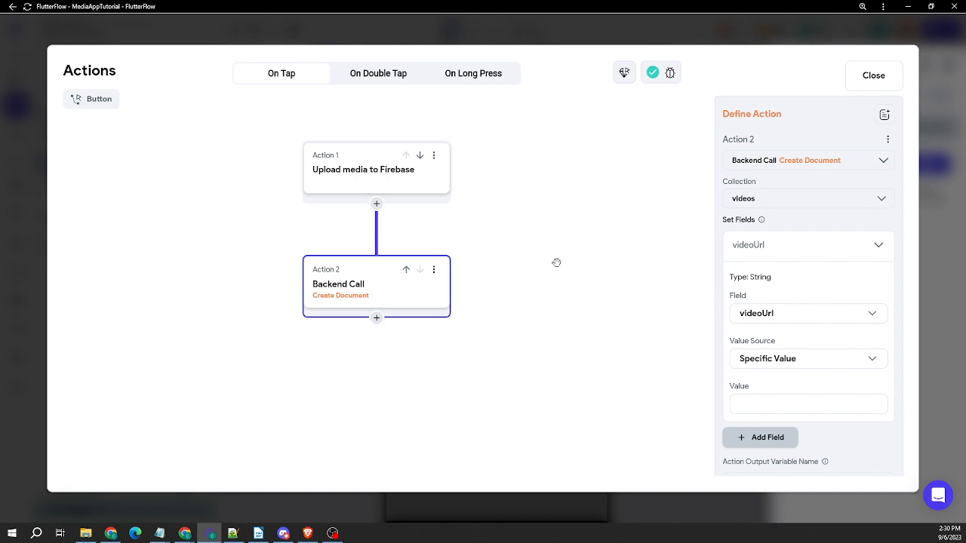
- Set the videoUrl field's value from a variable, using the widget state's Uploaded File URL
click(767, 367)
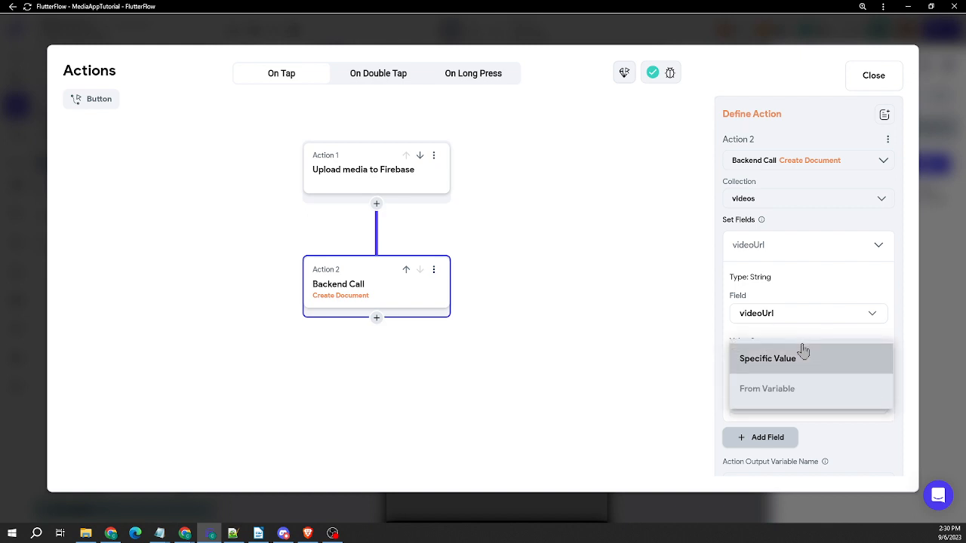
click(783, 401)
click(761, 393)
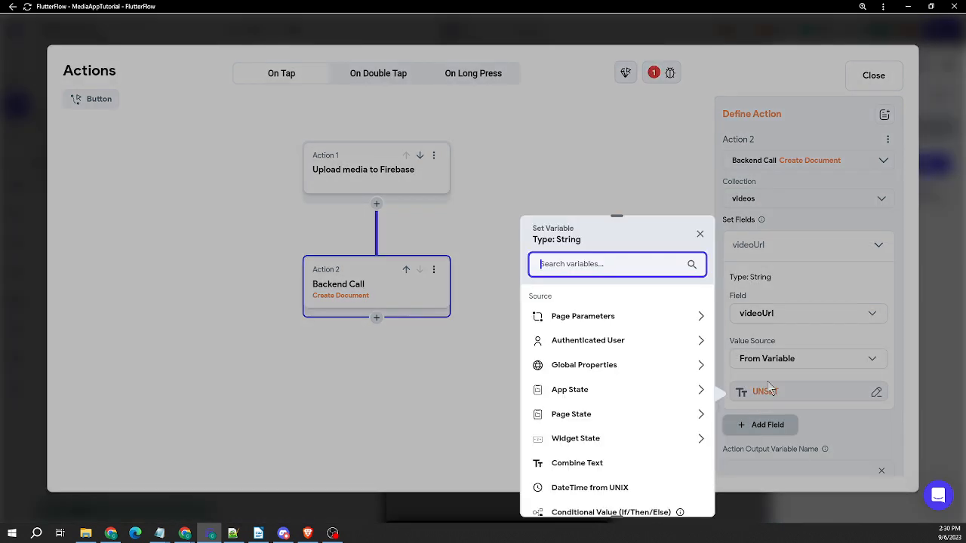
scroll(615, 396, down, 1)
click(600, 393)
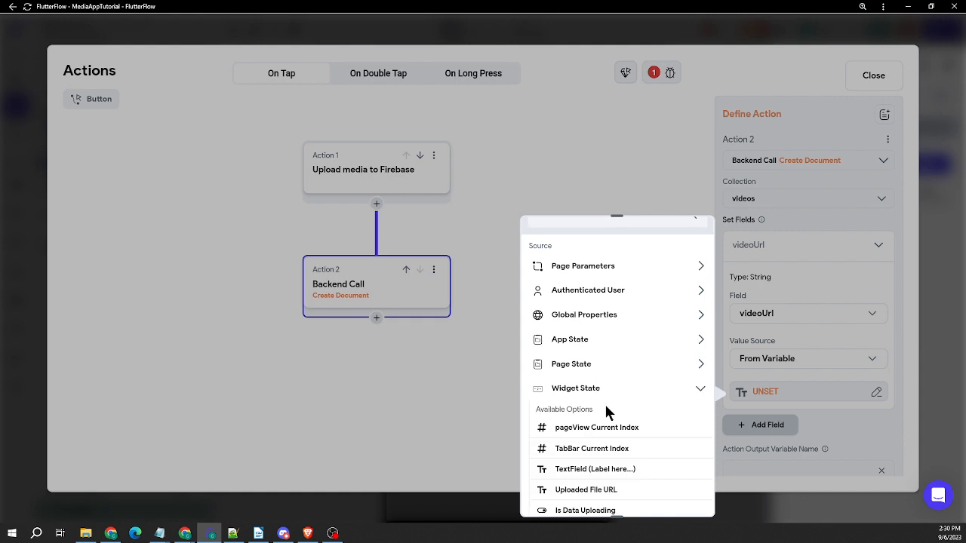
scroll(603, 401, down, 1)
scroll(606, 411, down, 2)
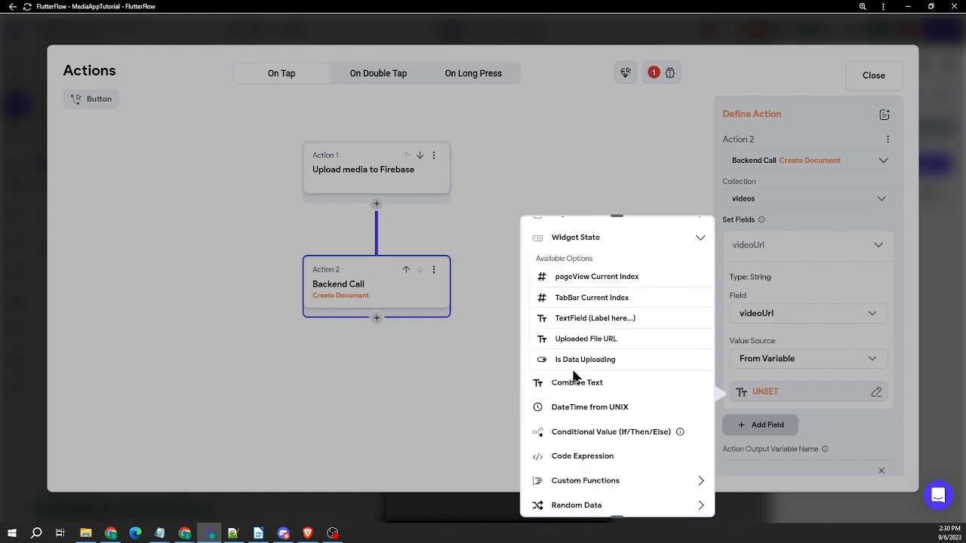
scroll(573, 375, up, 1)
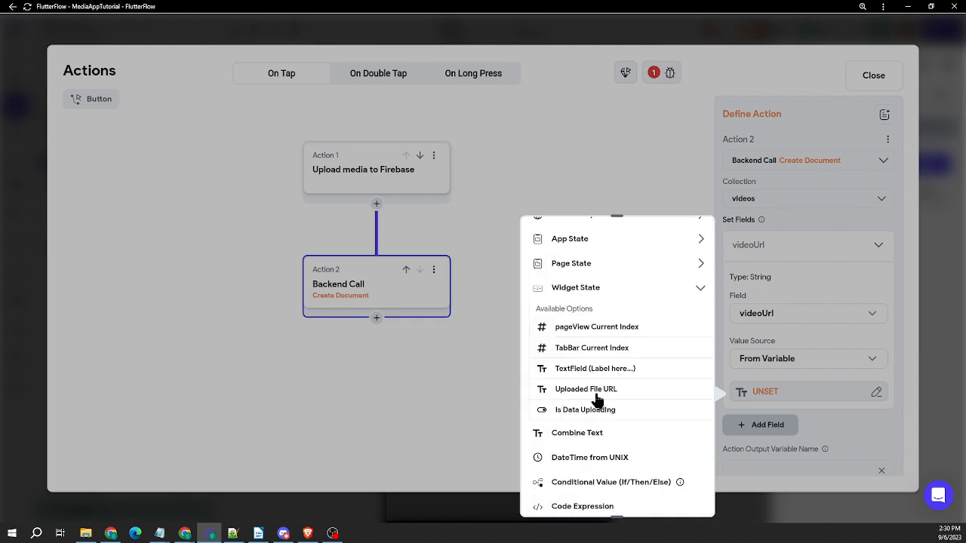
click(596, 397)
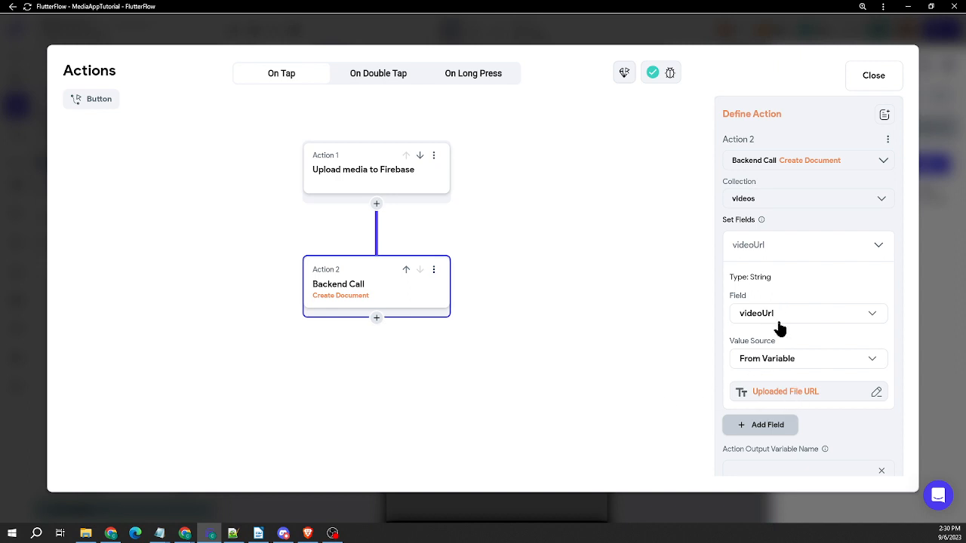
- Change the variable source for the videoUrl field to Combine Text
click(785, 394)
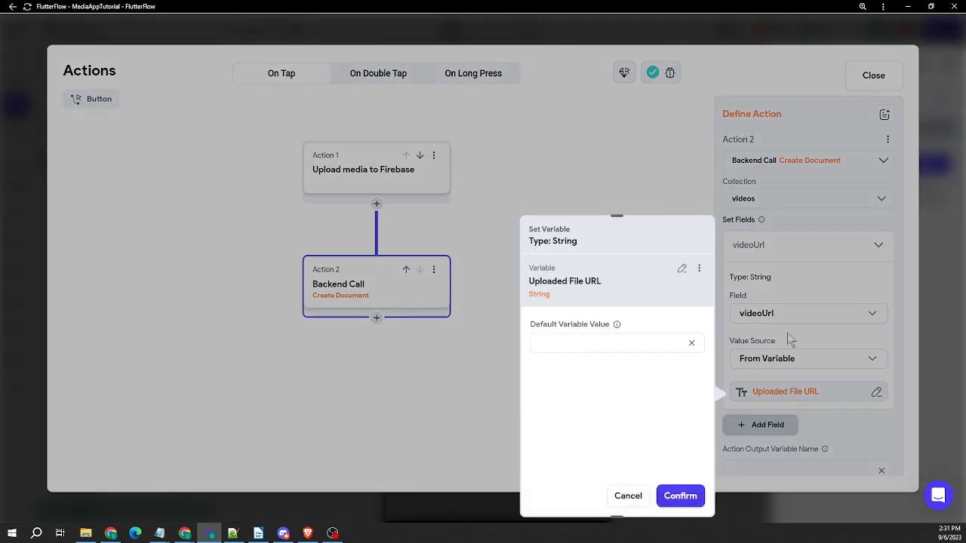
click(681, 269)
click(624, 443)
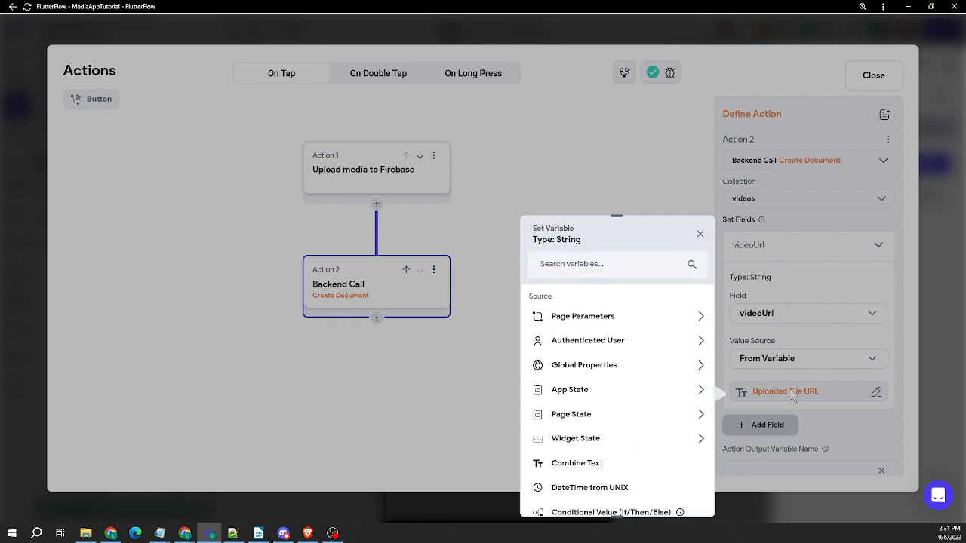
scroll(650, 370, down, 3)
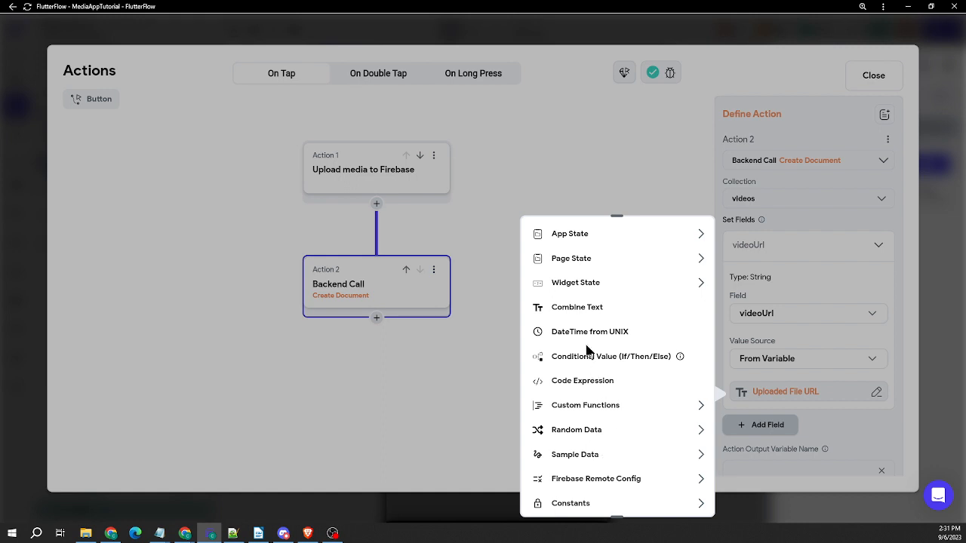
click(596, 309)
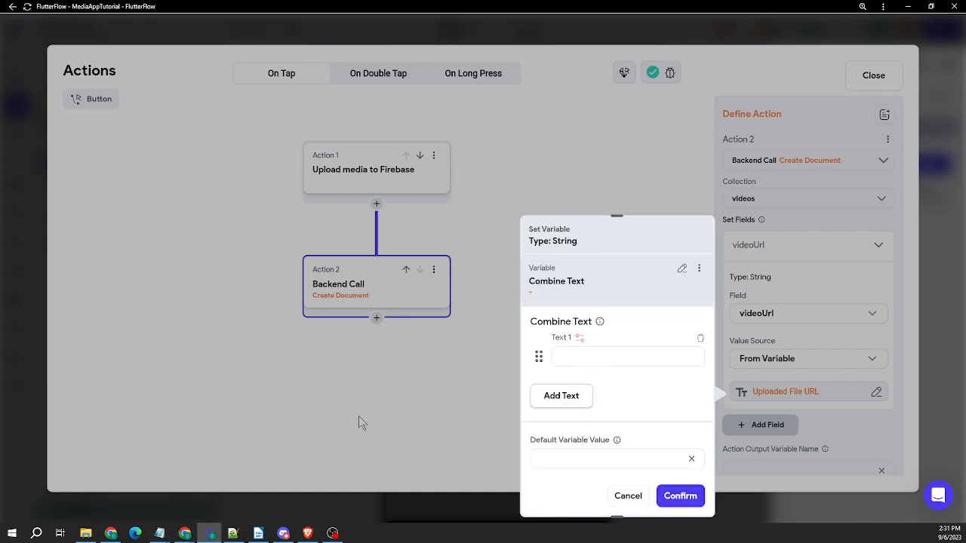
- Switch to the bunny.net pull zone page and copy the linked hostname testmediastream.b-cdn.net
click(111, 533)
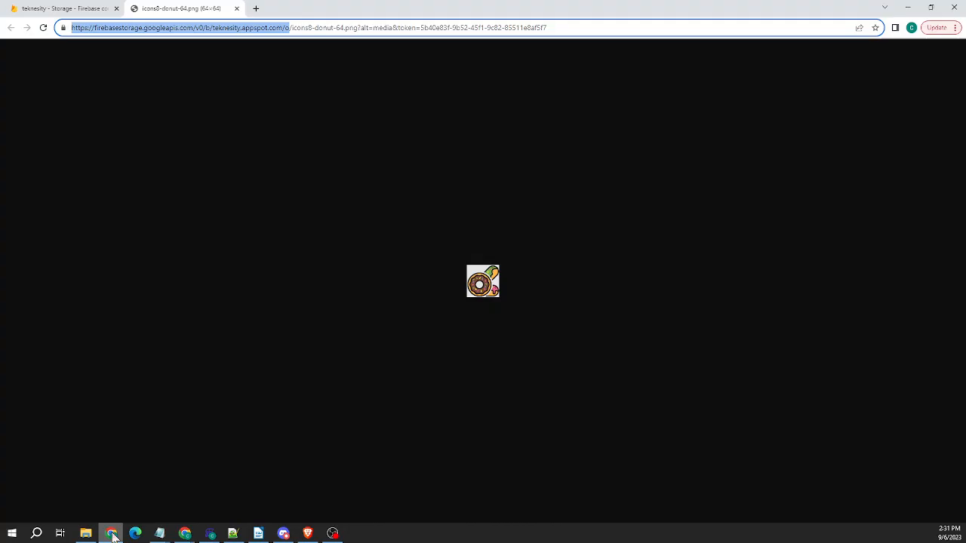
click(111, 533)
click(111, 533)
click(110, 533)
mouse_move(185, 533)
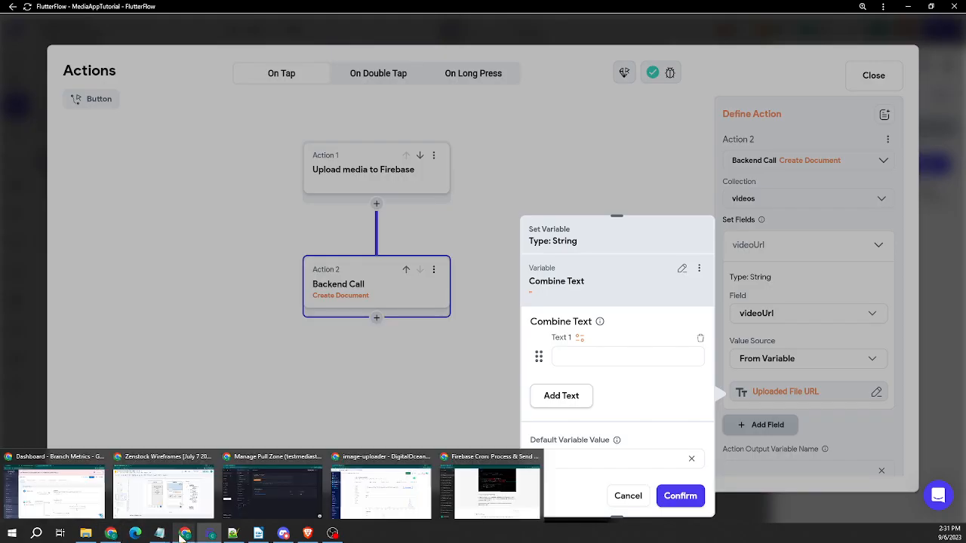
click(249, 504)
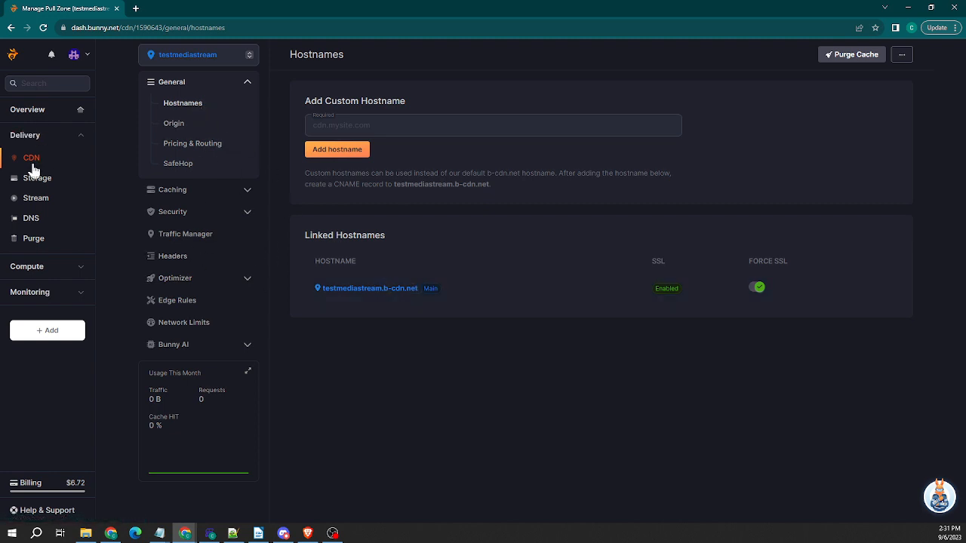
drag(419, 289, 357, 293)
right_click(334, 290)
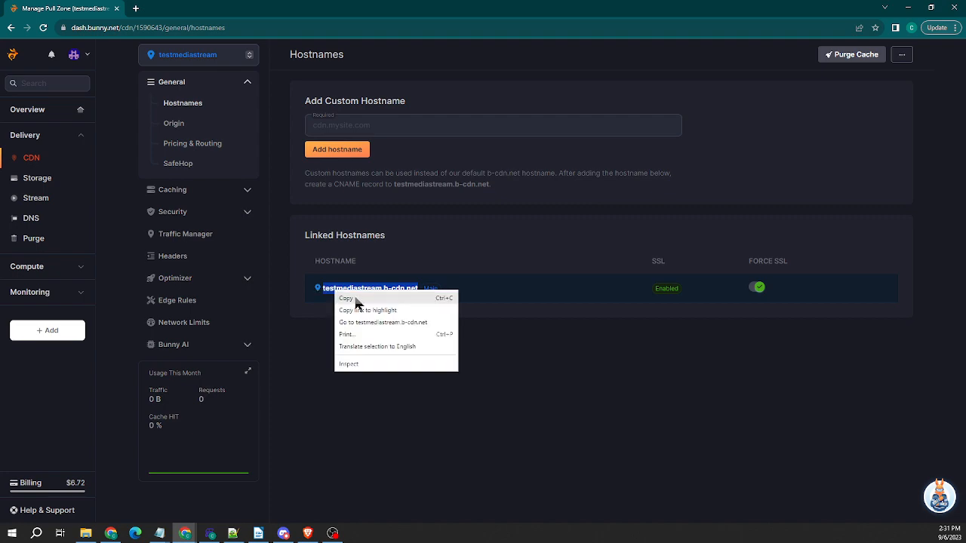
click(356, 301)
click(908, 7)
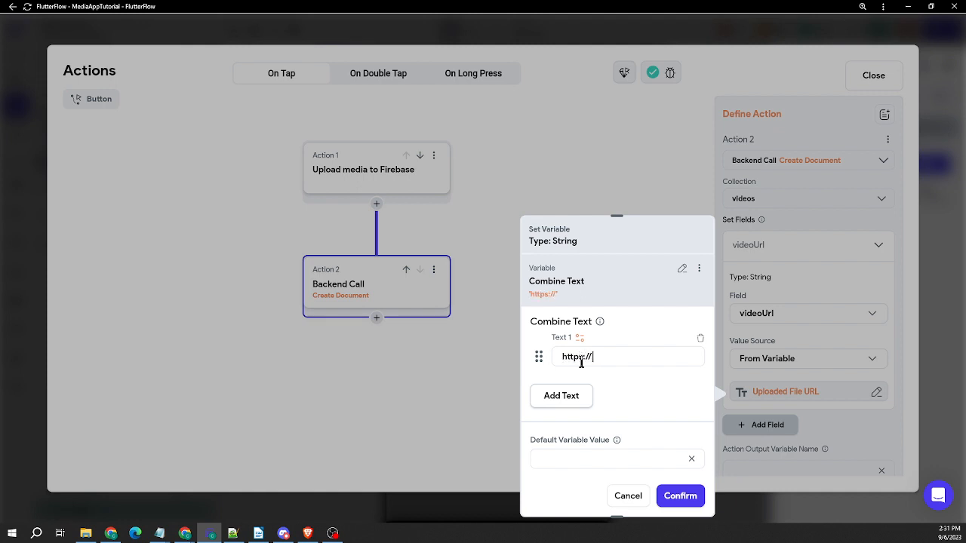
key(ctrl+v)
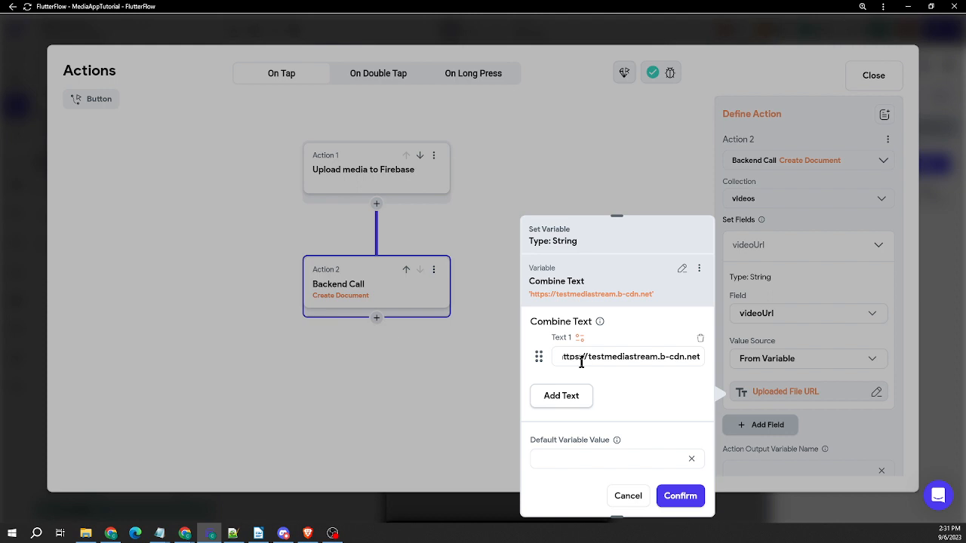
text(/)
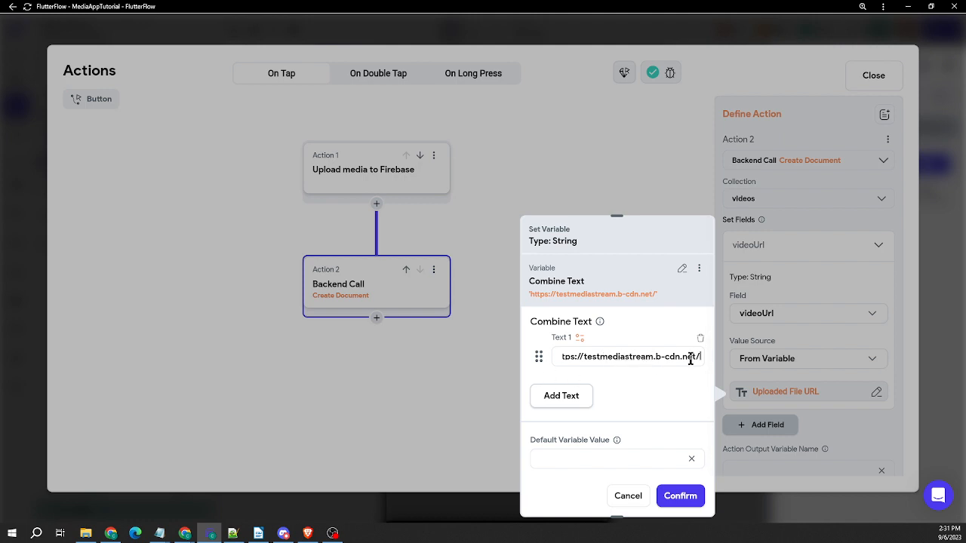
click(561, 398)
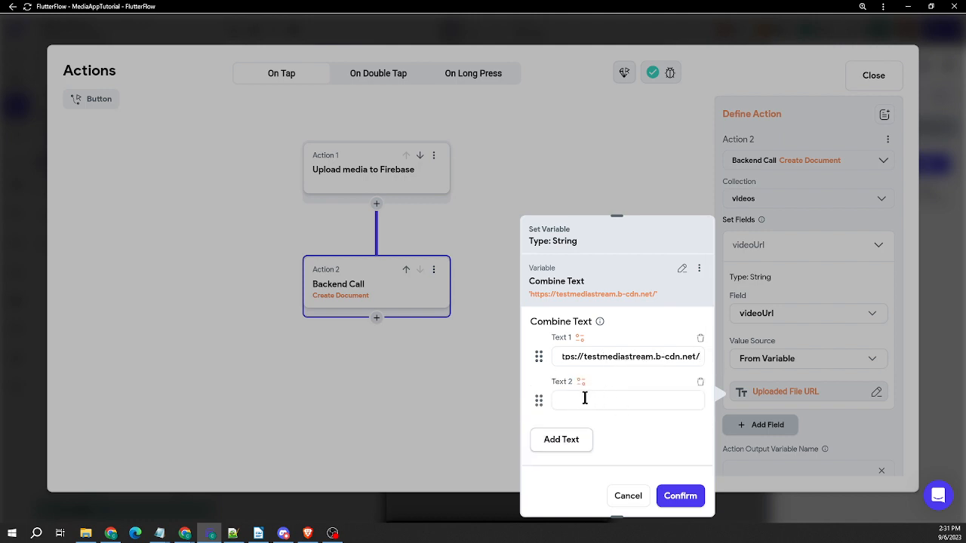
- Set the second combined text from a variable, using the custom function extractPathFromUrl
click(580, 382)
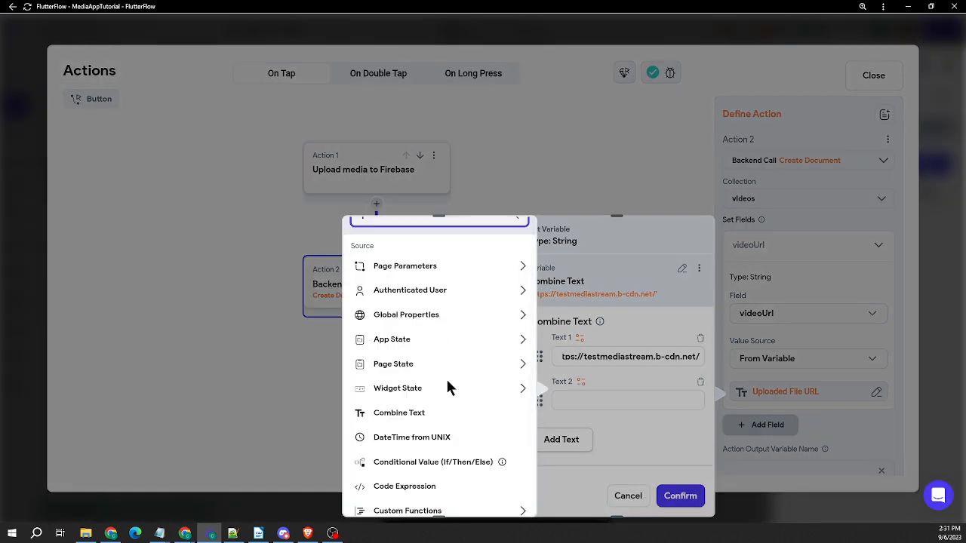
scroll(447, 387, down, 2)
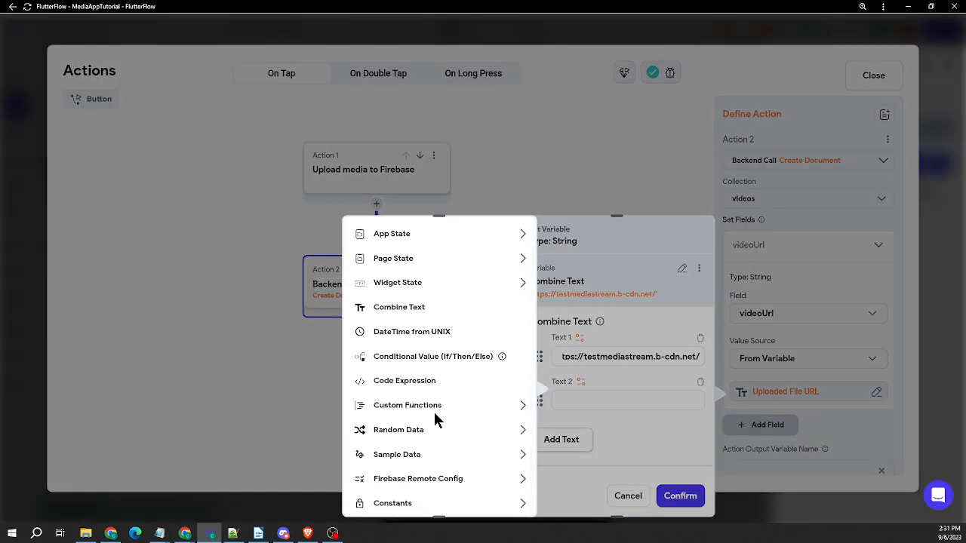
click(436, 407)
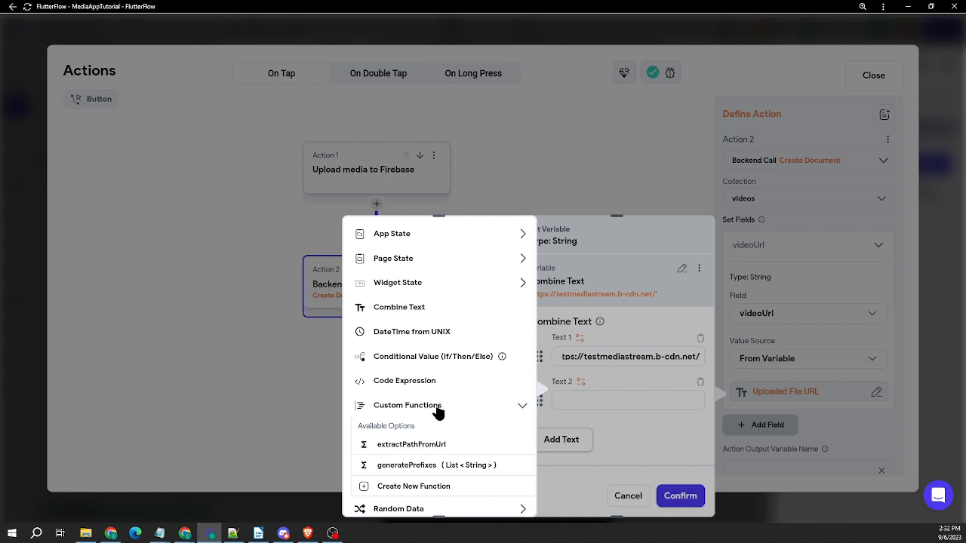
click(413, 446)
scroll(414, 407, down, 2)
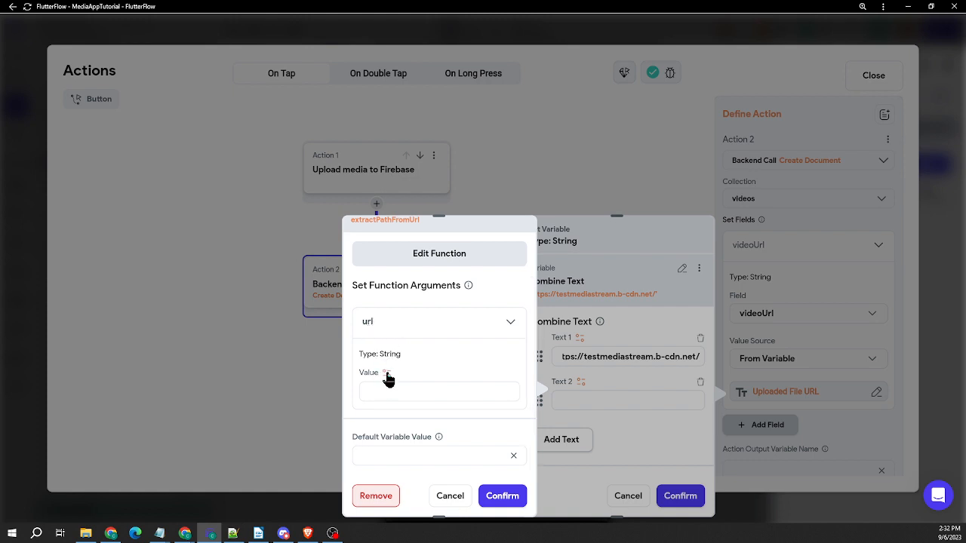
- Set the function's url argument to the widget state's Uploaded File URL, and confirm the function and the combined text
click(387, 374)
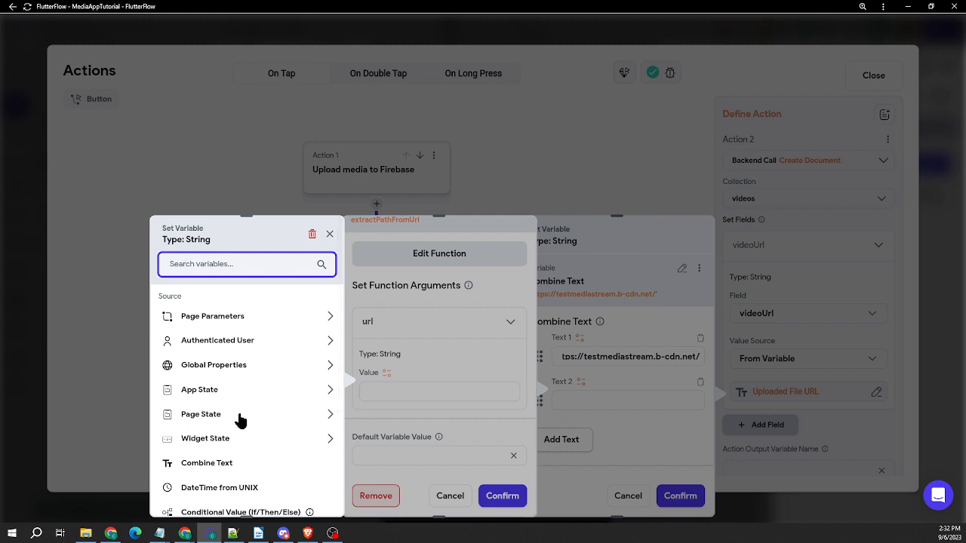
scroll(239, 420, down, 1)
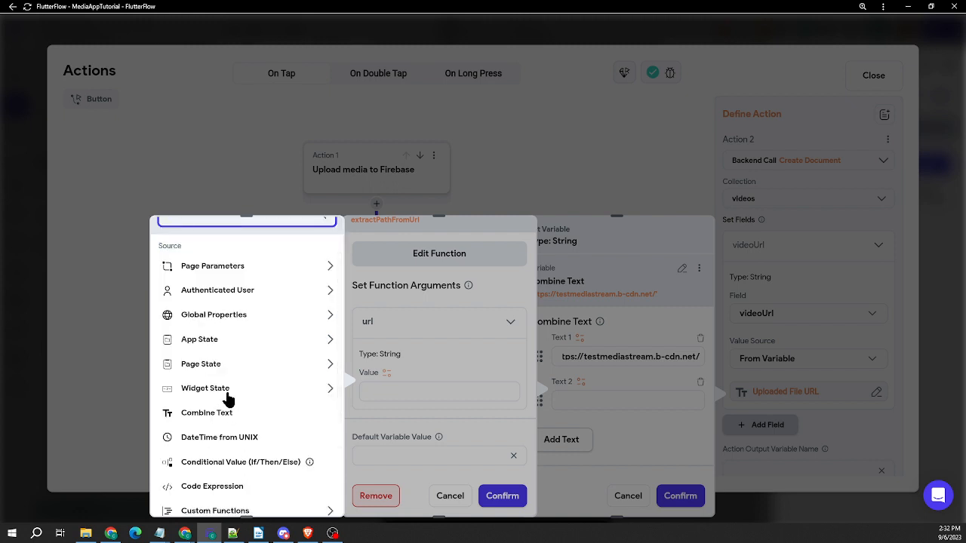
click(228, 396)
scroll(232, 415, down, 2)
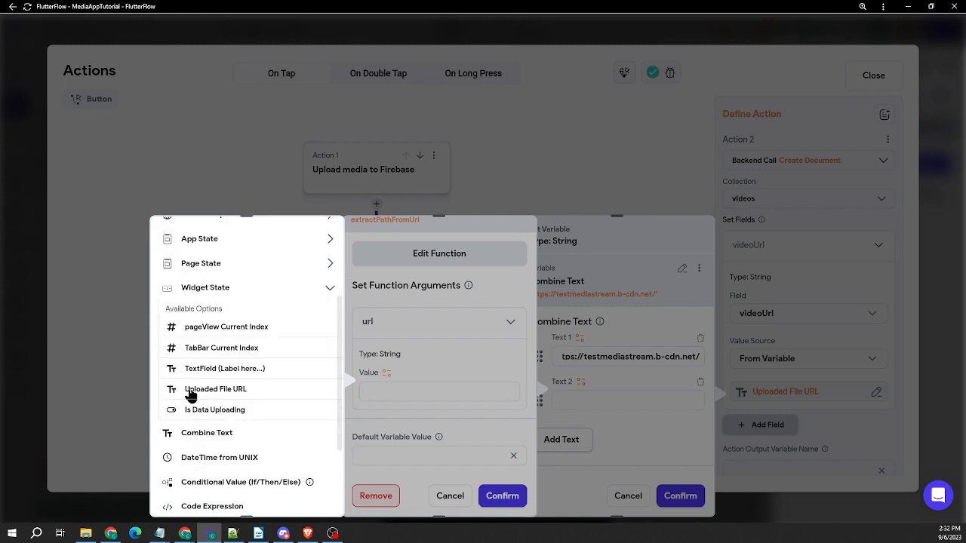
click(224, 390)
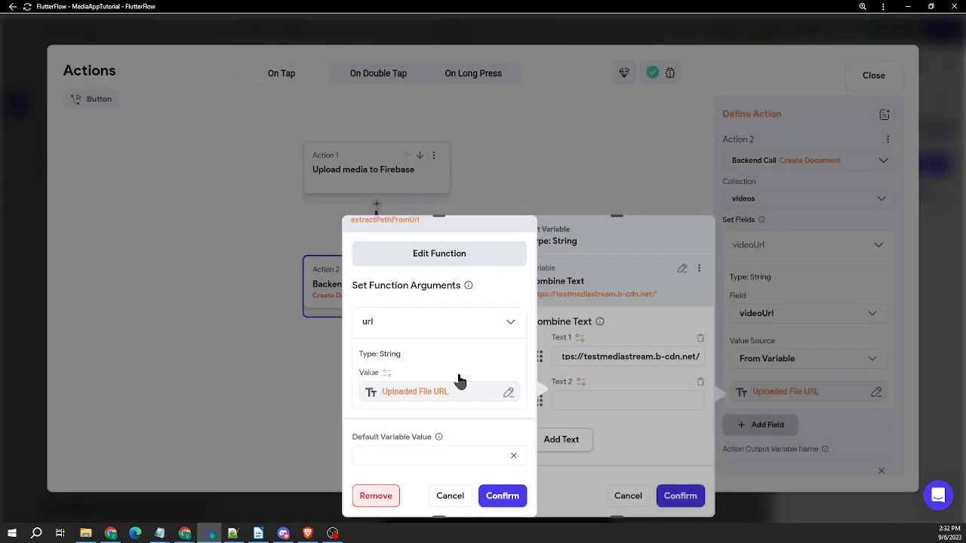
click(504, 498)
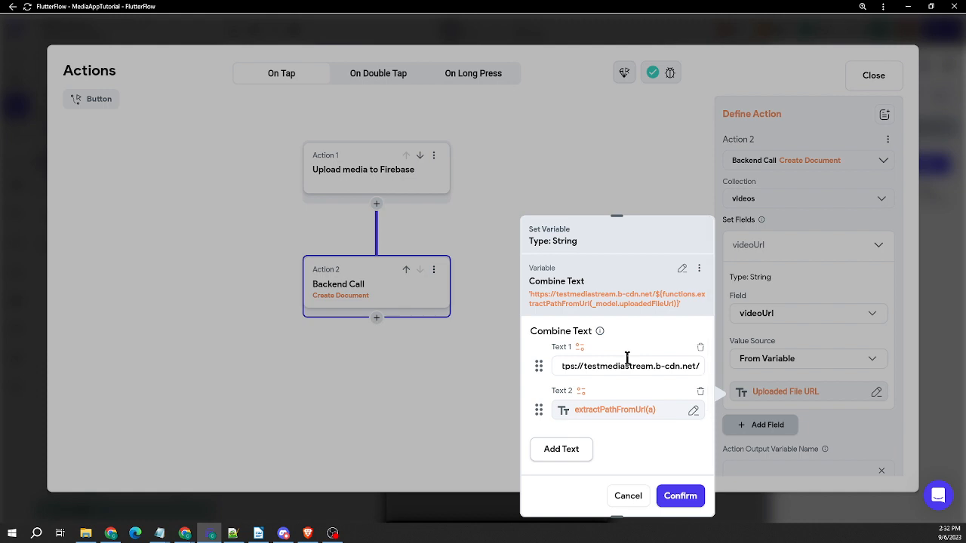
click(679, 495)
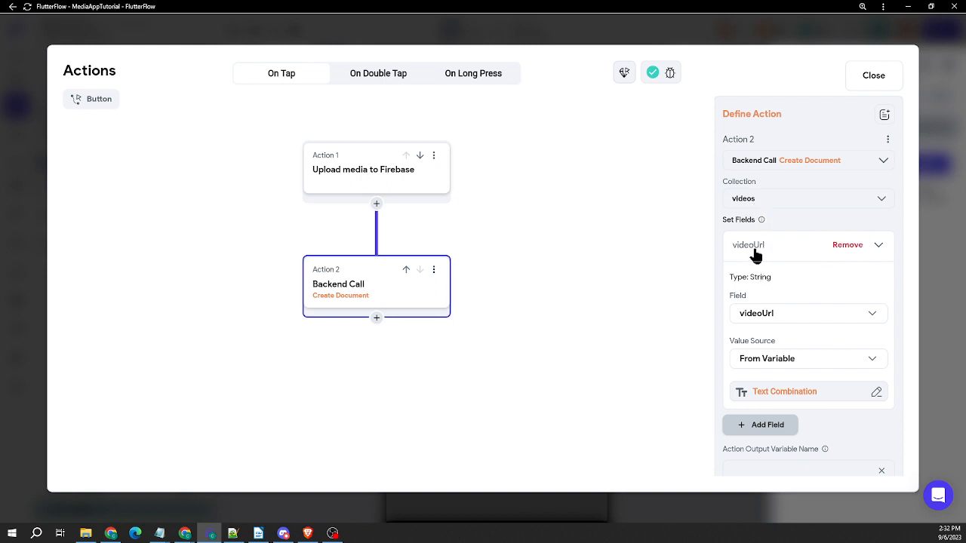
- Review both parts of the videoUrl field's text combination, and close the action flow editor
click(772, 397)
drag(578, 366, 645, 373)
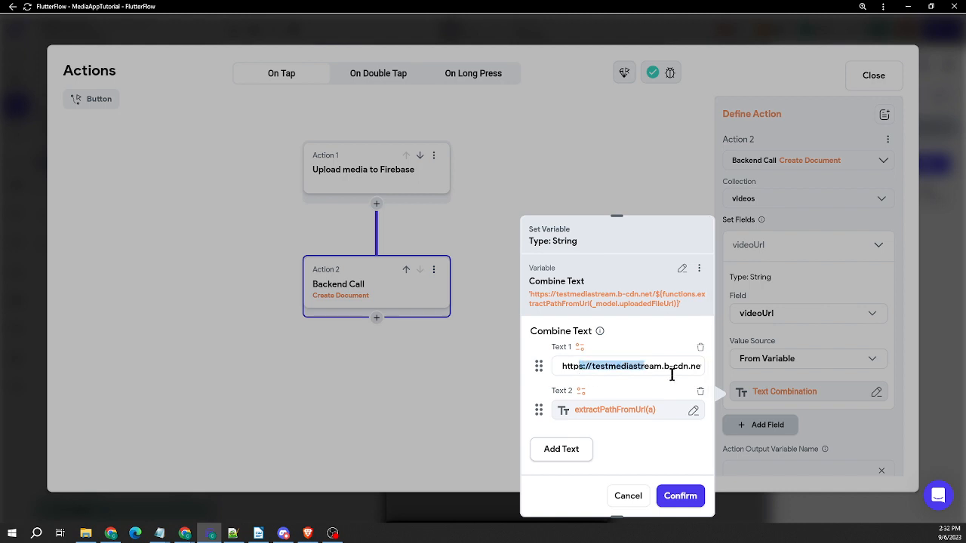
click(671, 374)
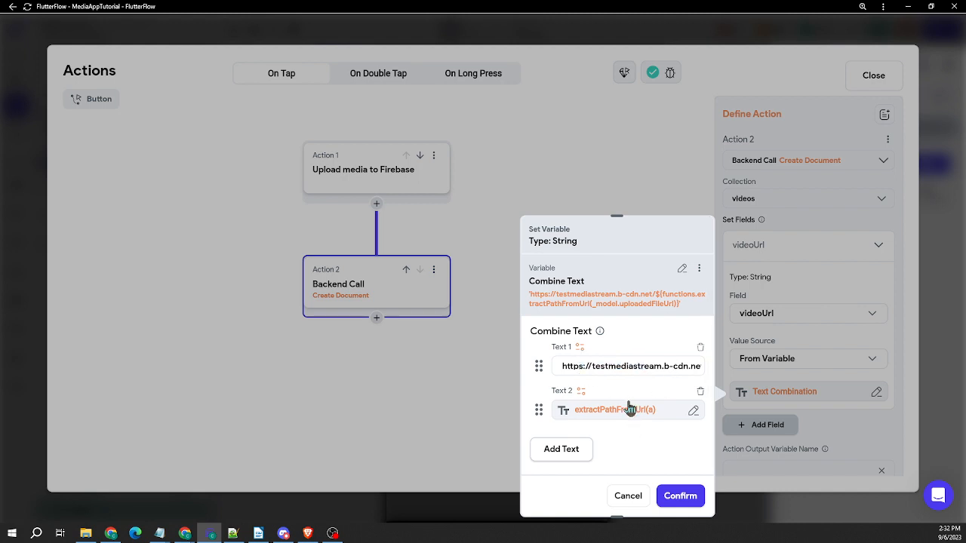
click(513, 169)
click(584, 408)
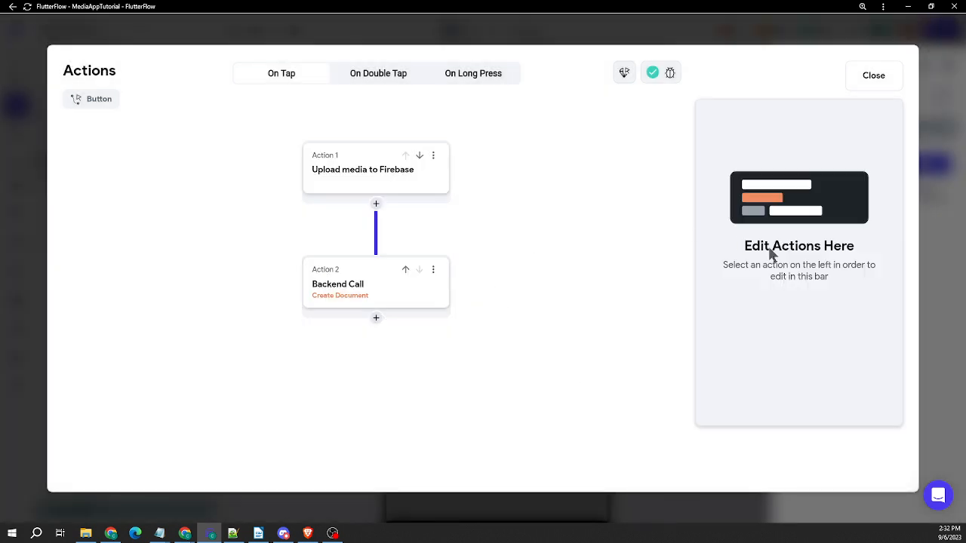
click(947, 204)
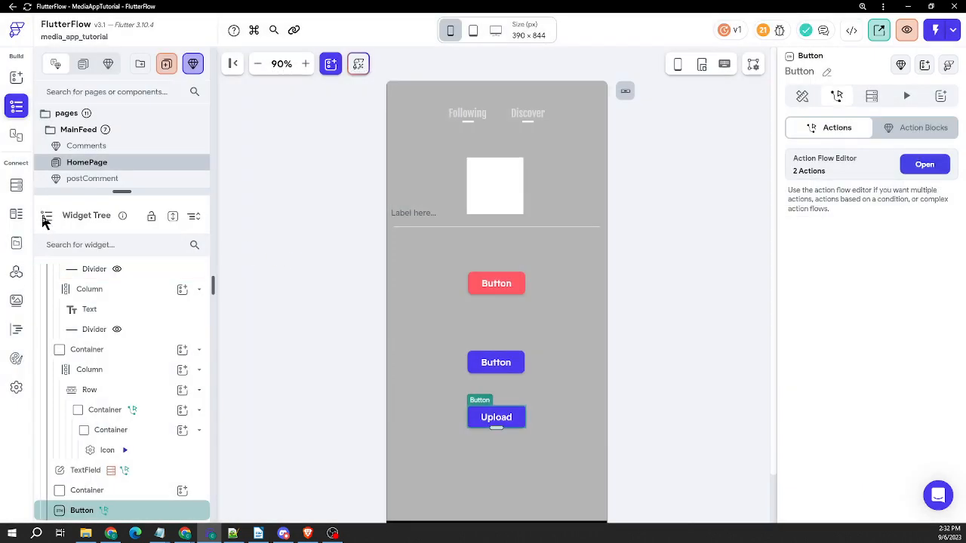
- Open the extractPathFromUrl custom function and examine the base URL string in its code
click(16, 330)
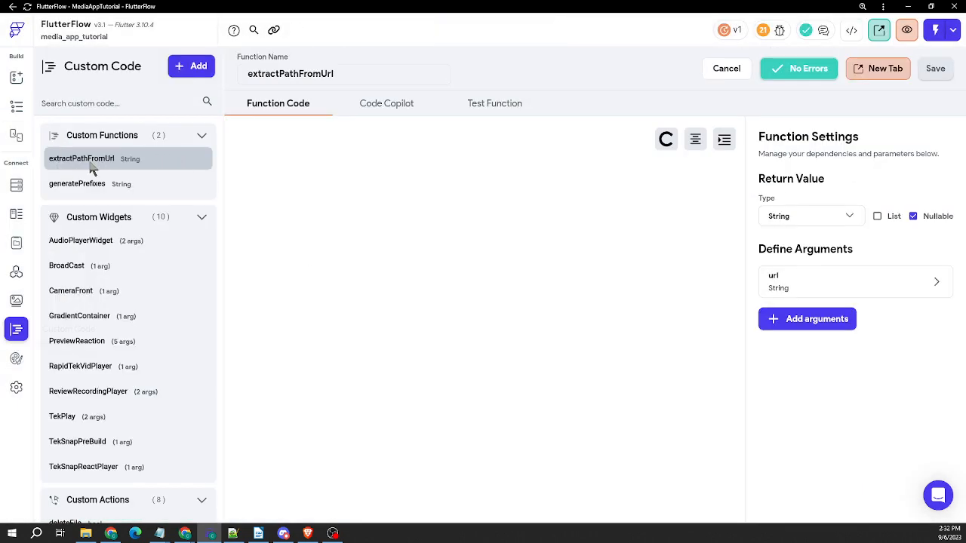
scroll(464, 251, down, 3)
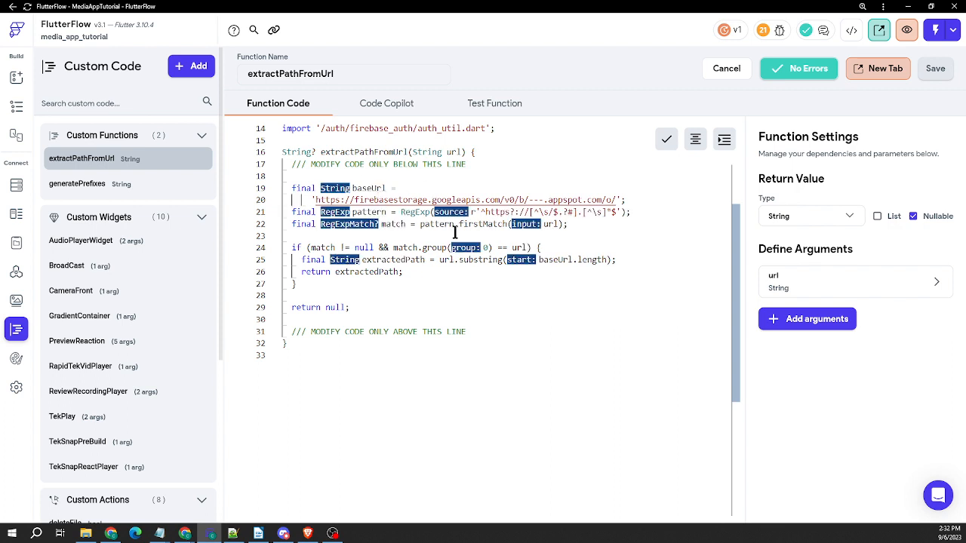
click(534, 199)
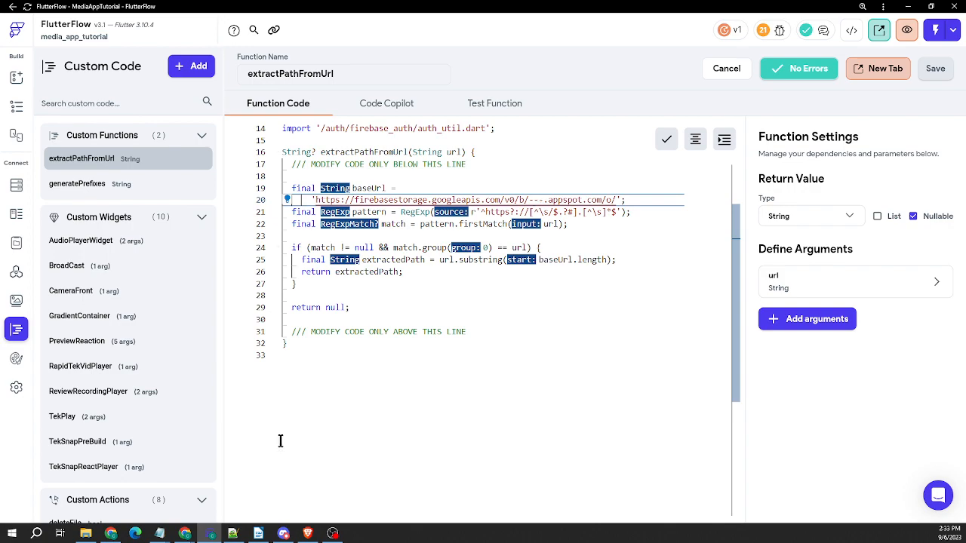
click(115, 535)
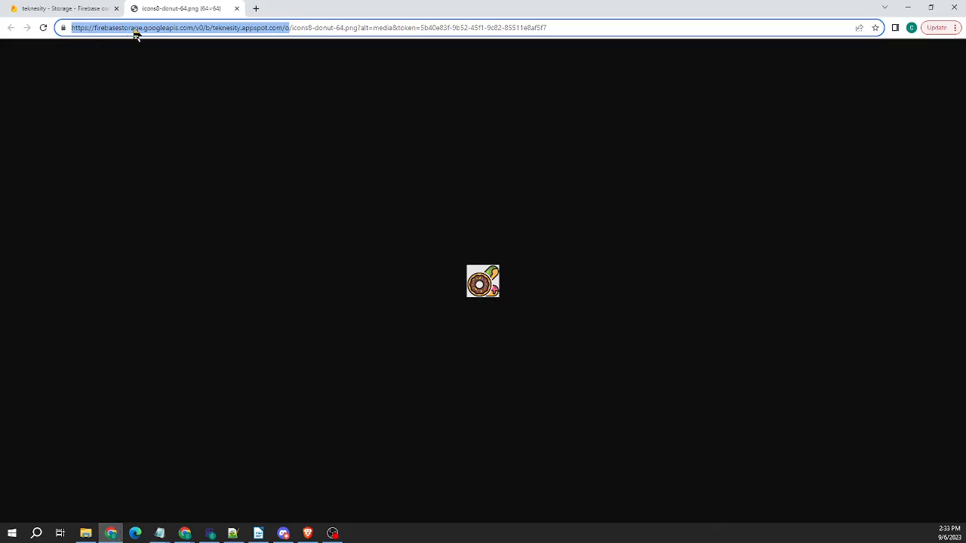
click(63, 8)
click(209, 7)
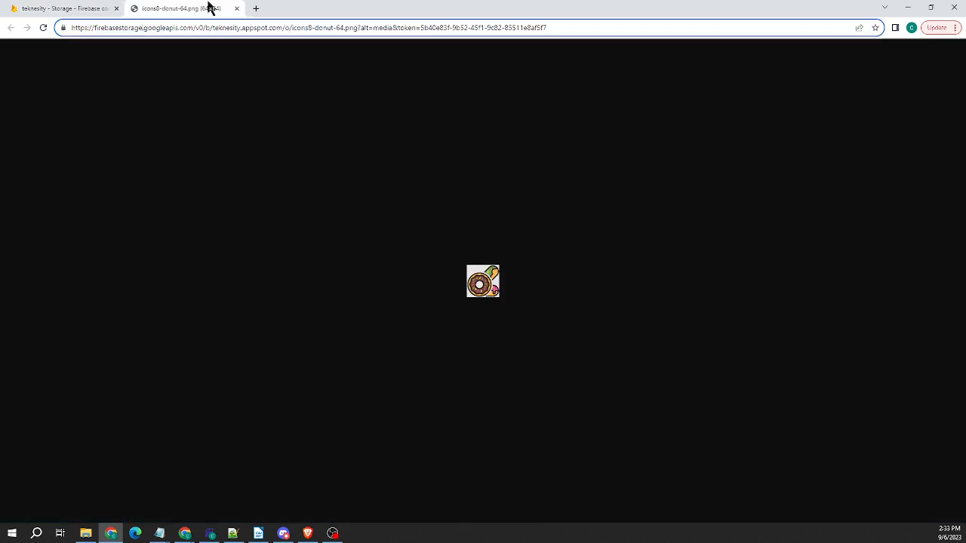
click(125, 28)
click(72, 27)
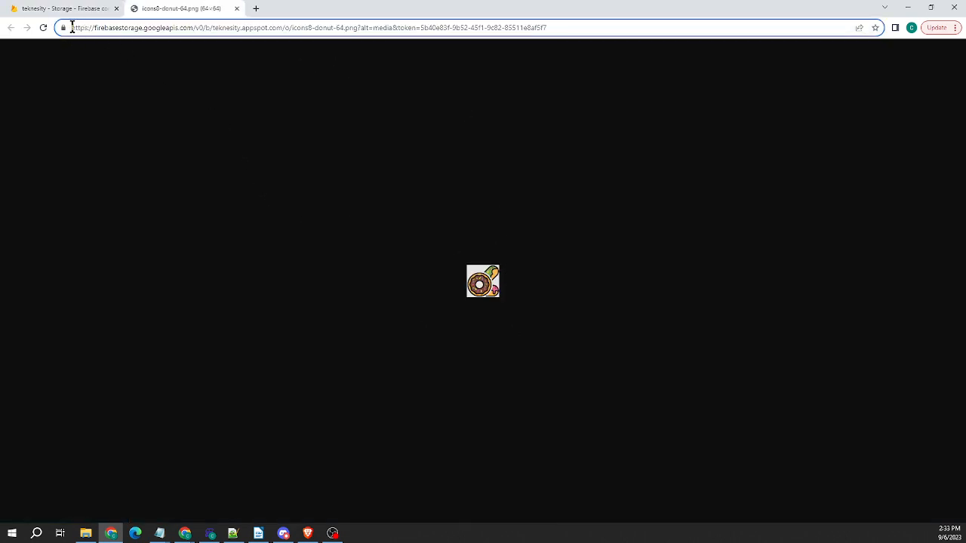
drag(72, 27, 234, 28)
drag(274, 28, 290, 28)
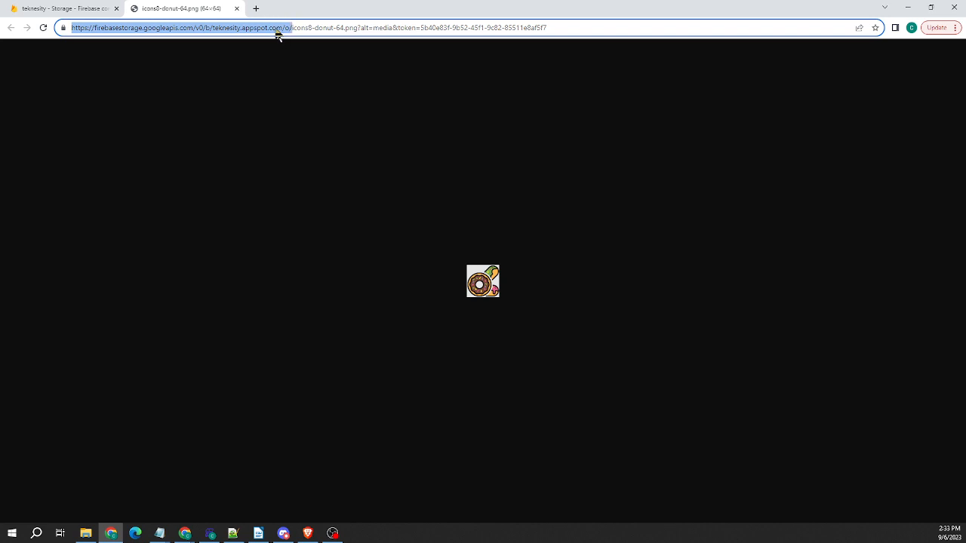
right_click(277, 28)
click(309, 99)
click(906, 7)
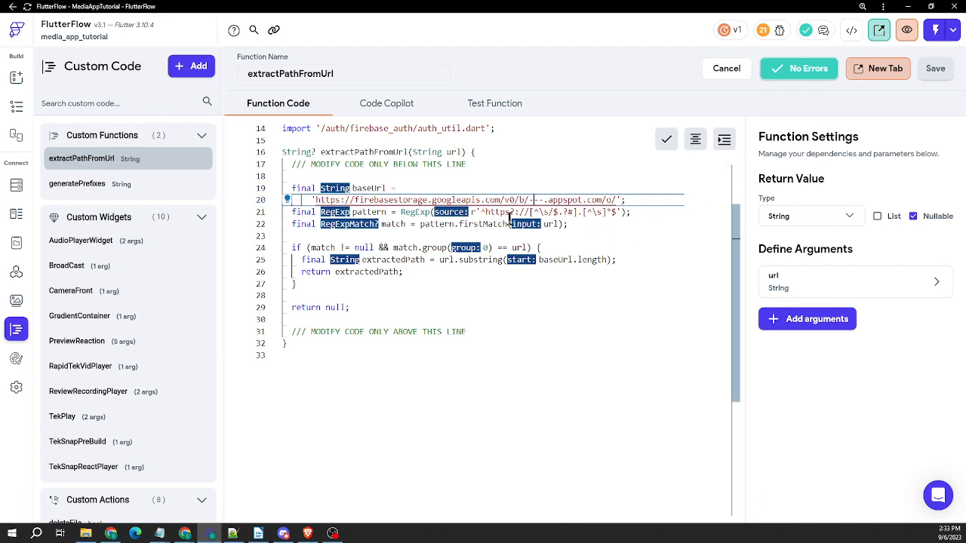
drag(316, 200, 616, 200)
right_click(609, 201)
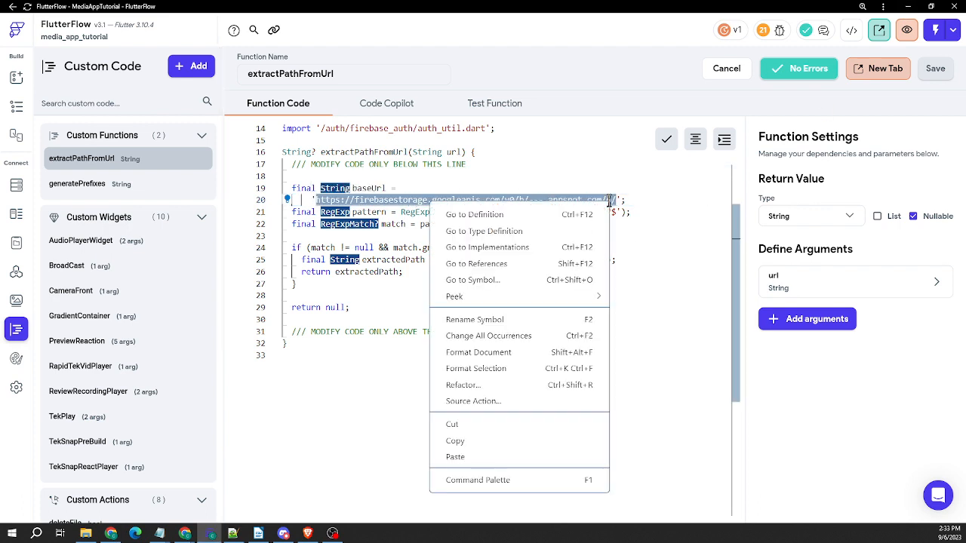
click(543, 458)
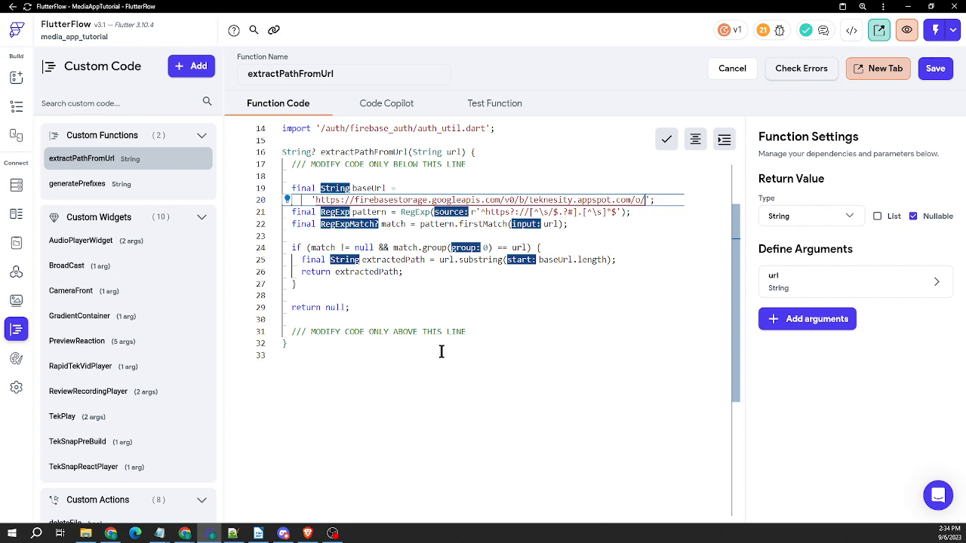
scroll(500, 334, up, 4)
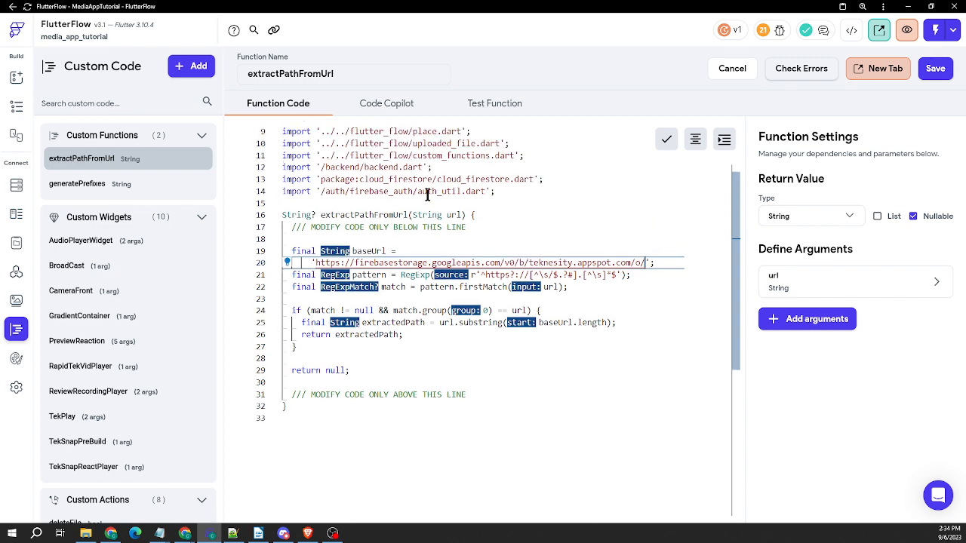
click(936, 68)
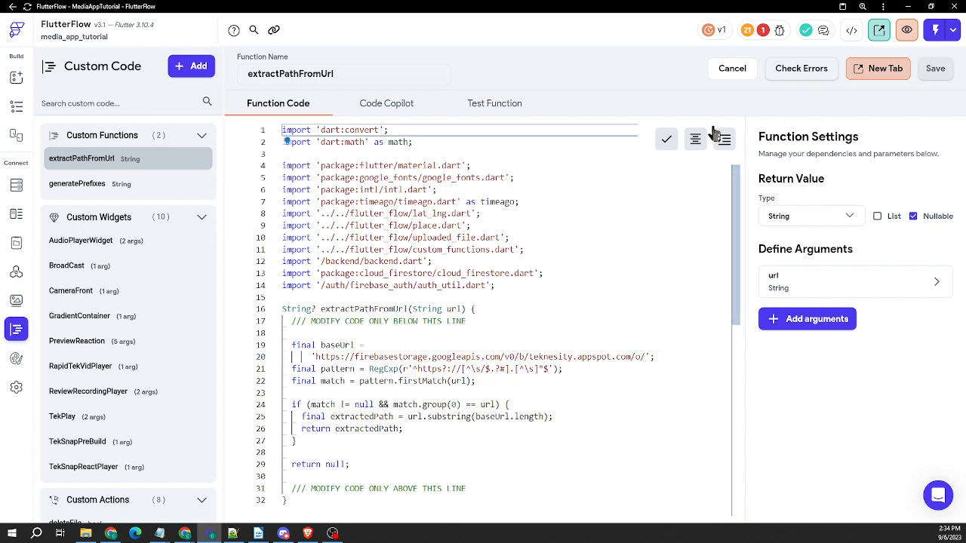
click(812, 80)
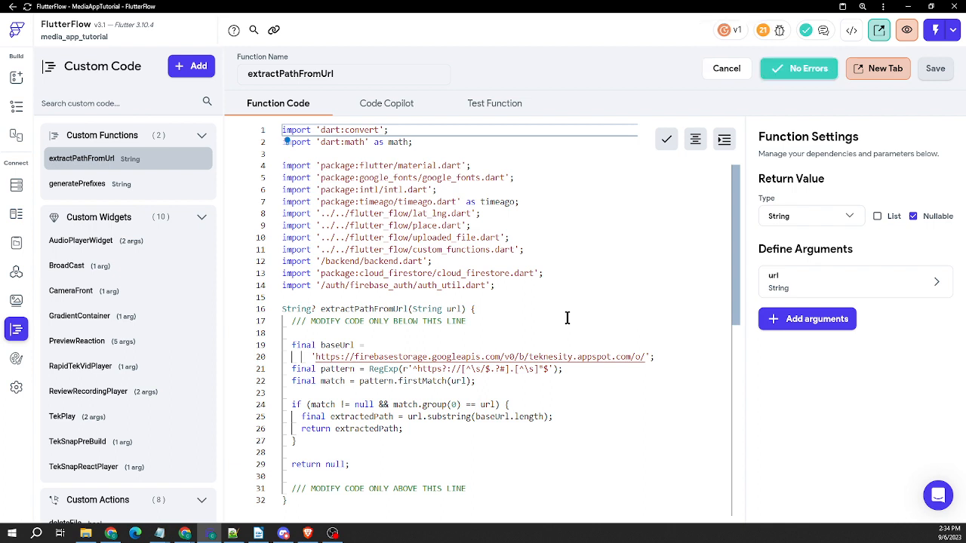
- In the function's Test #1, replace the url value with the donut image's full Firebase download URL, including its access token, copied from Chrome
click(479, 104)
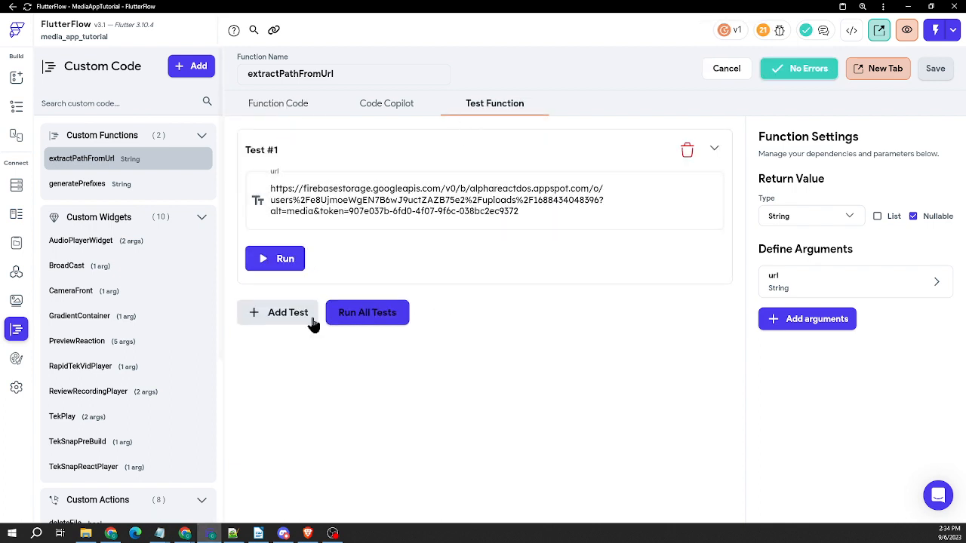
click(111, 533)
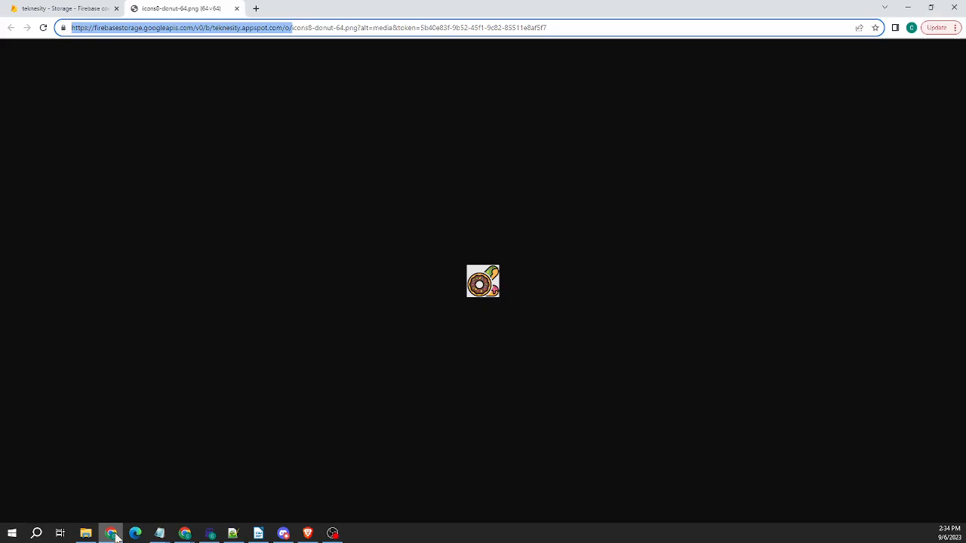
click(308, 27)
double_click(308, 27)
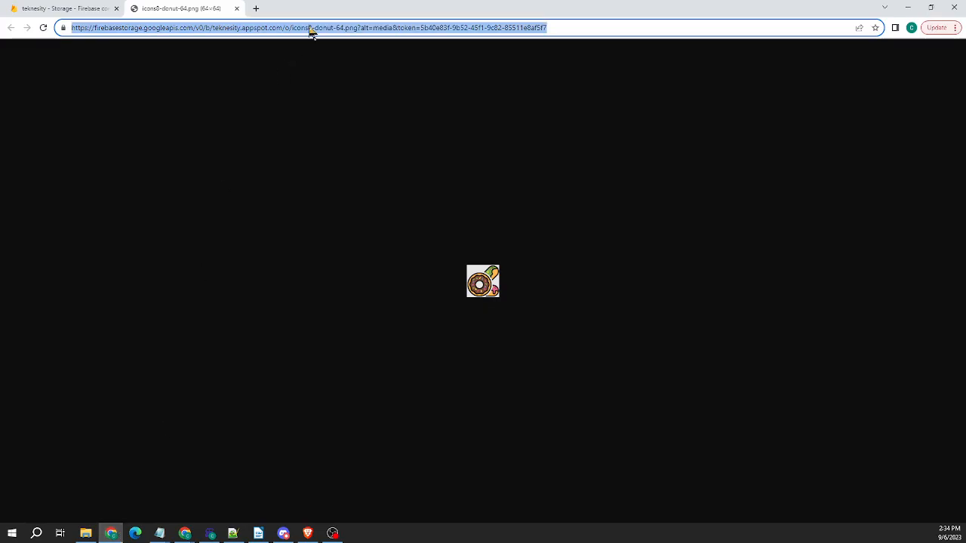
right_click(308, 29)
click(352, 92)
click(907, 6)
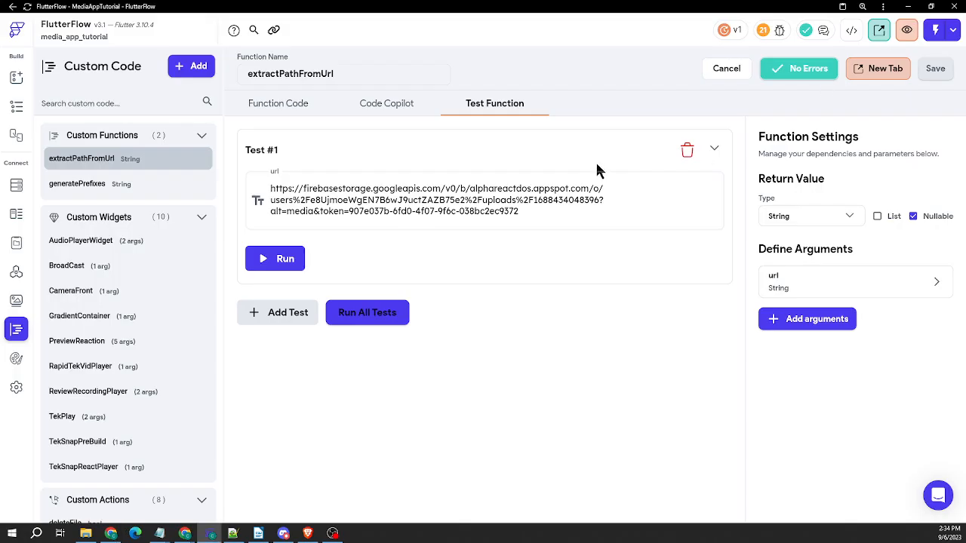
drag(525, 215, 485, 177)
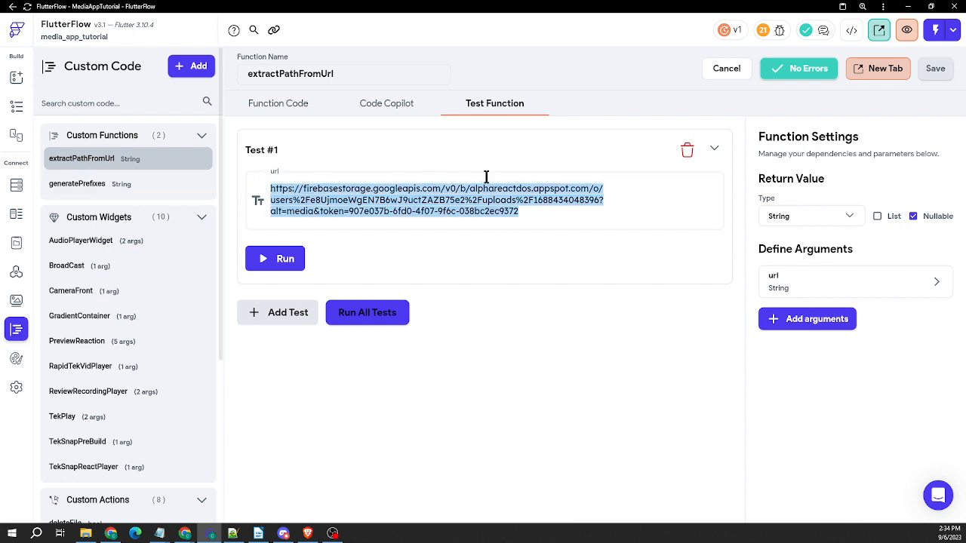
key(ctrl+v)
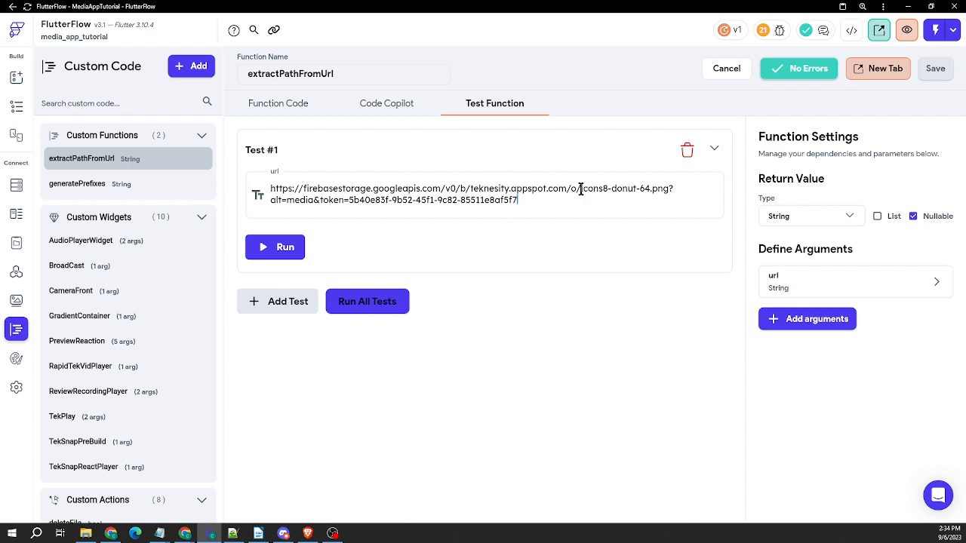
- Examine the base address and the remaining file path portion of the test URL
drag(579, 189, 223, 195)
click(475, 189)
drag(579, 189, 638, 233)
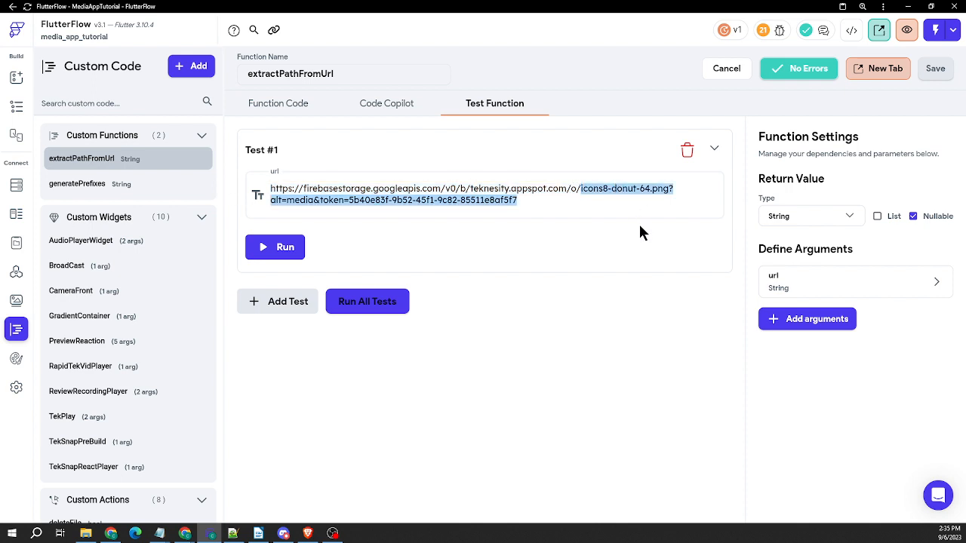
click(633, 206)
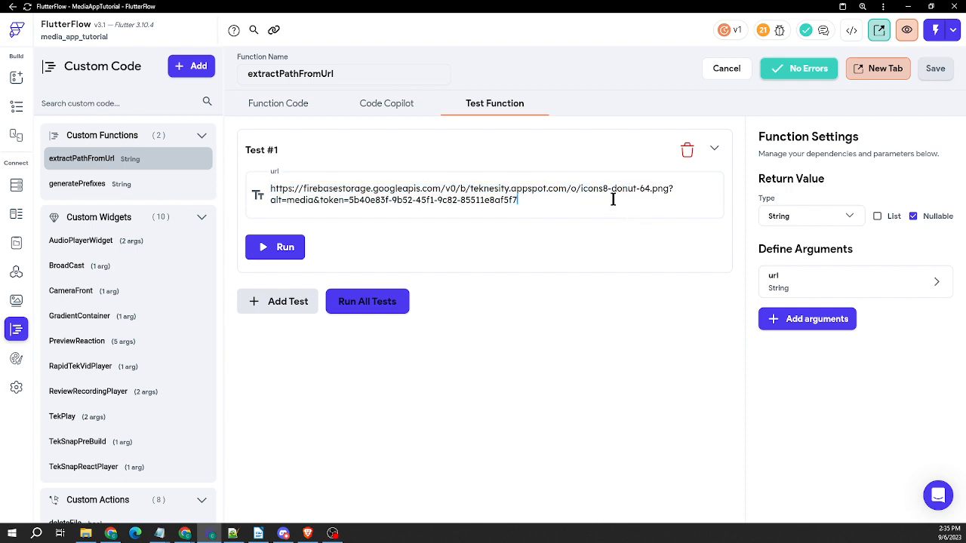
- Run Test #1 of extractPathFromUrl and compare its output with the file path portion of the test URL
click(302, 246)
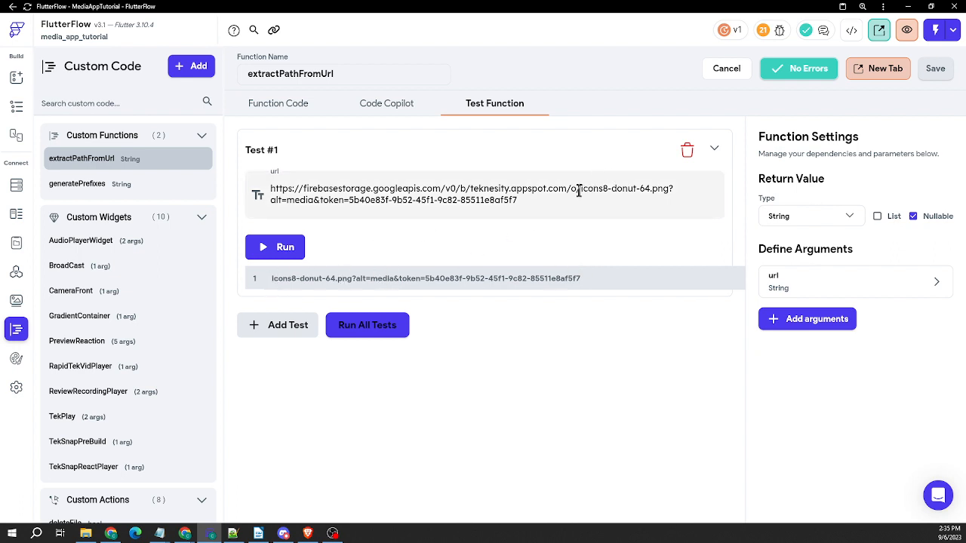
drag(579, 191, 657, 202)
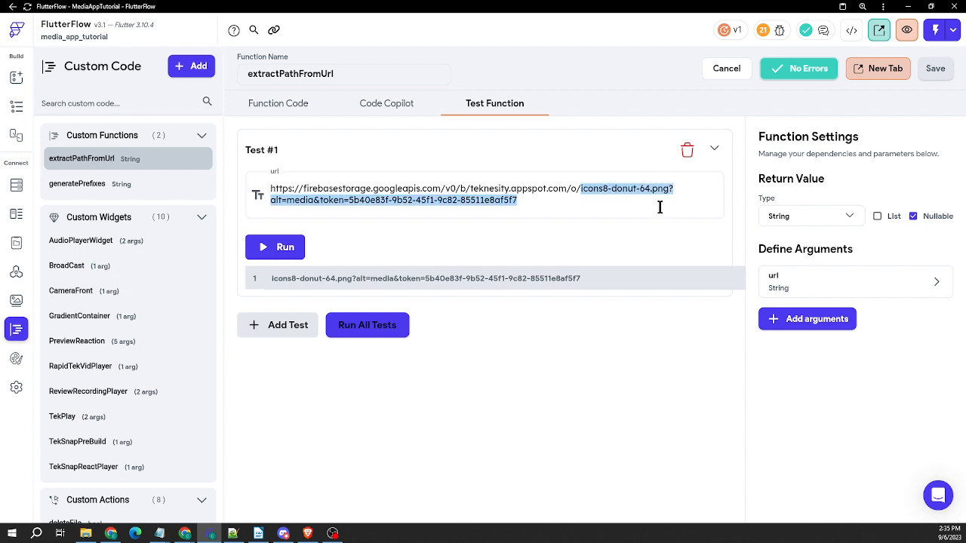
click(660, 207)
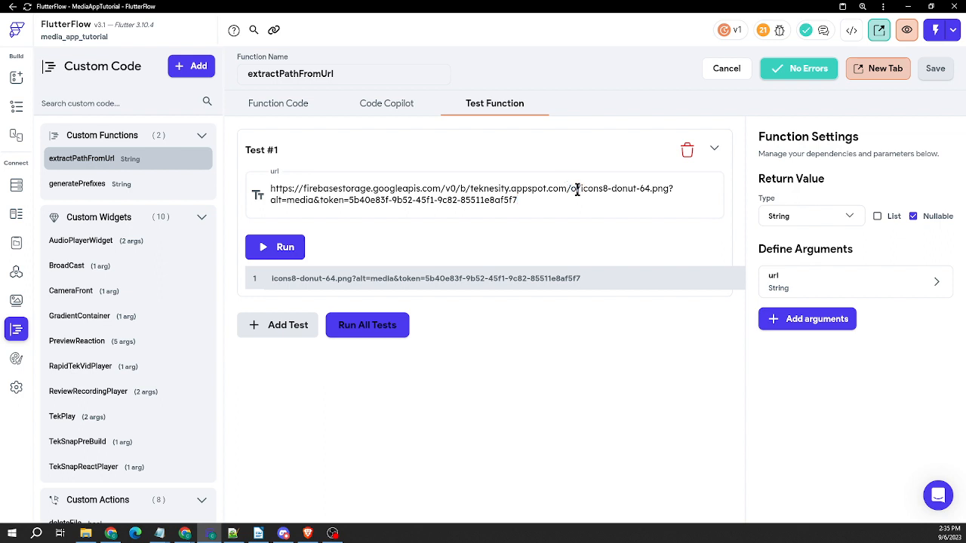
drag(576, 190, 341, 182)
drag(581, 189, 633, 242)
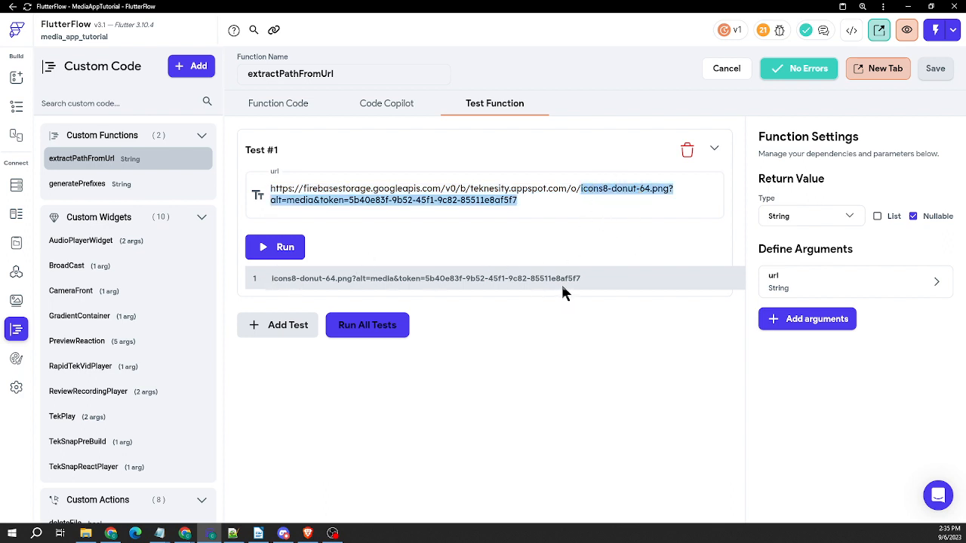
- Open the Upload button's action flow and inspect the Create Document action's videoUrl text combination, including the extractPathFromUrl argument
click(13, 108)
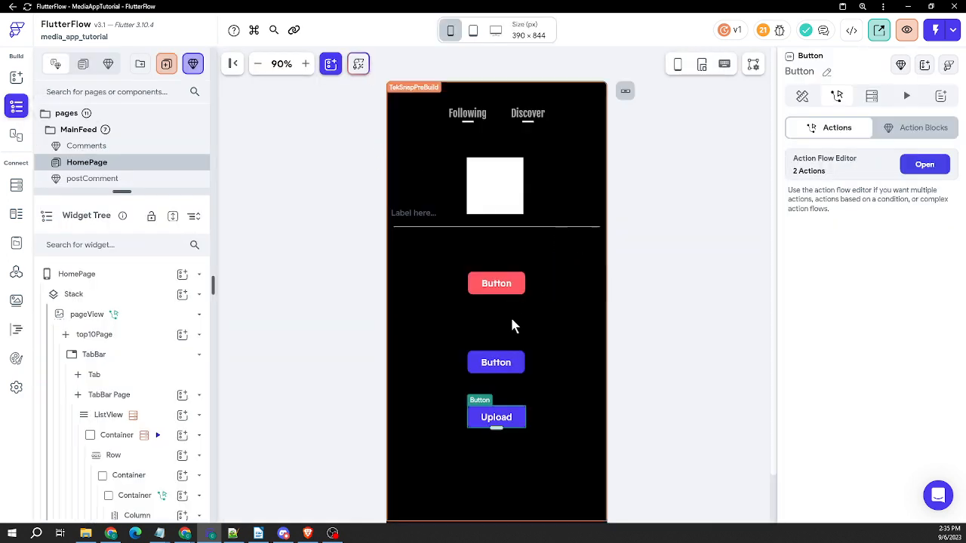
click(909, 172)
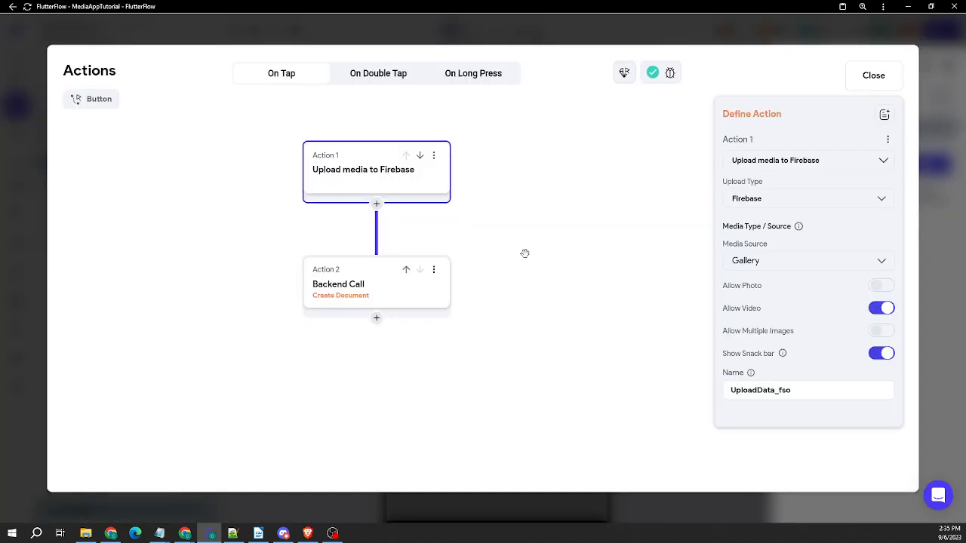
click(308, 299)
click(793, 253)
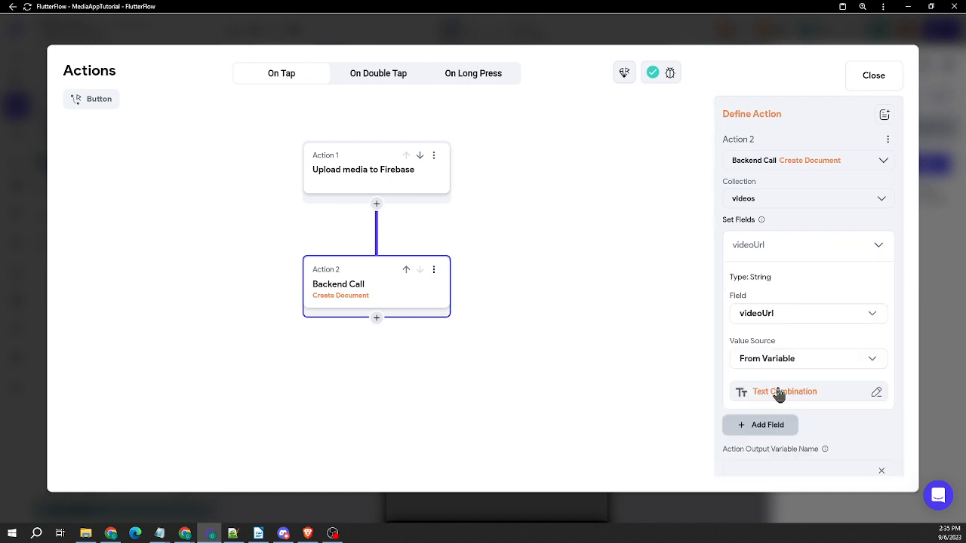
click(777, 392)
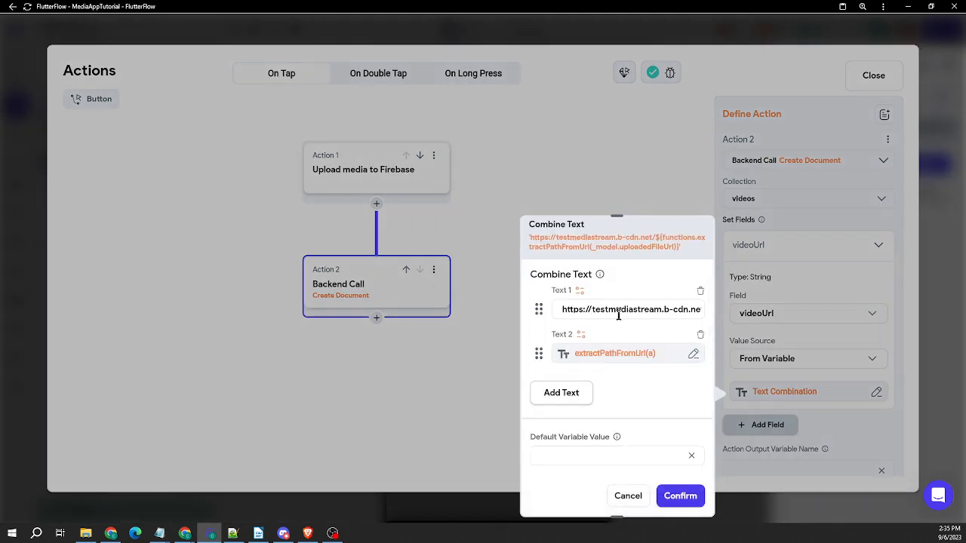
click(611, 362)
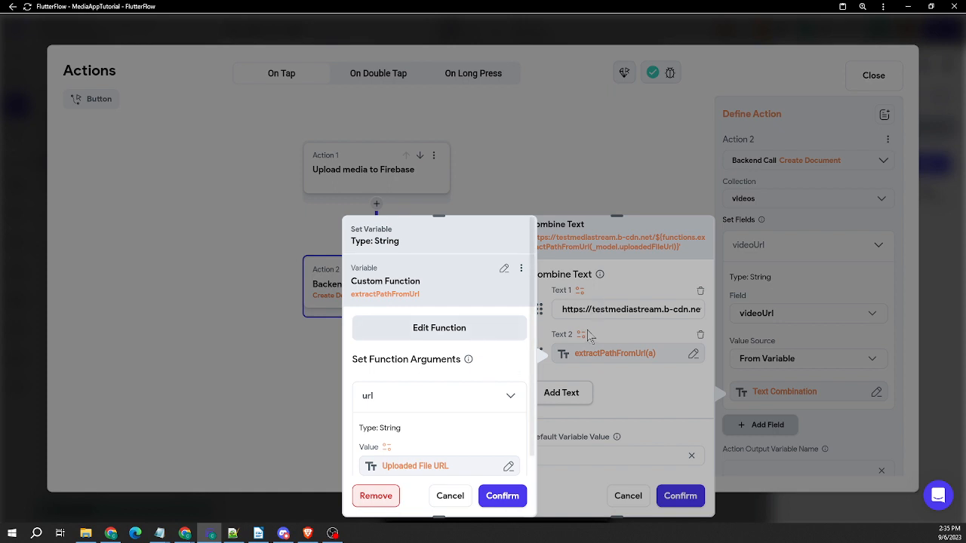
click(595, 330)
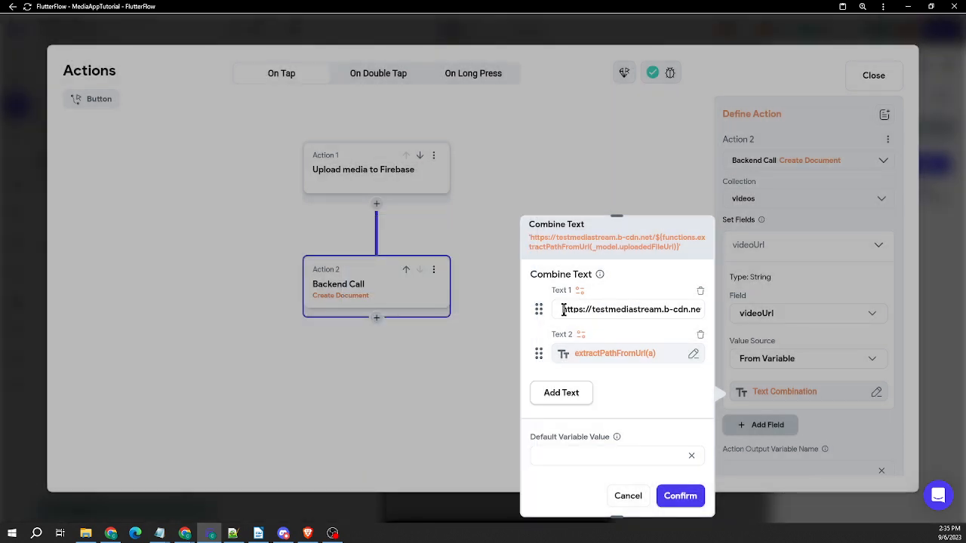
- Review the bunny.net base address in the combination's first text, then close the combination and the action flow editor
drag(563, 310, 700, 311)
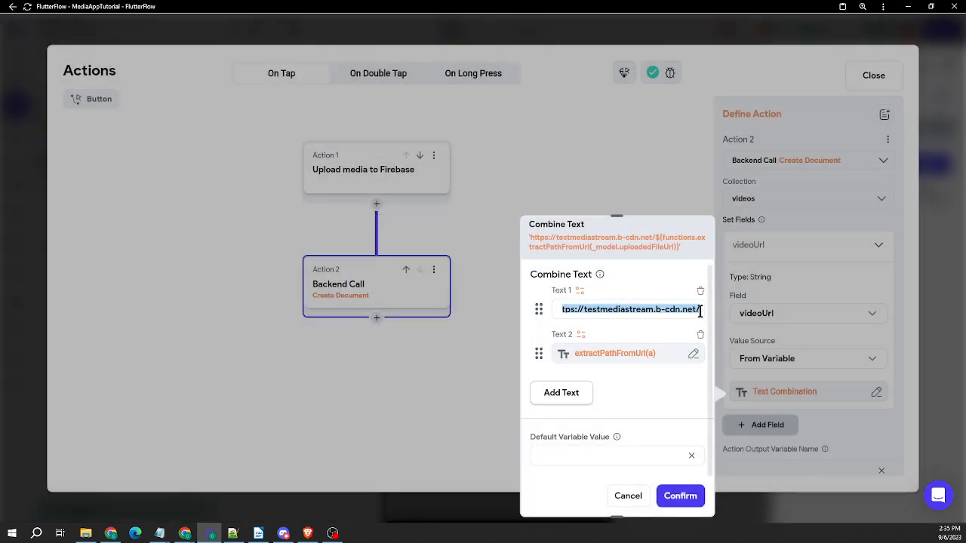
click(662, 310)
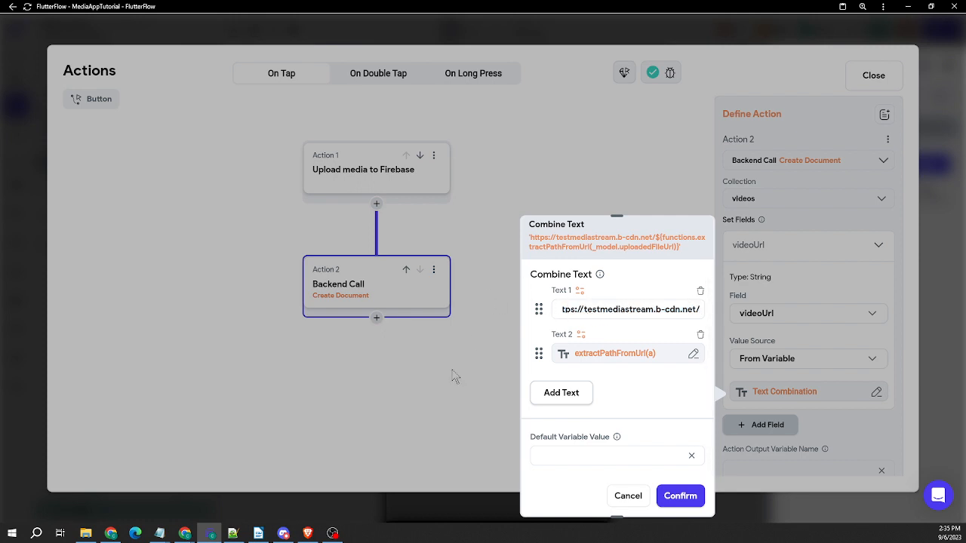
click(454, 396)
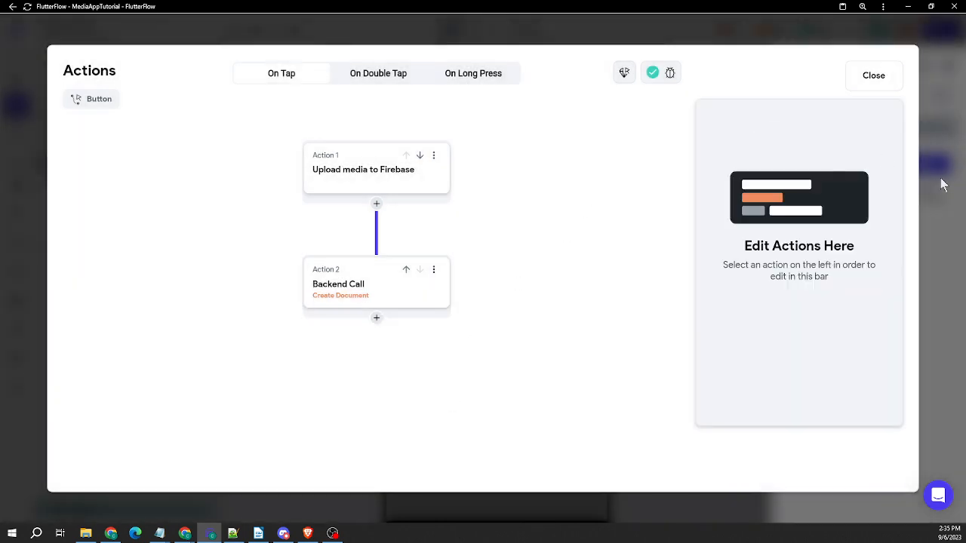
click(941, 184)
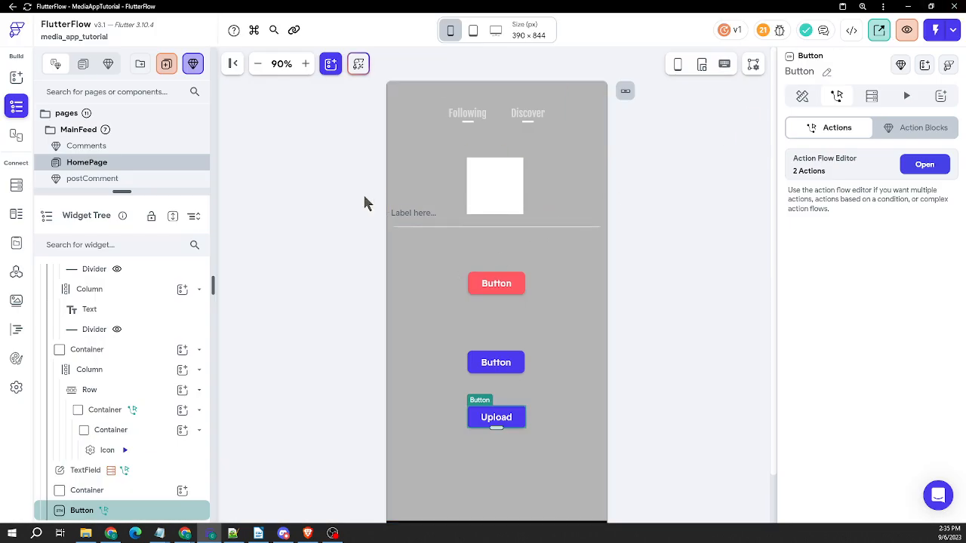
click(627, 107)
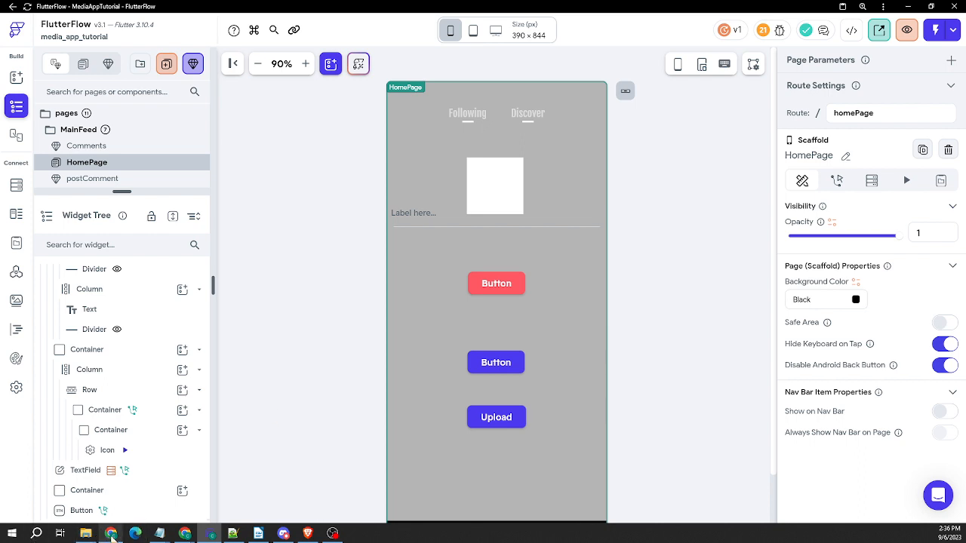
- Switch to the bunny.net dashboard in Chrome and copy the linked hostname testmediastream.b-cdn.net
mouse_move(112, 537)
click(142, 516)
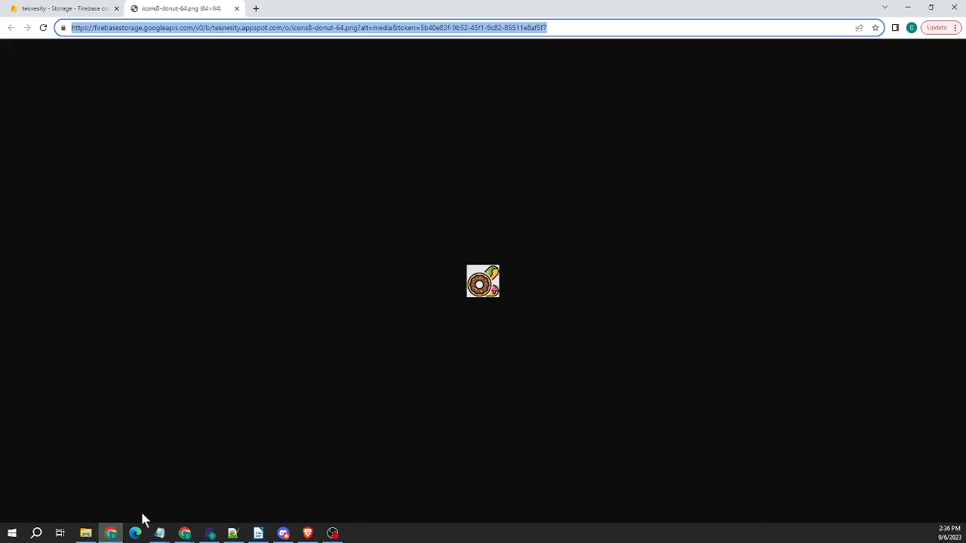
click(232, 133)
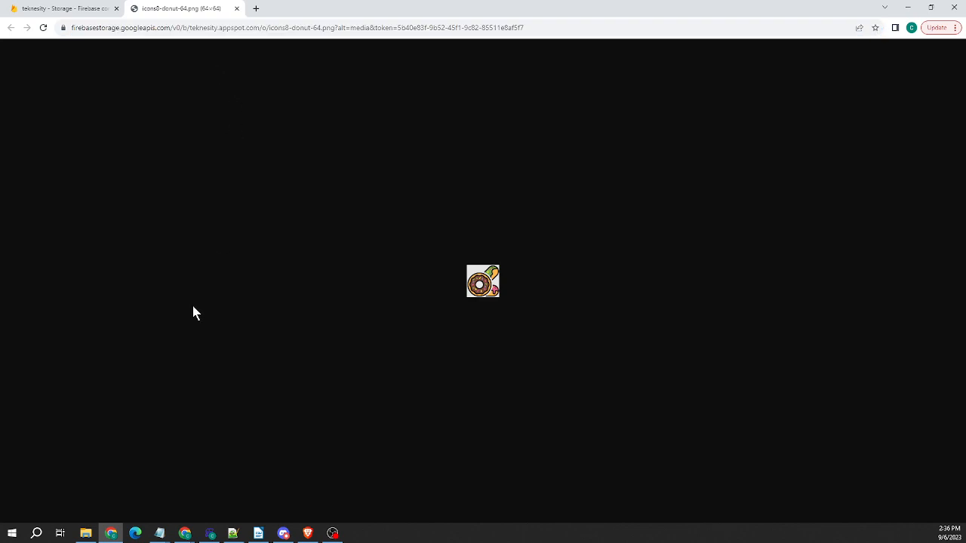
mouse_move(185, 534)
click(259, 497)
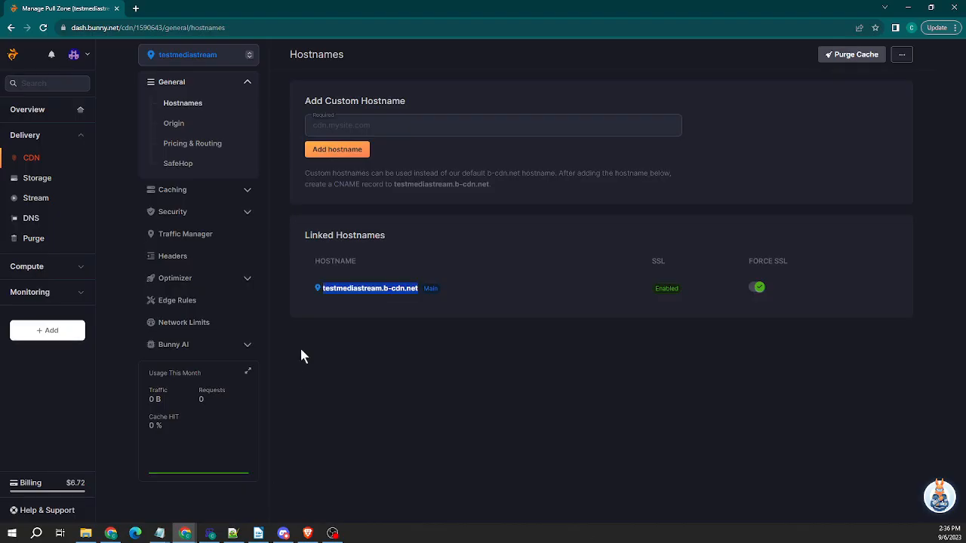
drag(418, 289, 321, 291)
right_click(331, 288)
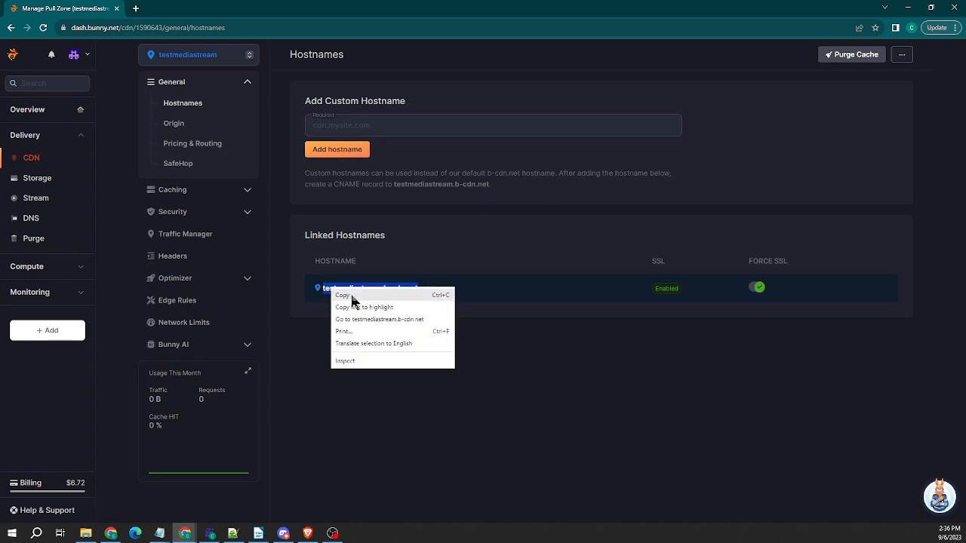
click(352, 297)
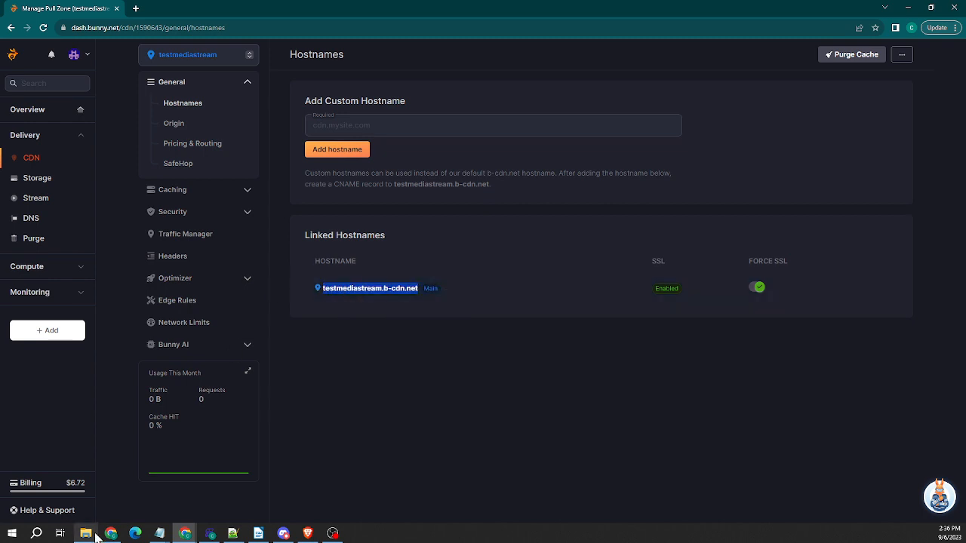
click(110, 534)
click(255, 10)
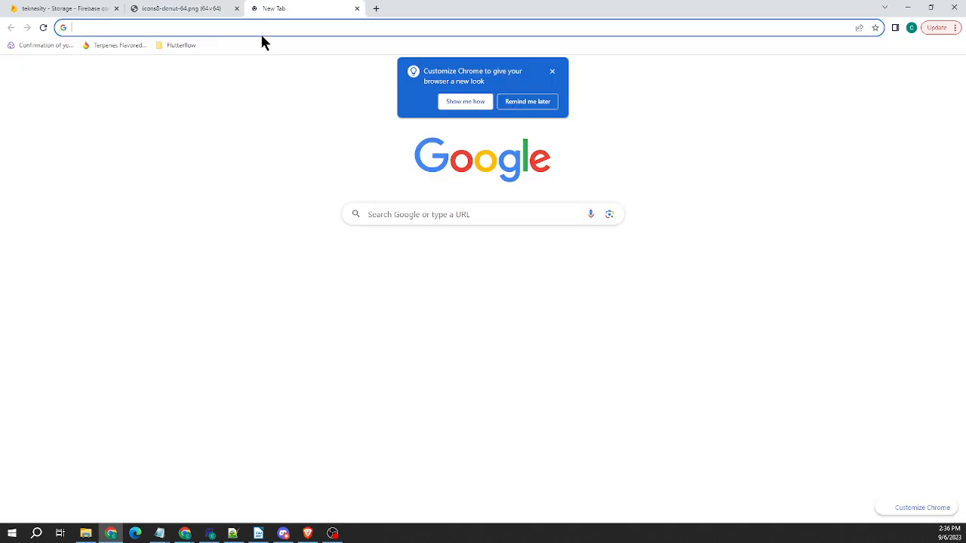
click(262, 30)
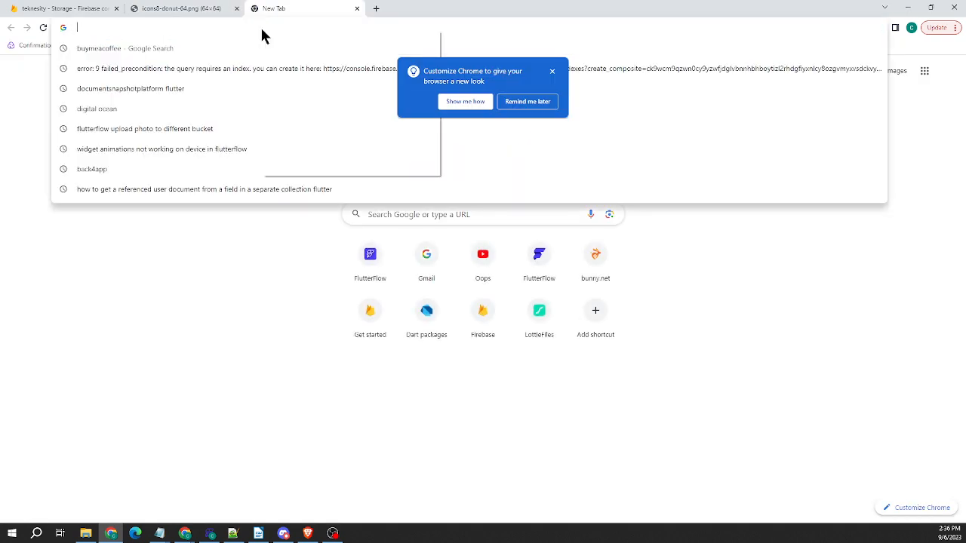
click(552, 71)
click(356, 27)
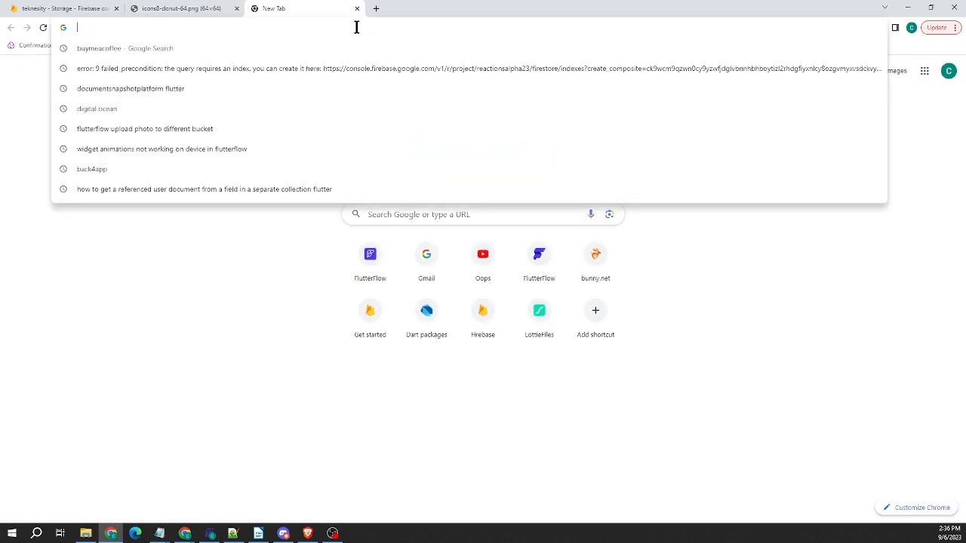
text(https:)
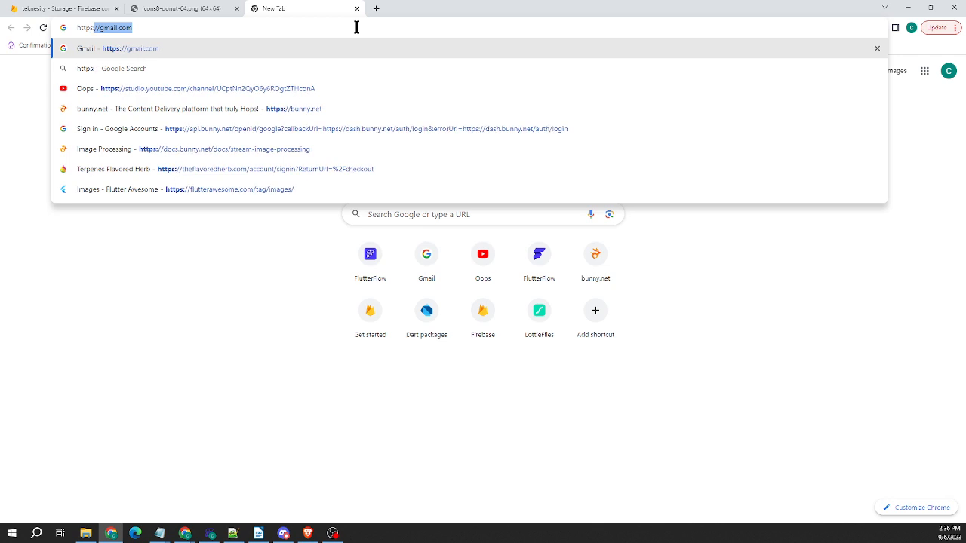
text(//)
key(ctrl+v)
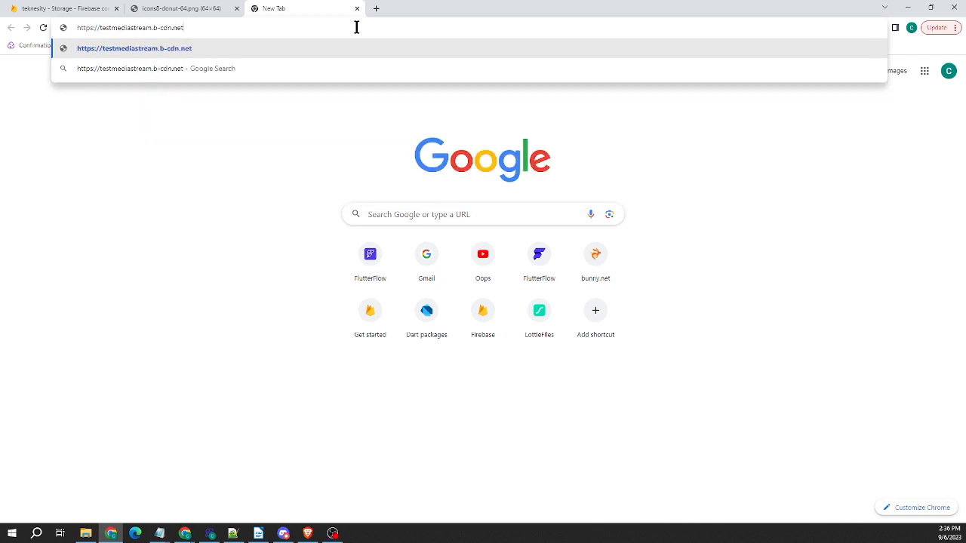
text(/)
- Copy the part of the donut image's Firebase URL from icons8-donut-64.png through the end of its access token
click(185, 11)
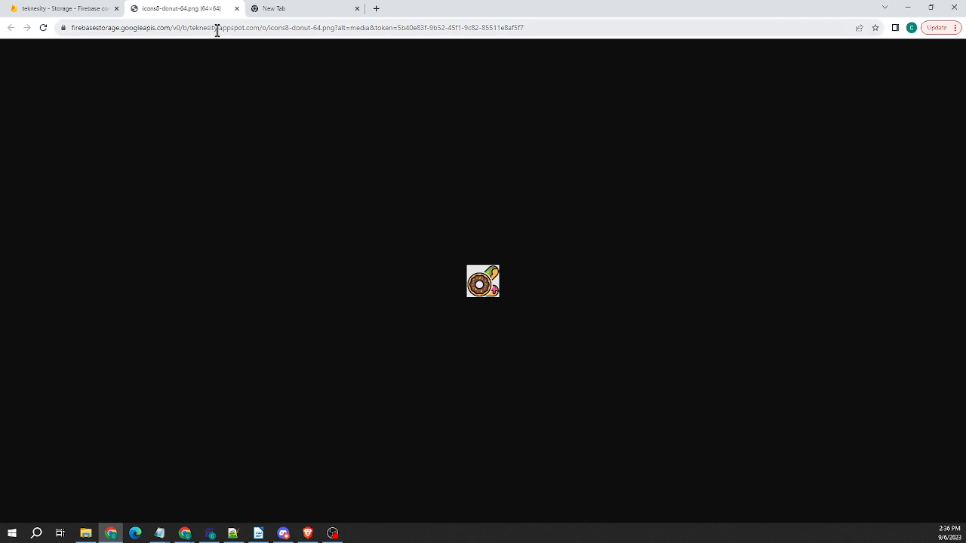
click(217, 28)
click(213, 29)
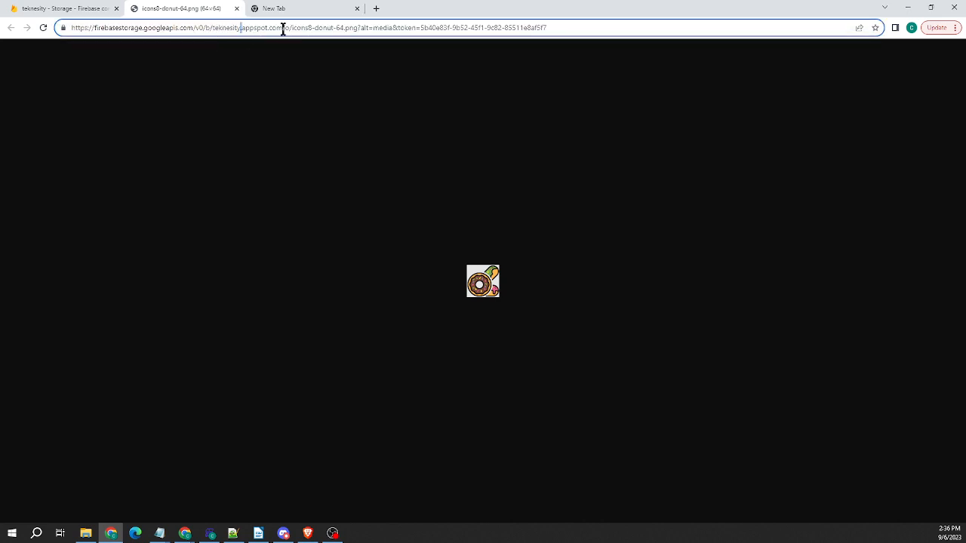
drag(291, 30, 559, 32)
right_click(539, 30)
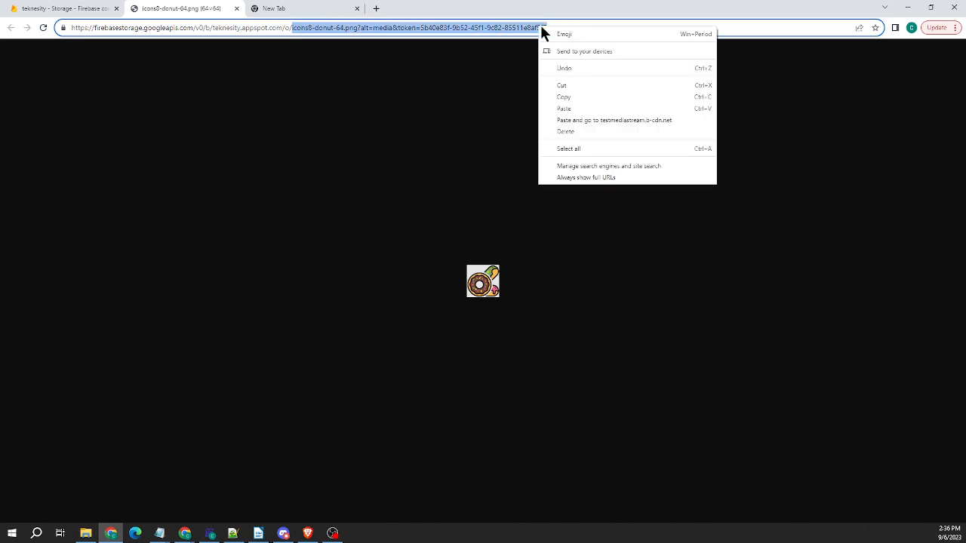
click(565, 101)
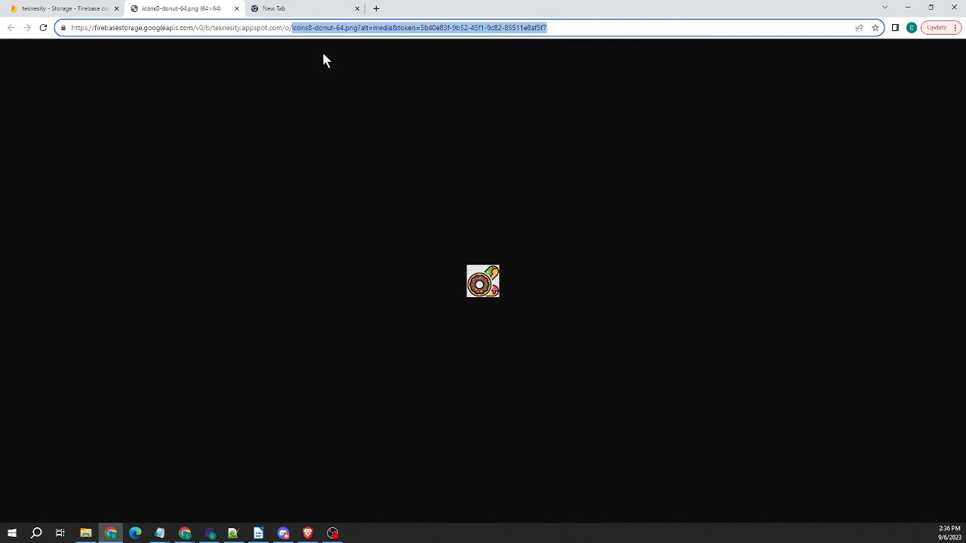
- Append the copied file path and access token to the bunny.net address in the new tab and load the page
click(280, 17)
right_click(220, 27)
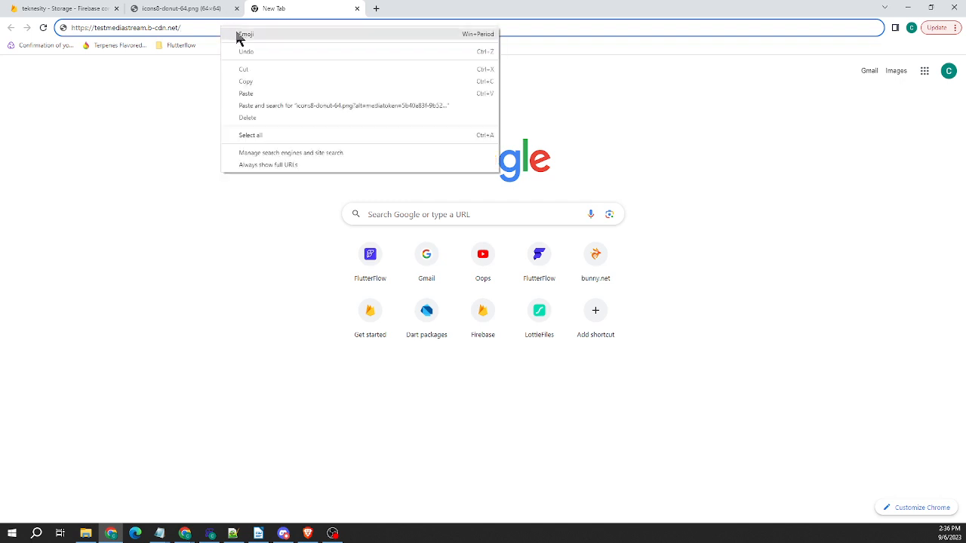
click(258, 95)
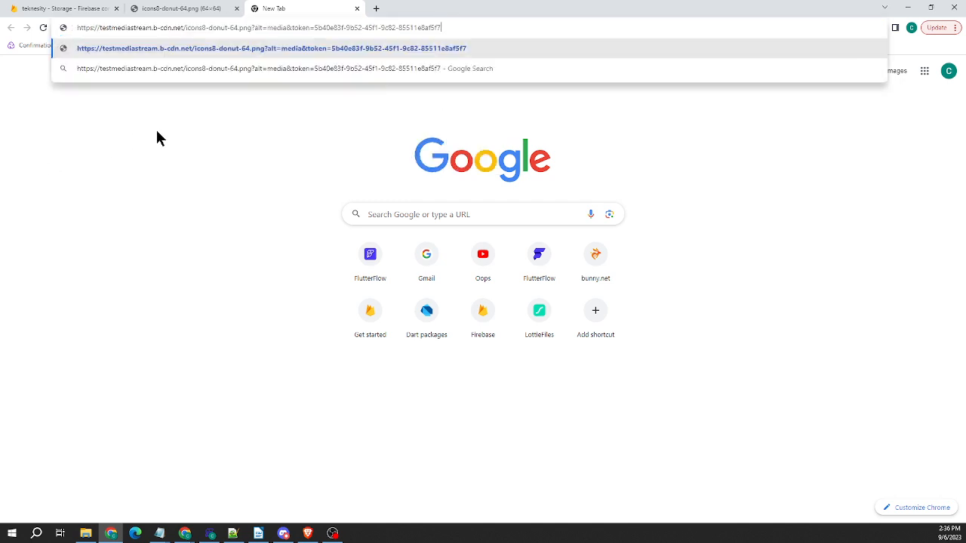
key(Return)
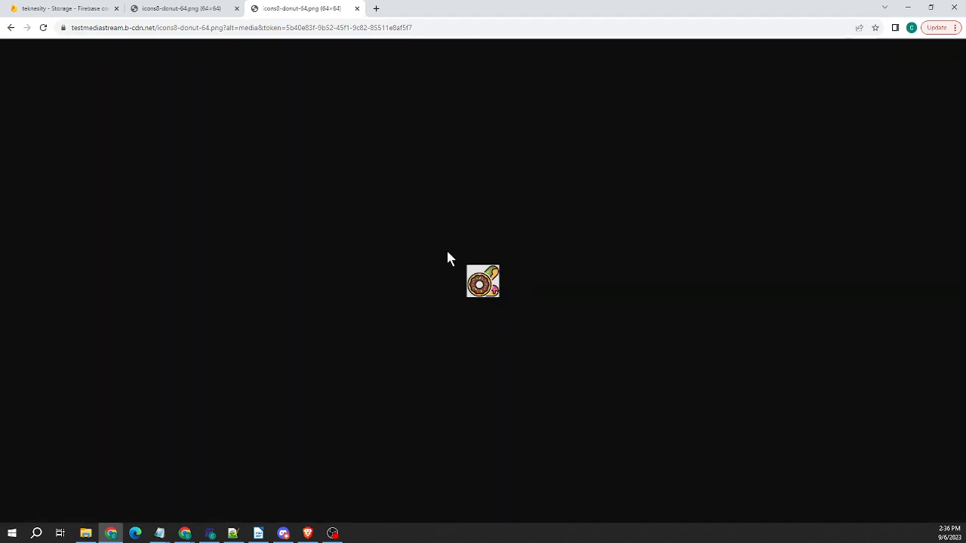
- Examine the full bunny.net address of the donut image, including its hostname and file path
click(156, 28)
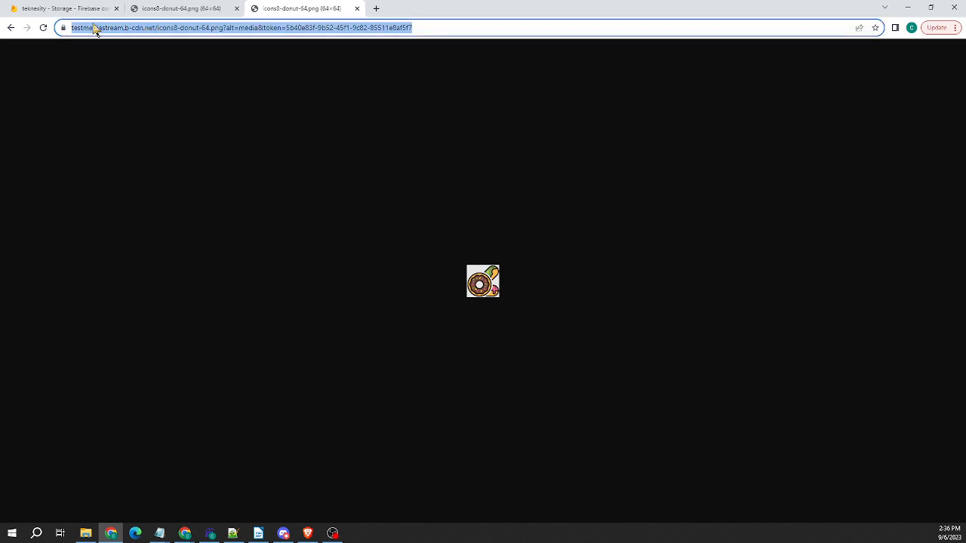
click(95, 28)
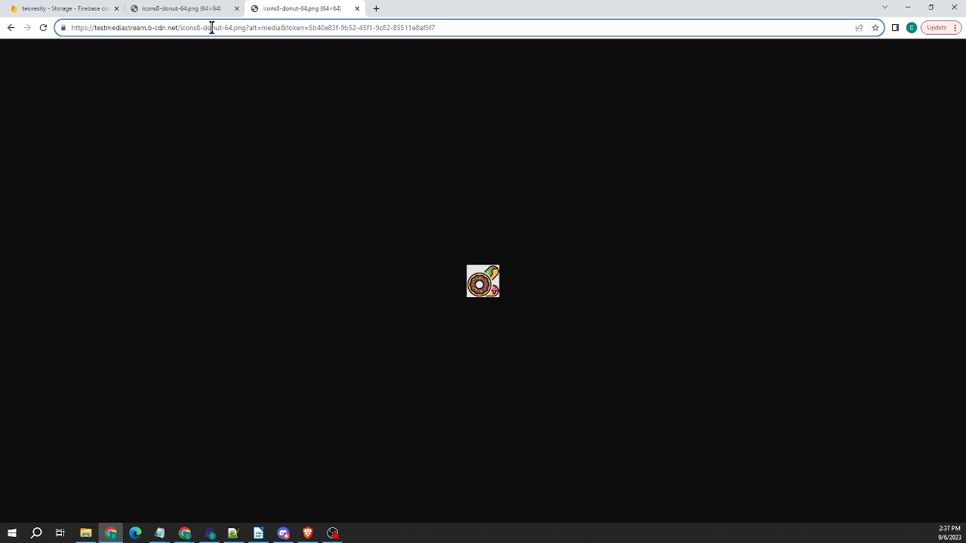
drag(211, 28, 436, 37)
click(436, 33)
- Switch back to the bunny.net dashboard's Hostnames page and clear the hostname selection
mouse_move(184, 533)
click(272, 498)
click(485, 262)
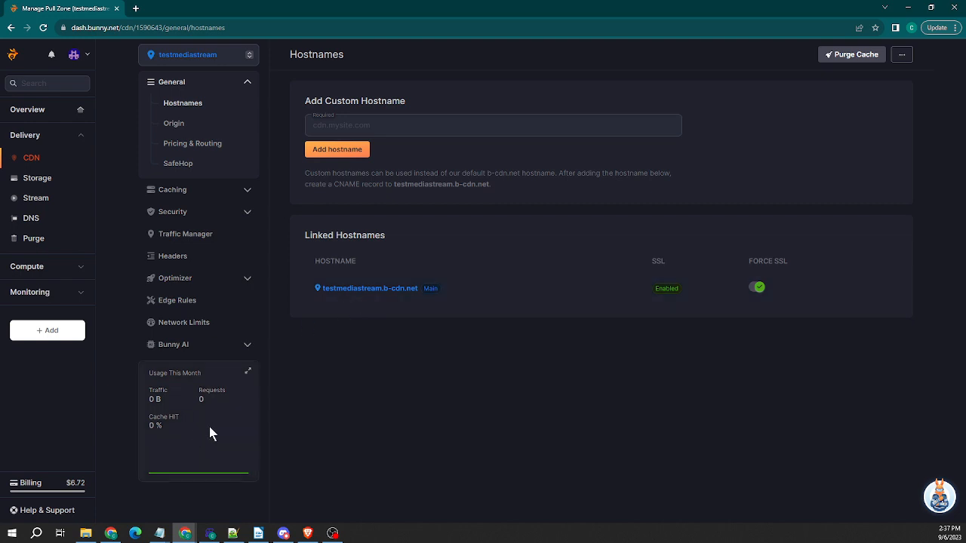
- Open the detailed usage statistics of the testmediastream pull zone and examine its bandwidth used and requests served
click(249, 373)
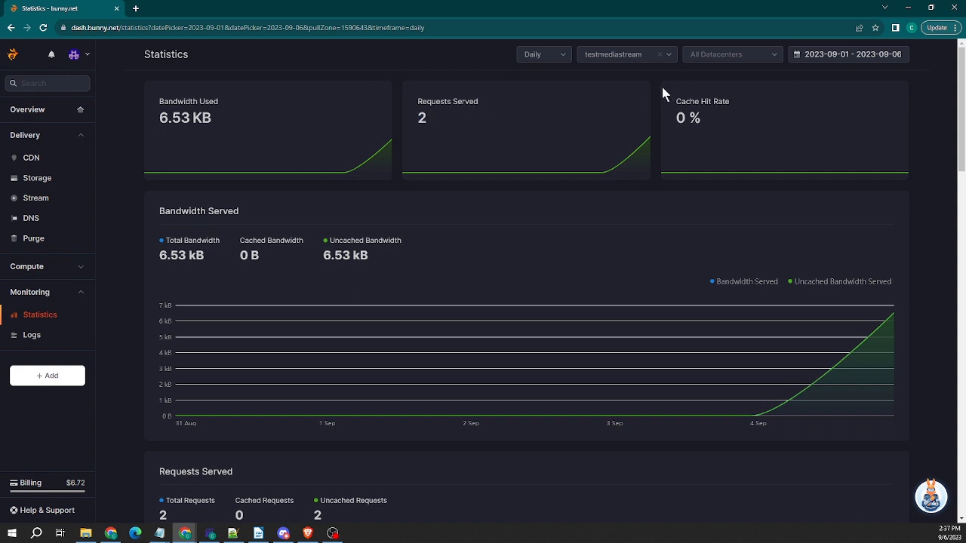
drag(340, 253, 388, 252)
click(388, 251)
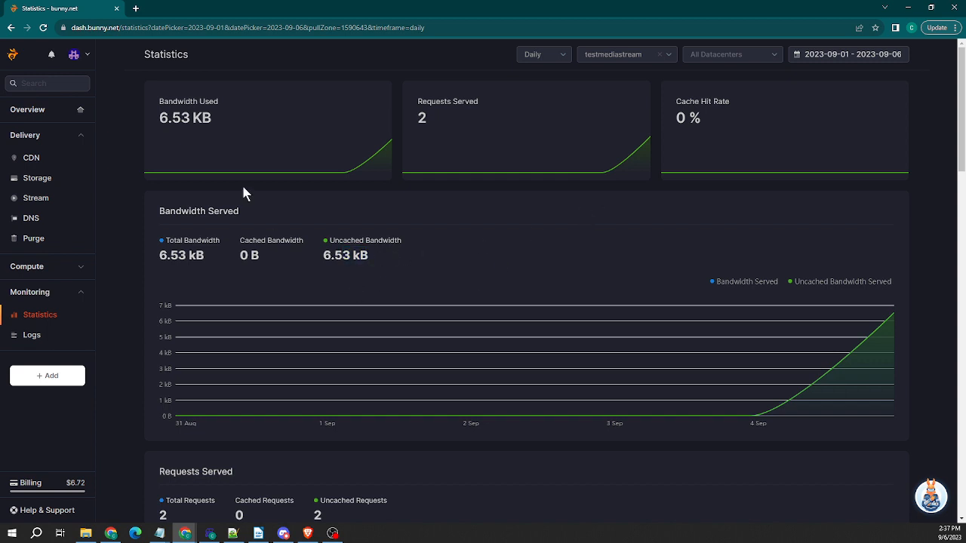
double_click(193, 113)
click(314, 190)
scroll(327, 354, down, 3)
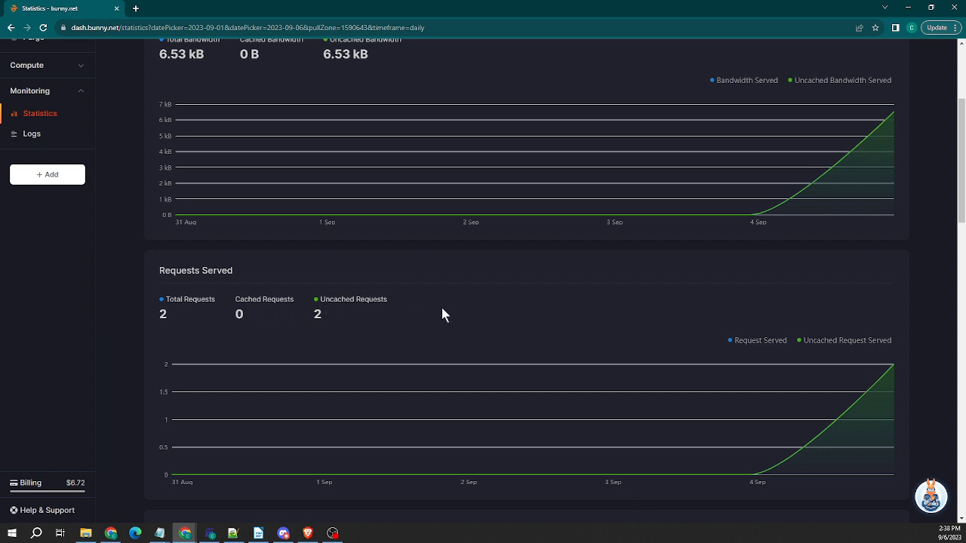
scroll(395, 318, up, 3)
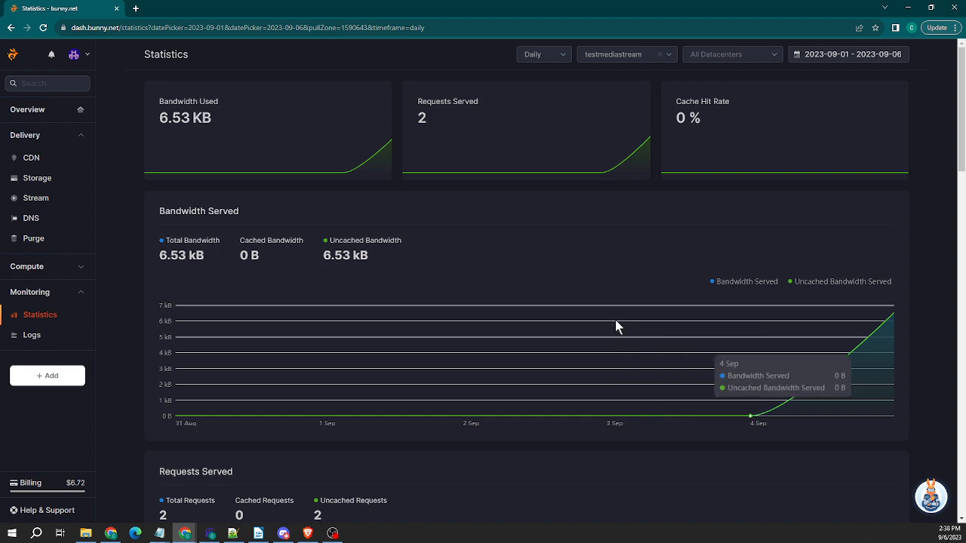
scroll(668, 168, down, 3)
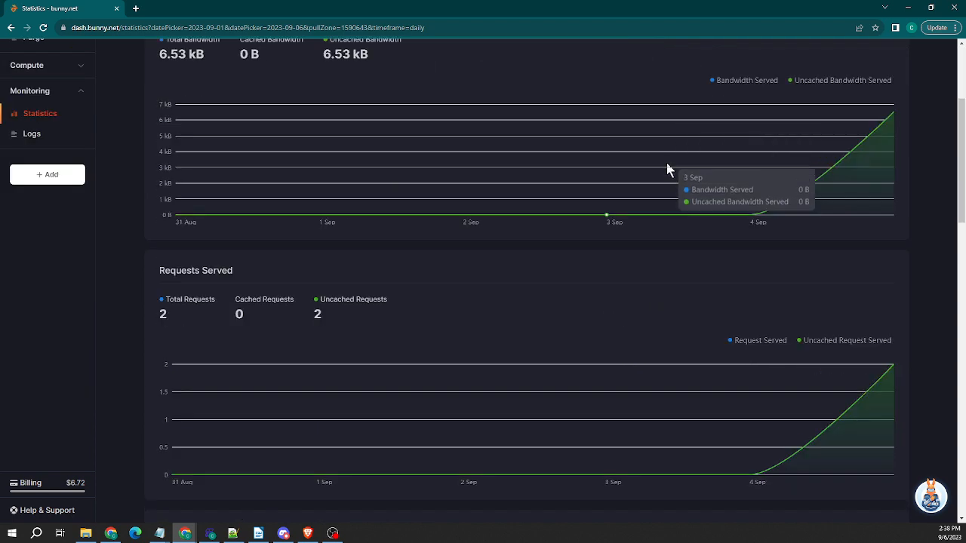
scroll(668, 168, up, 3)
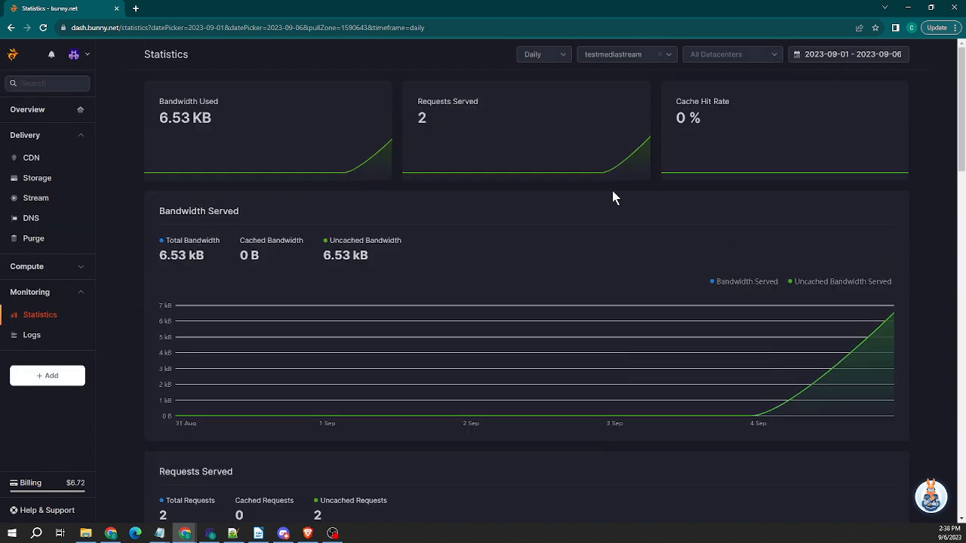